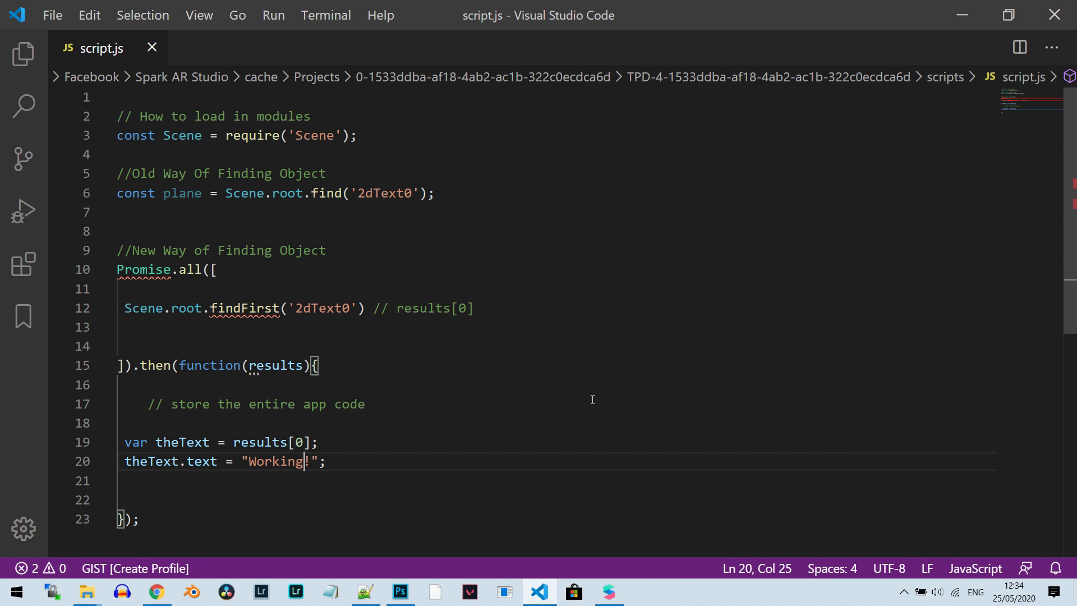
- Append a trailing "// deprecated" comment to the old Scene.root.find line
click(389, 270)
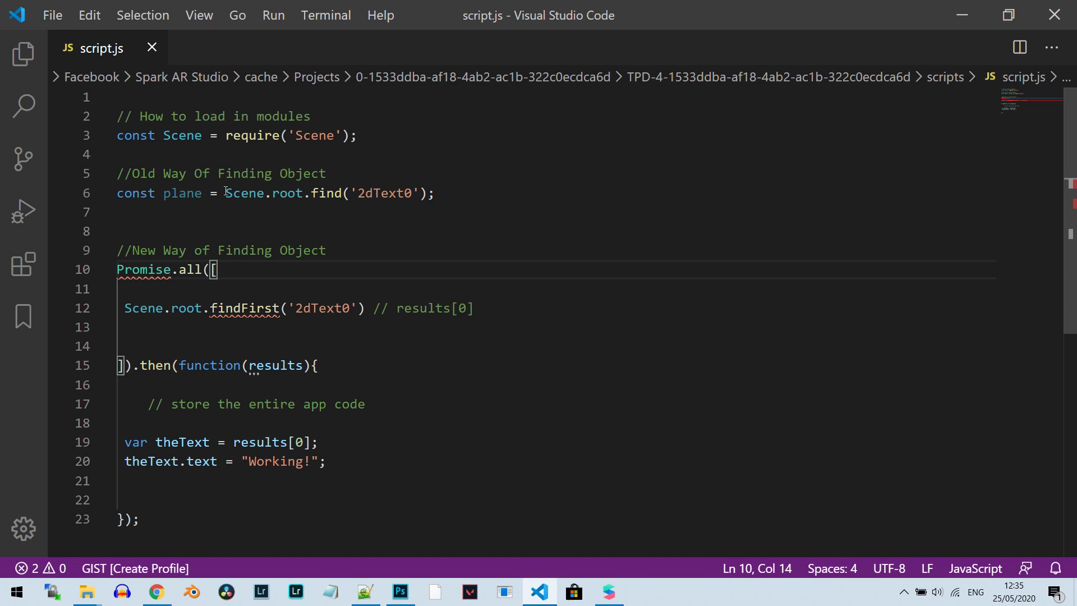
double_click(327, 193)
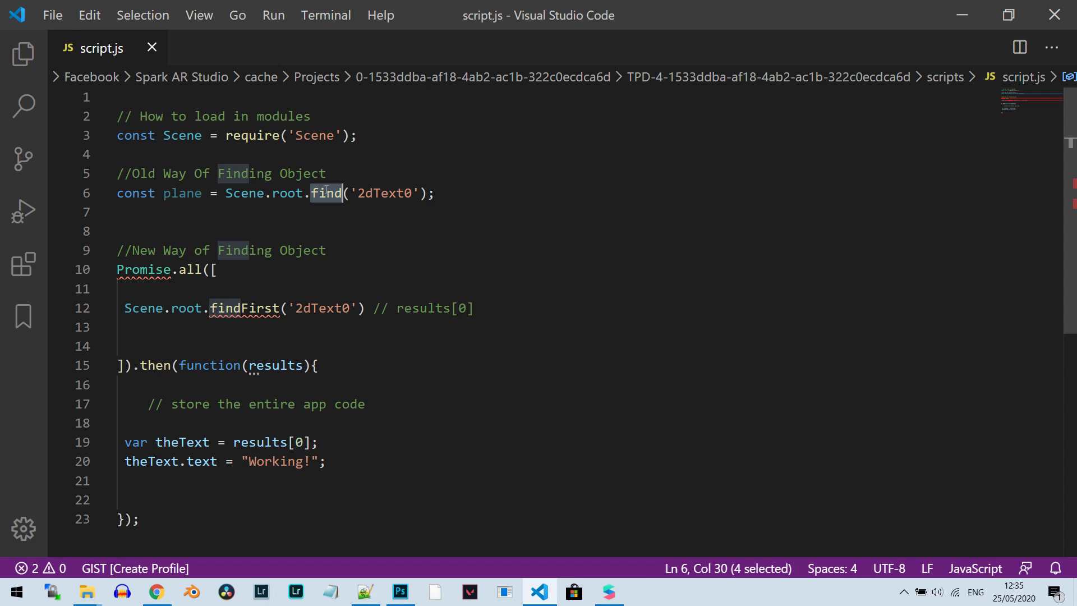
click(339, 174)
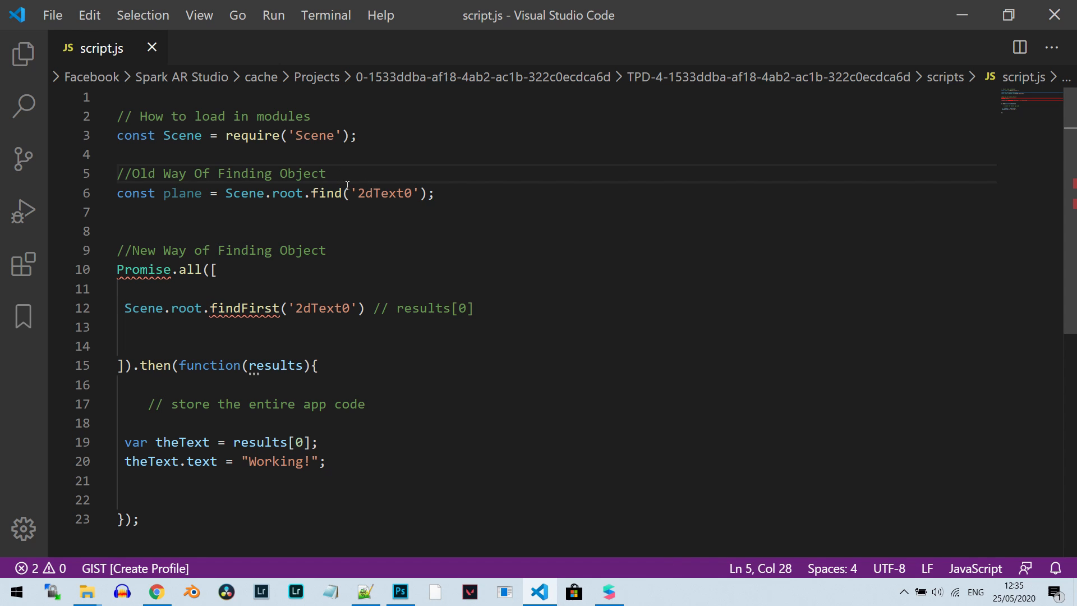
click(443, 193)
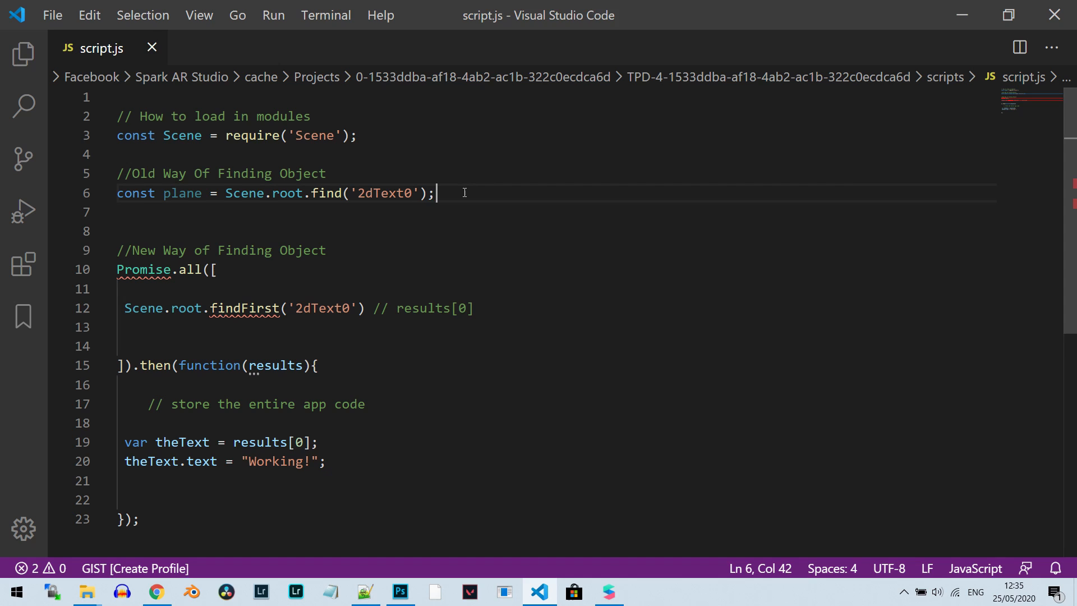
text( // dep)
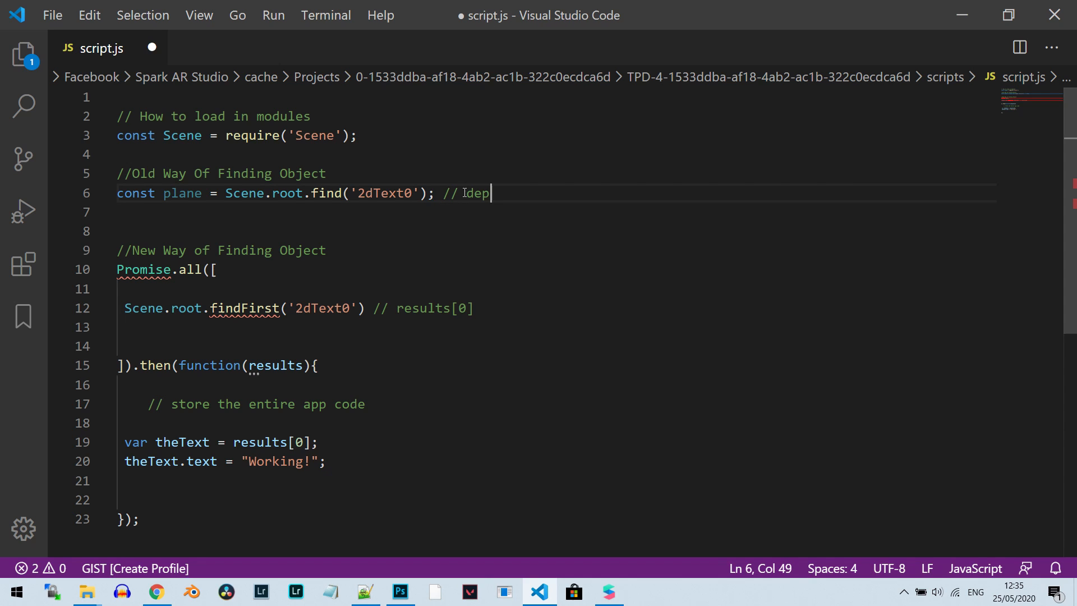
text(reca)
text(ted)
click(219, 211)
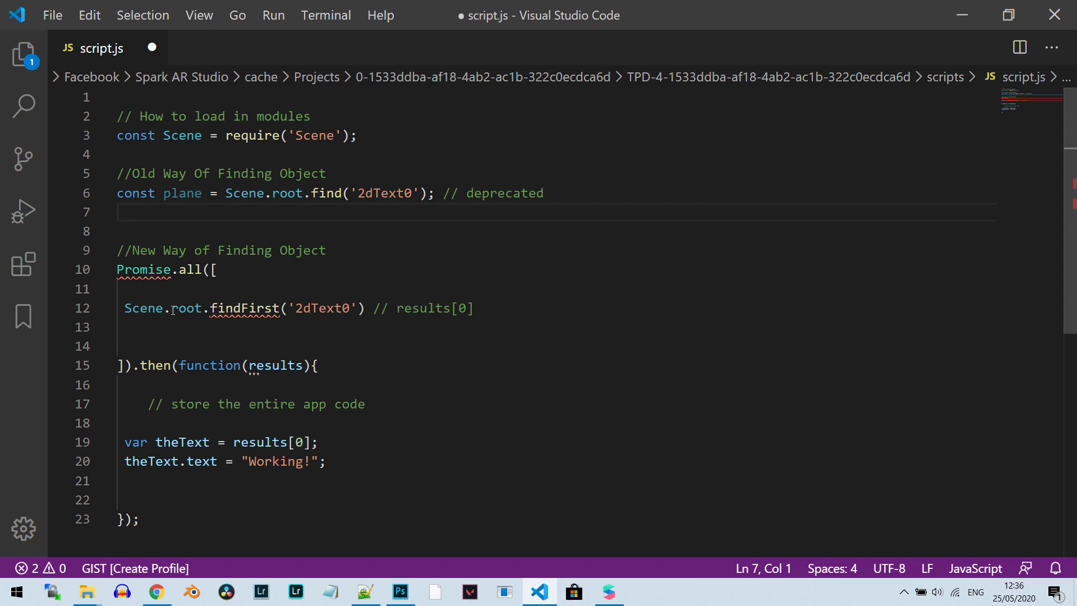
- Replace the "// results[0]" comment on the findFirst line with a comma and copy the line
click(156, 289)
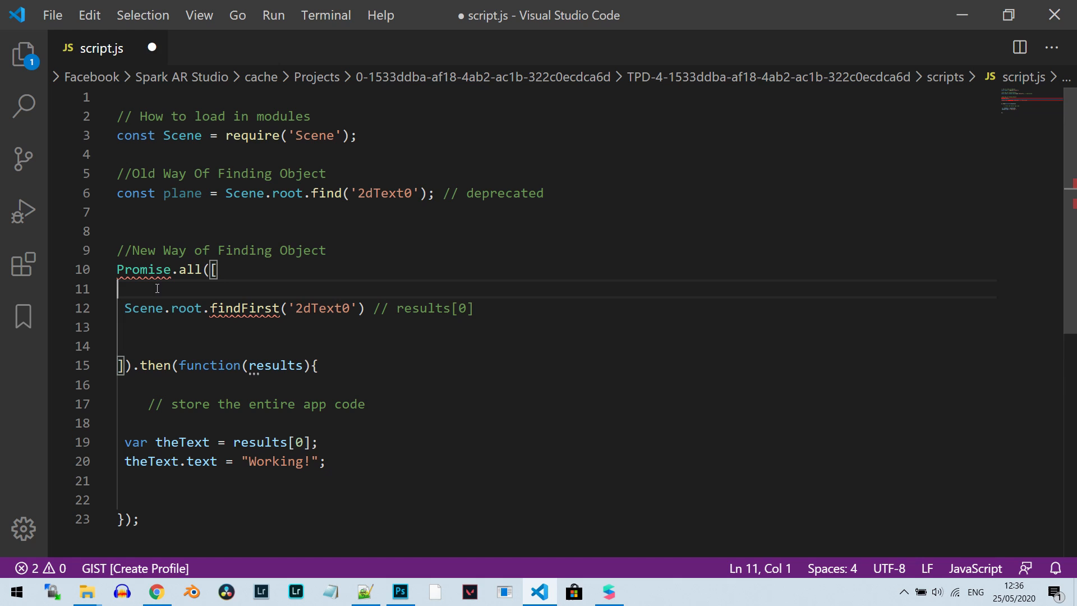
click(475, 309)
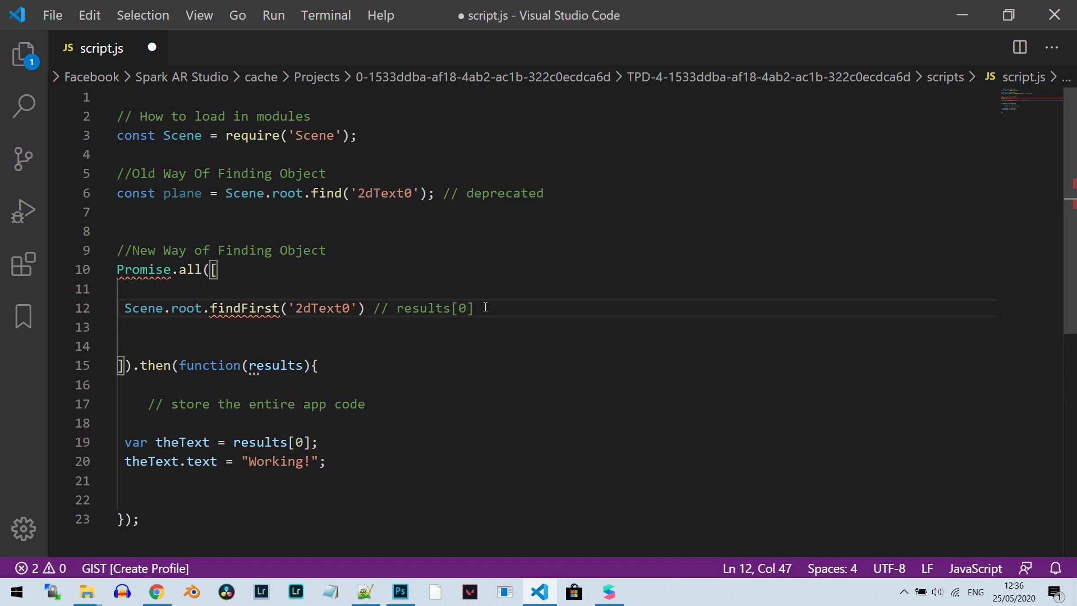
drag(476, 309, 127, 308)
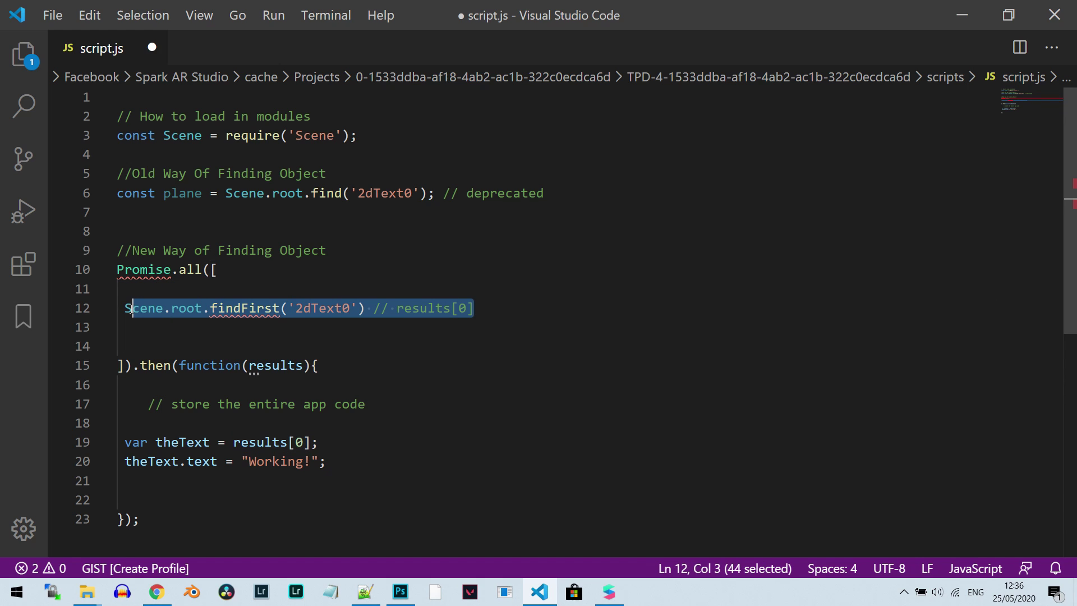
click(173, 308)
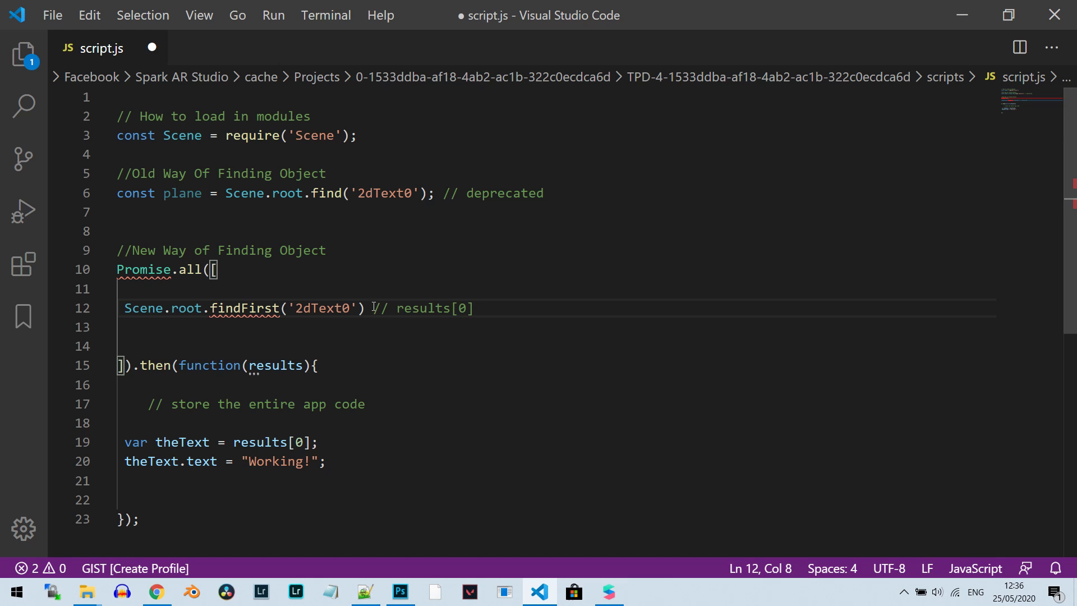
drag(368, 308, 504, 307)
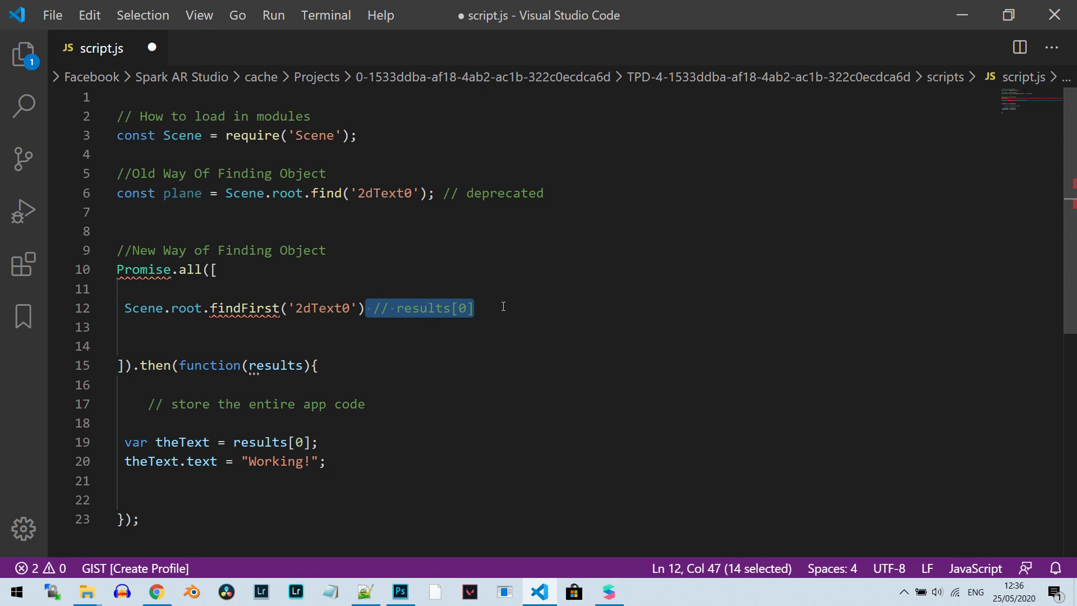
text(,)
drag(374, 308, 124, 308)
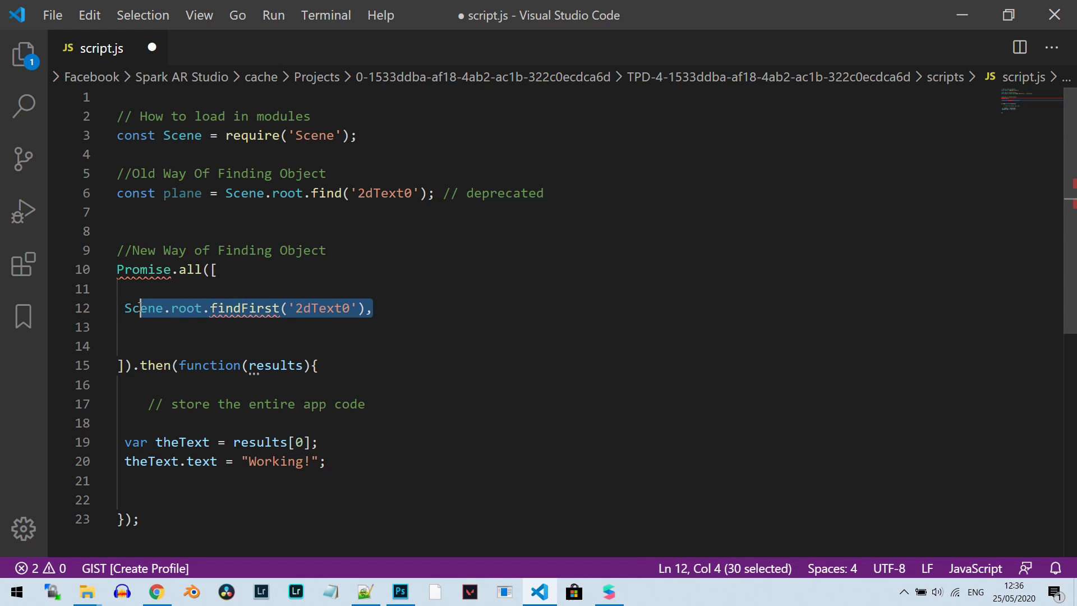
key(ctrl+c)
click(413, 309)
- Paste three duplicate findFirst lines, then delete the copies and the trailing comma, leaving one findFirst('2dText0') call
key(Return)
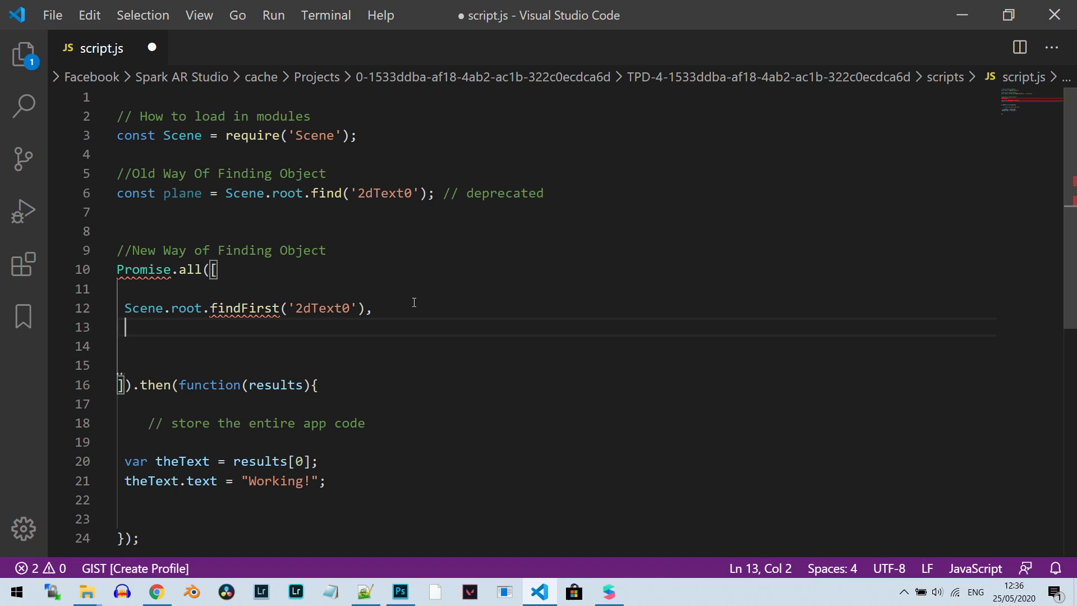
key(ctrl+v)
key(Return)
key(ctrl+v)
key(Return)
key(ctrl+v)
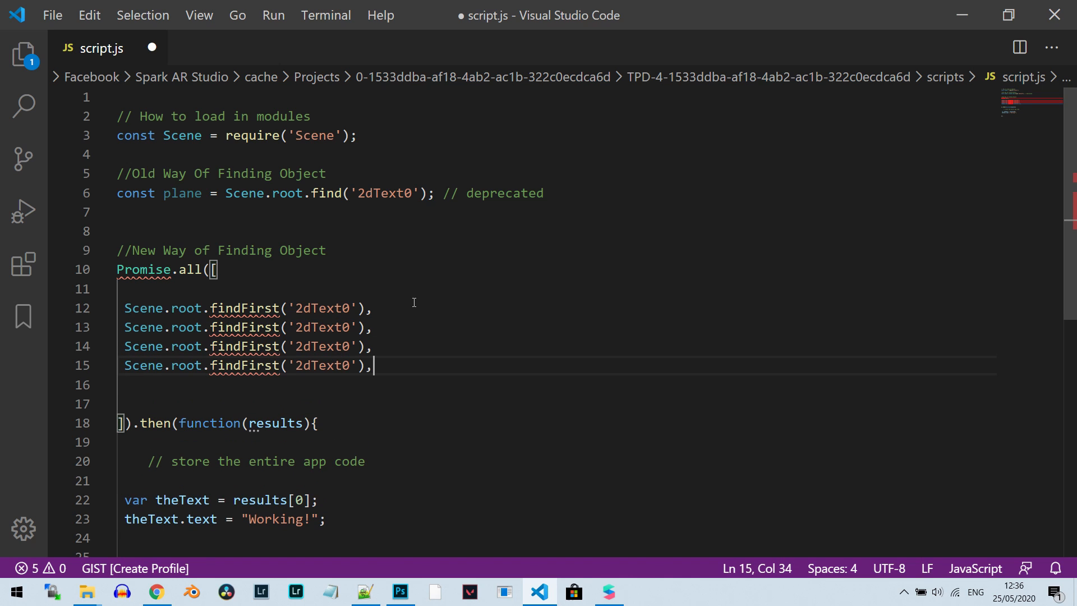
key(BackSpace)
drag(366, 364, 124, 328)
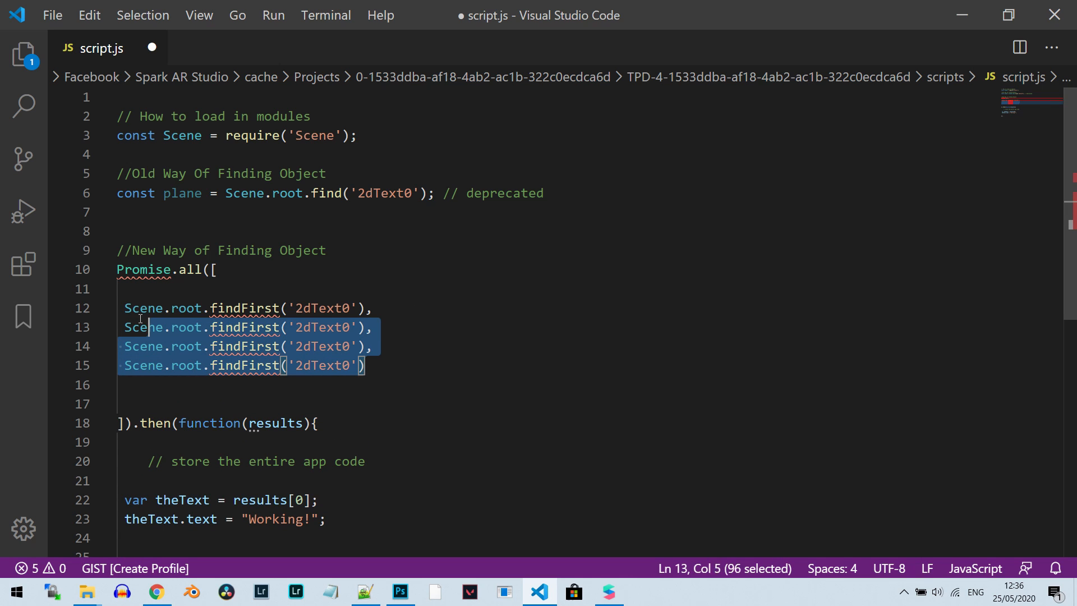
key(Delete)
click(383, 309)
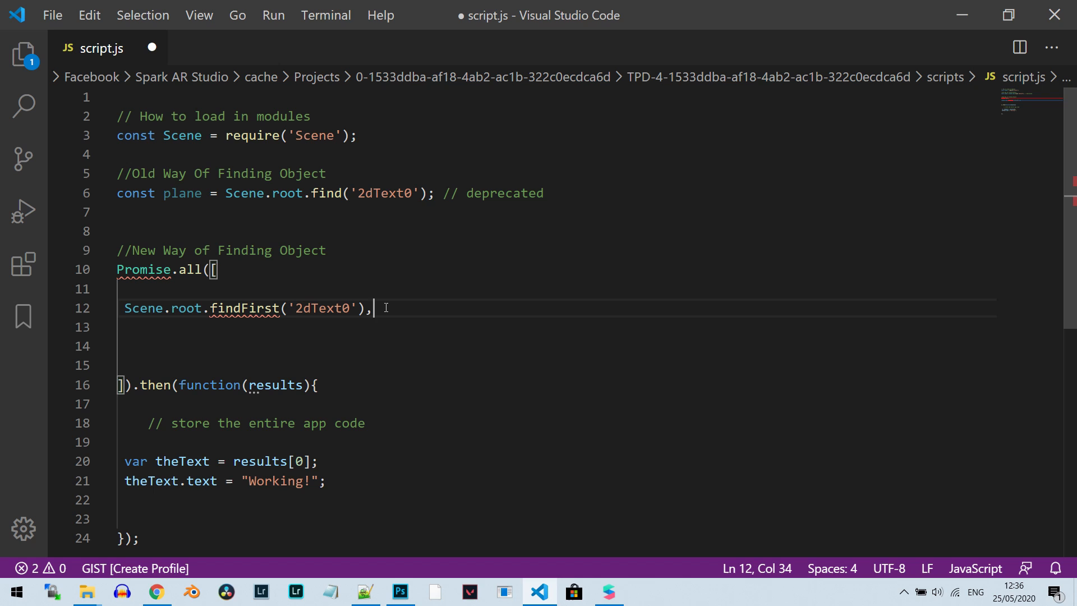
key(BackSpace)
click(609, 592)
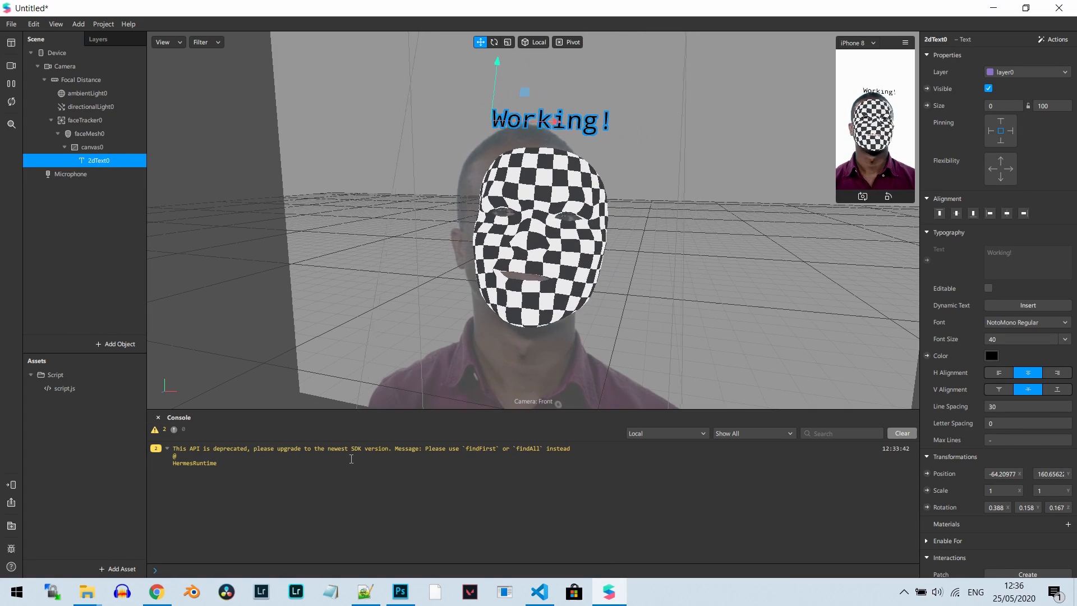
click(540, 592)
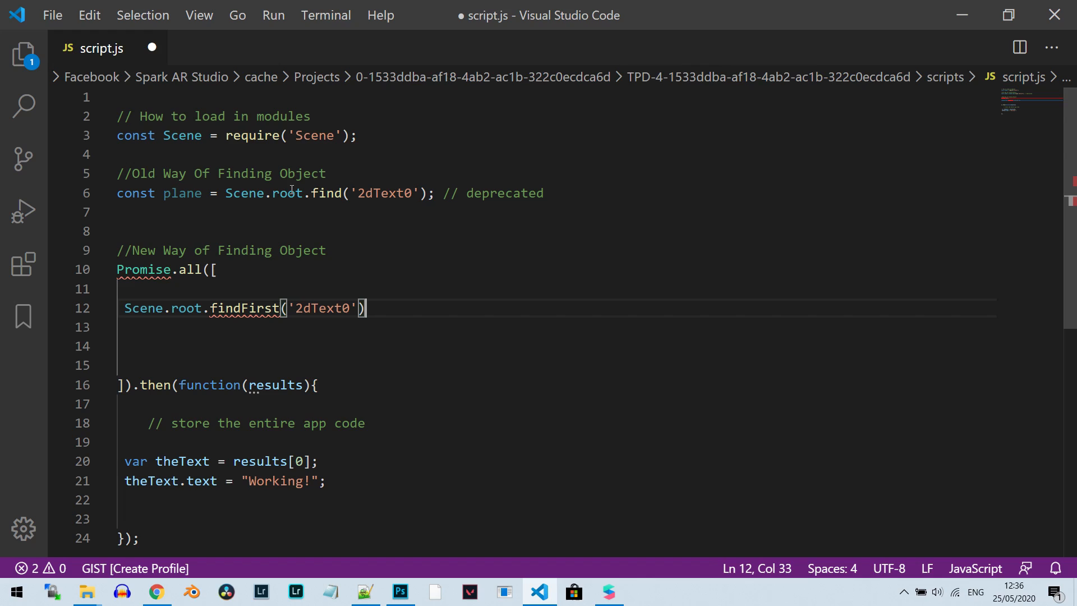
click(608, 591)
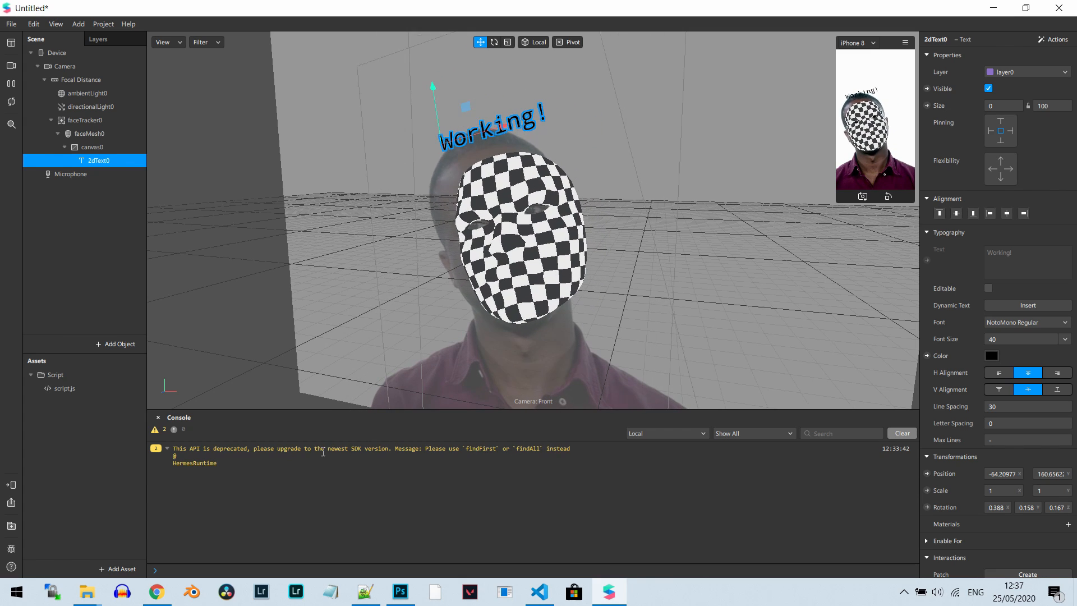
- Return to script.js and review the old find call above the Promise.all block
click(541, 592)
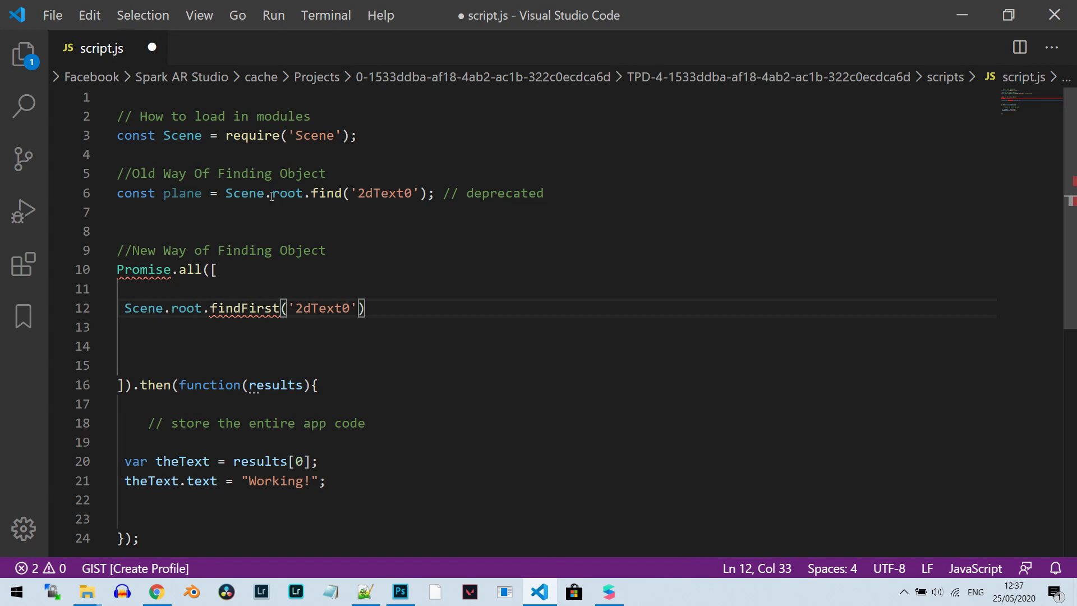
drag(313, 193, 436, 193)
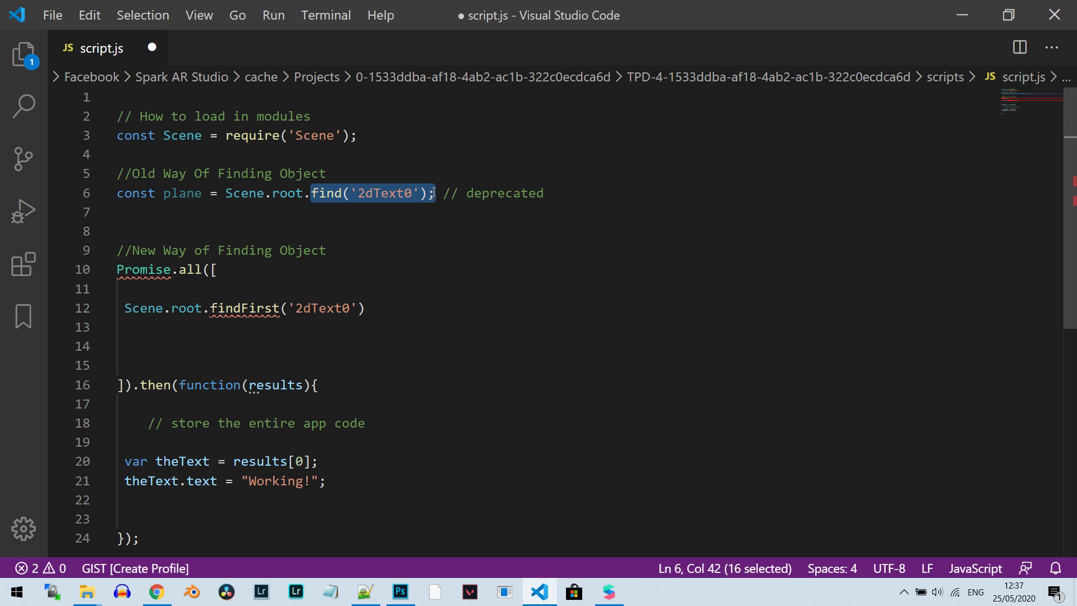
click(374, 248)
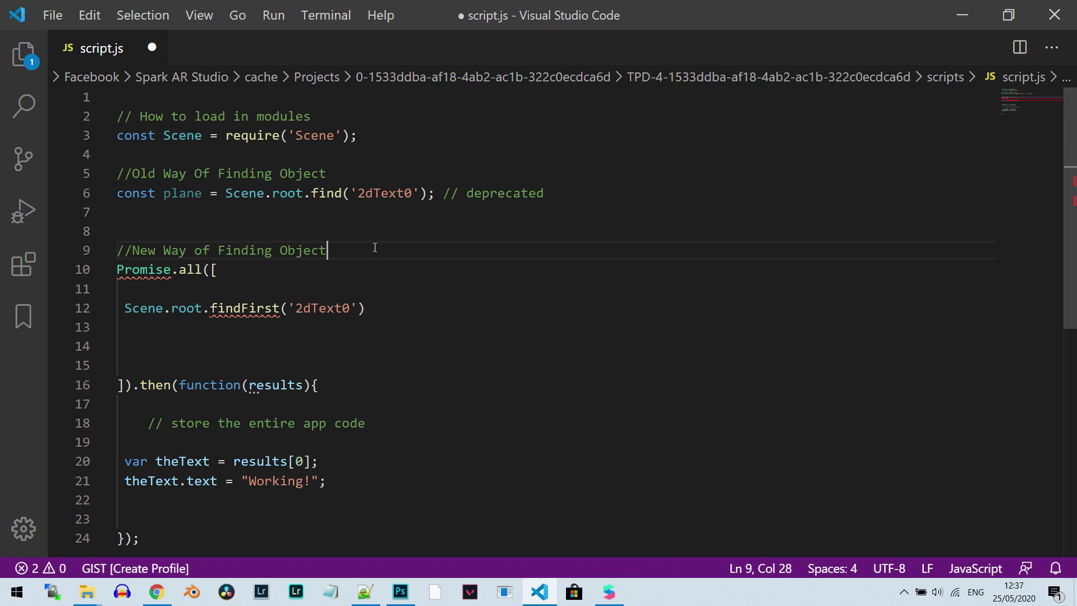
click(380, 286)
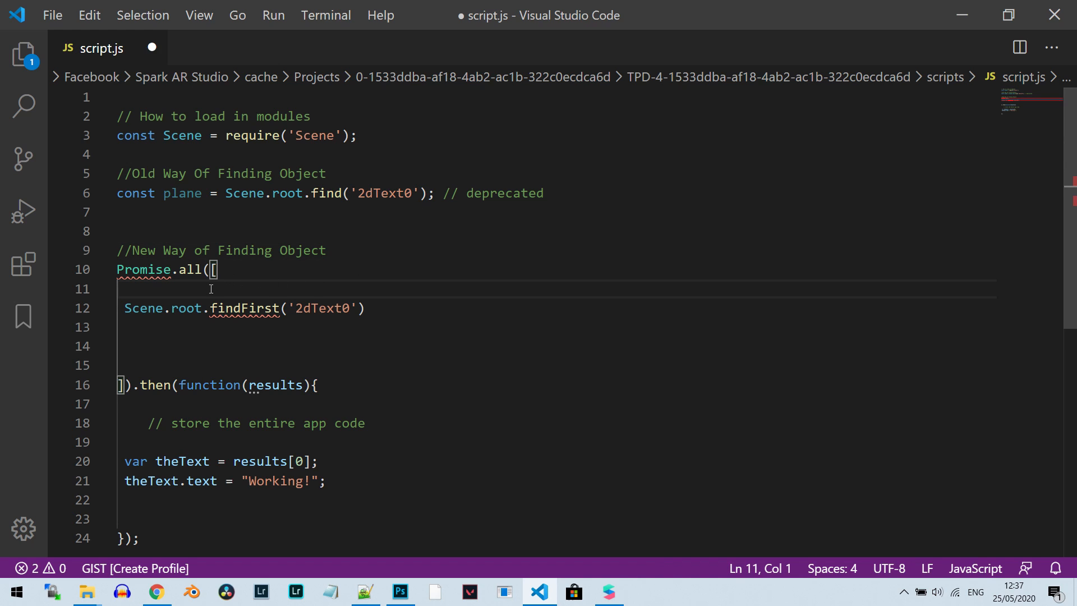
- Add a "// results[0]" comment after the findFirst('2dText0') call inside Promise.all
click(381, 308)
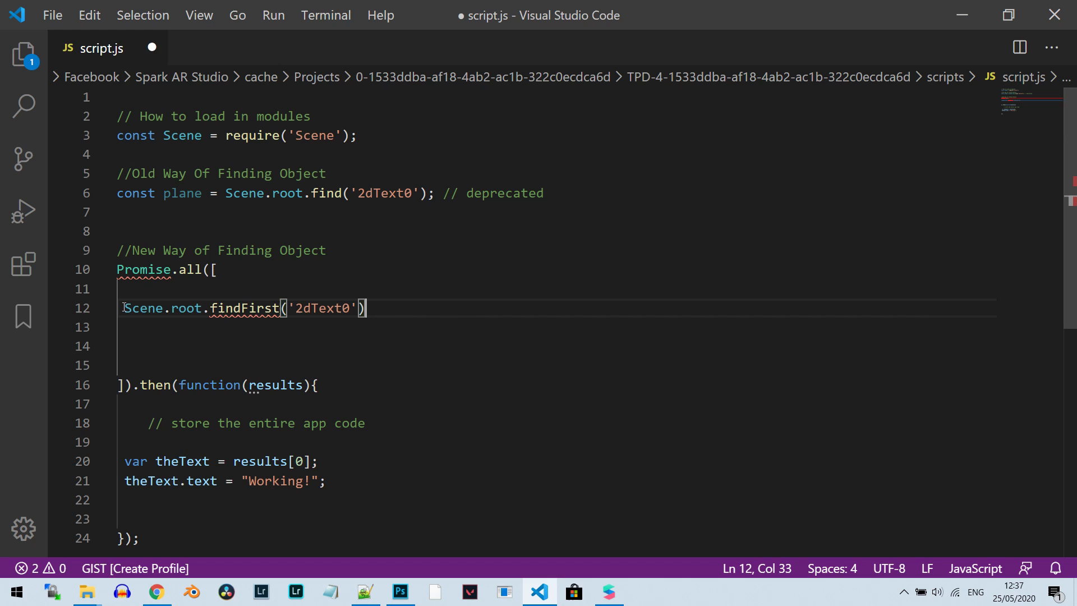
drag(124, 308, 366, 308)
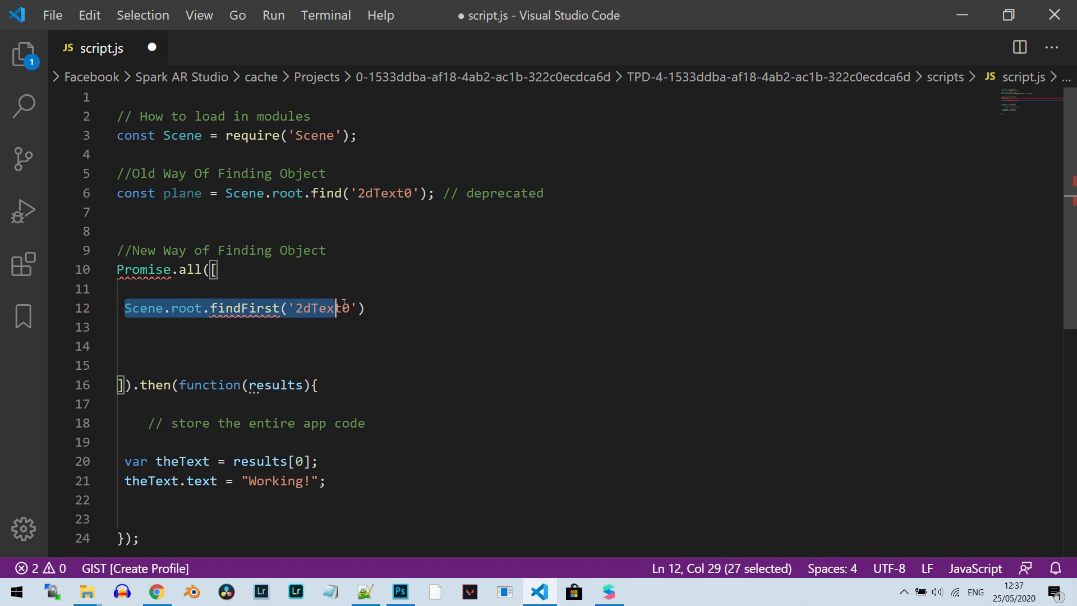
click(368, 308)
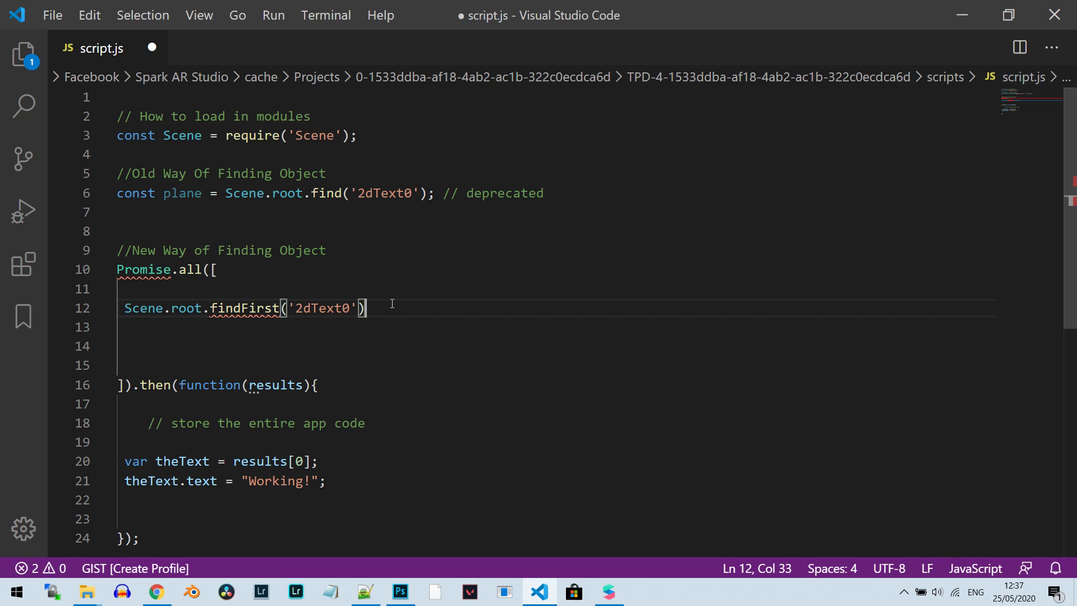
text( // results)
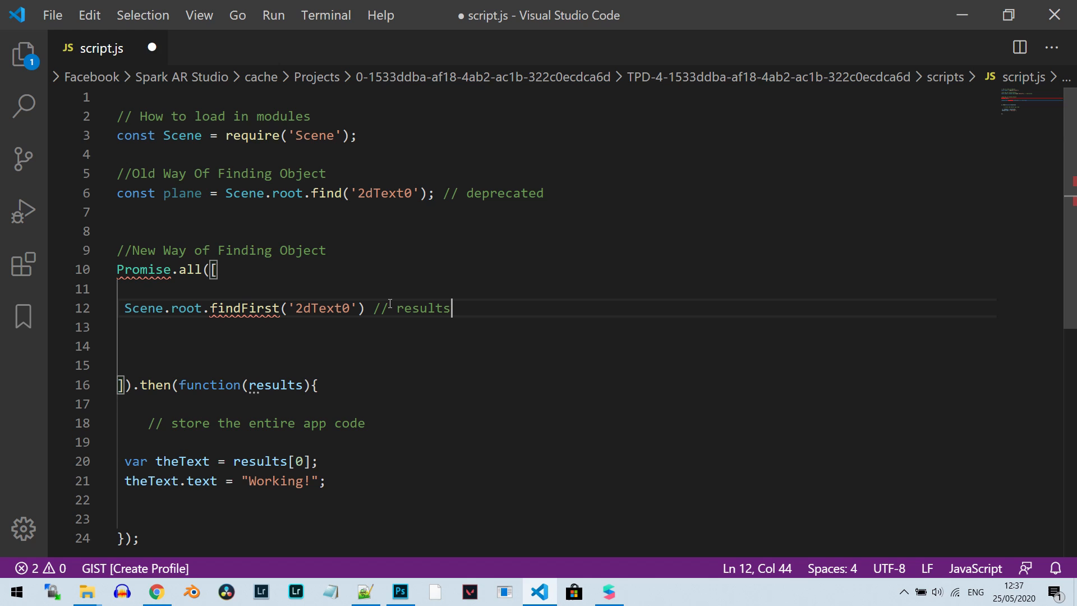
text([0])
drag(476, 307, 126, 304)
key(ctrl+c)
click(156, 327)
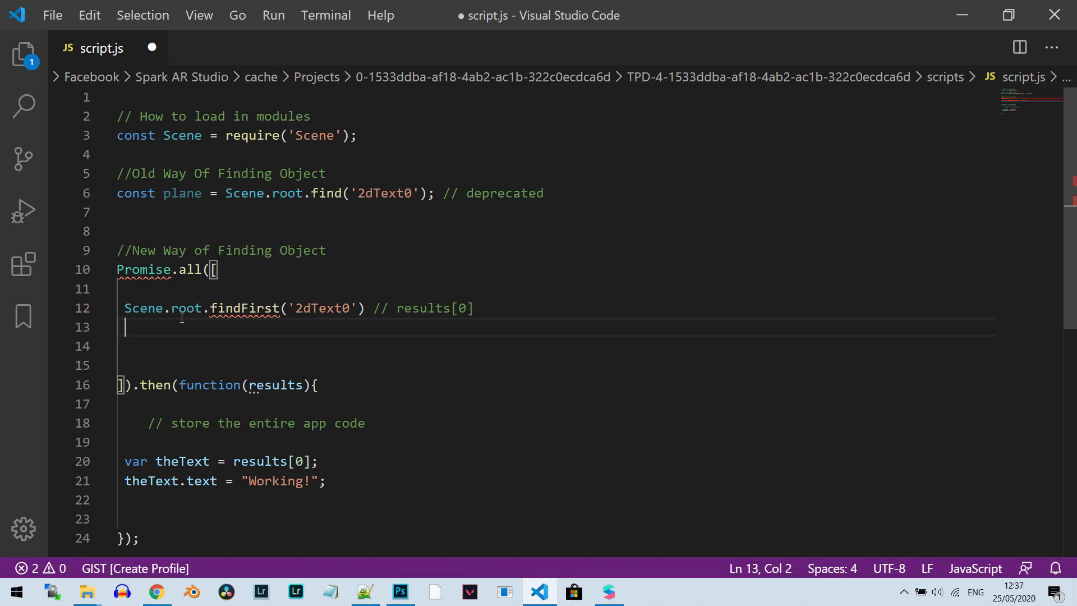
key(ctrl+v)
click(368, 308)
text(,)
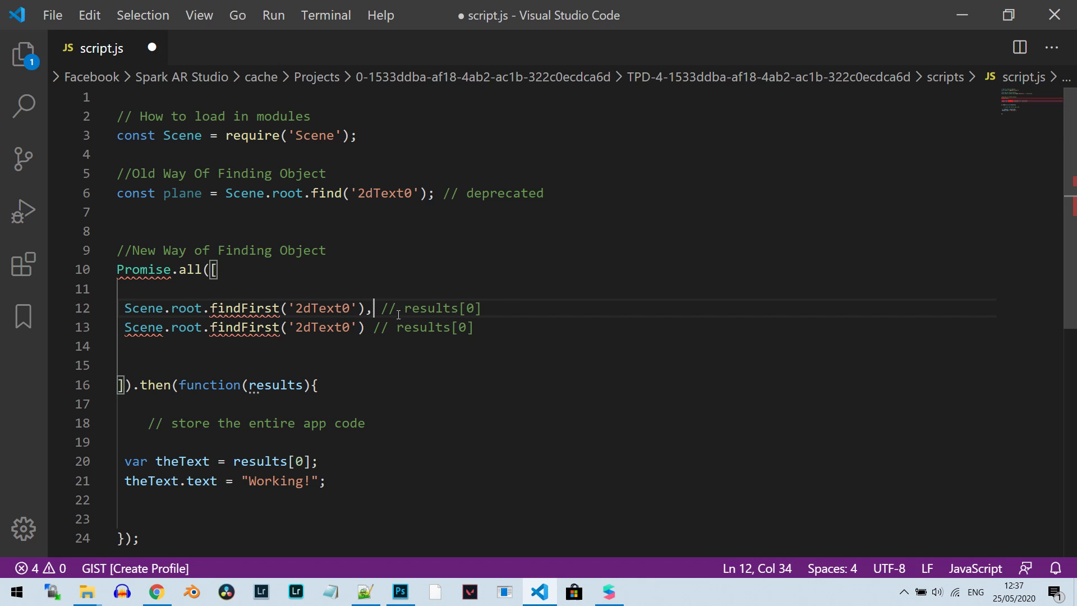
double_click(462, 328)
text(1)
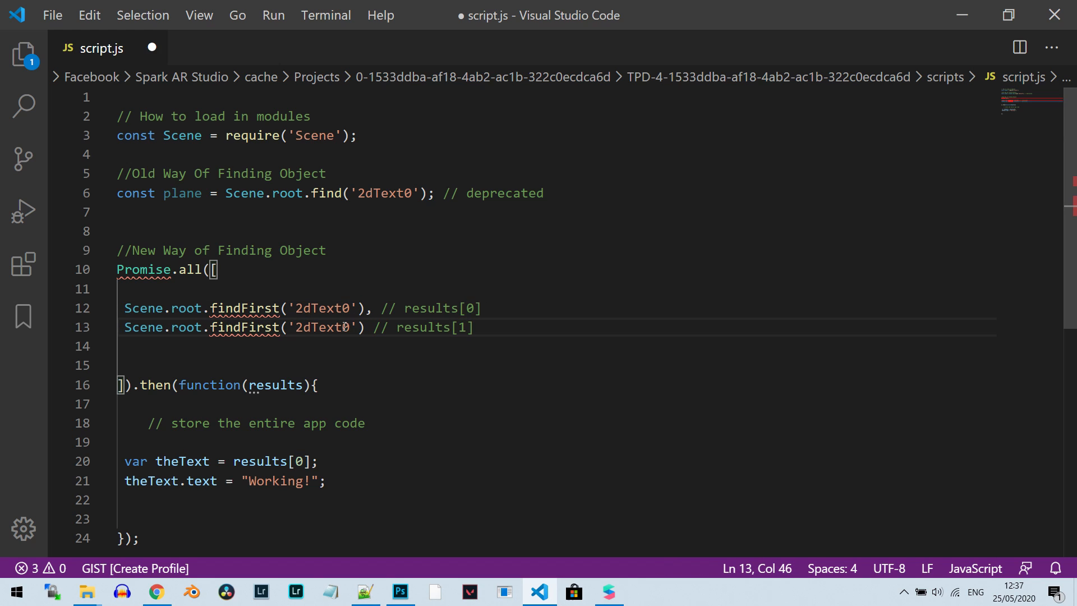
double_click(347, 327)
text(1)
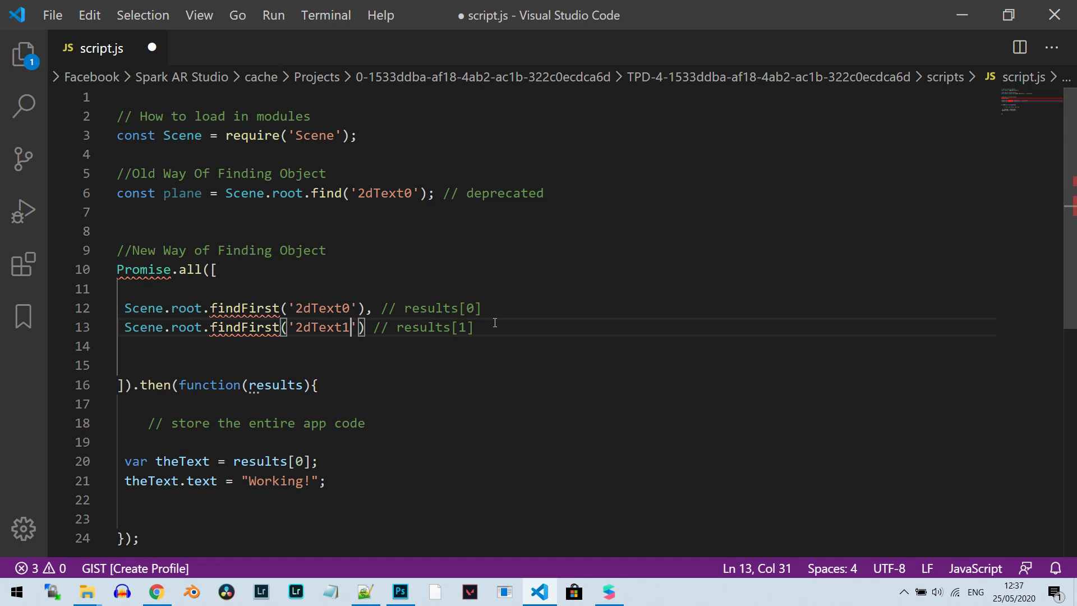
drag(473, 327, 115, 328)
key(BackSpace)
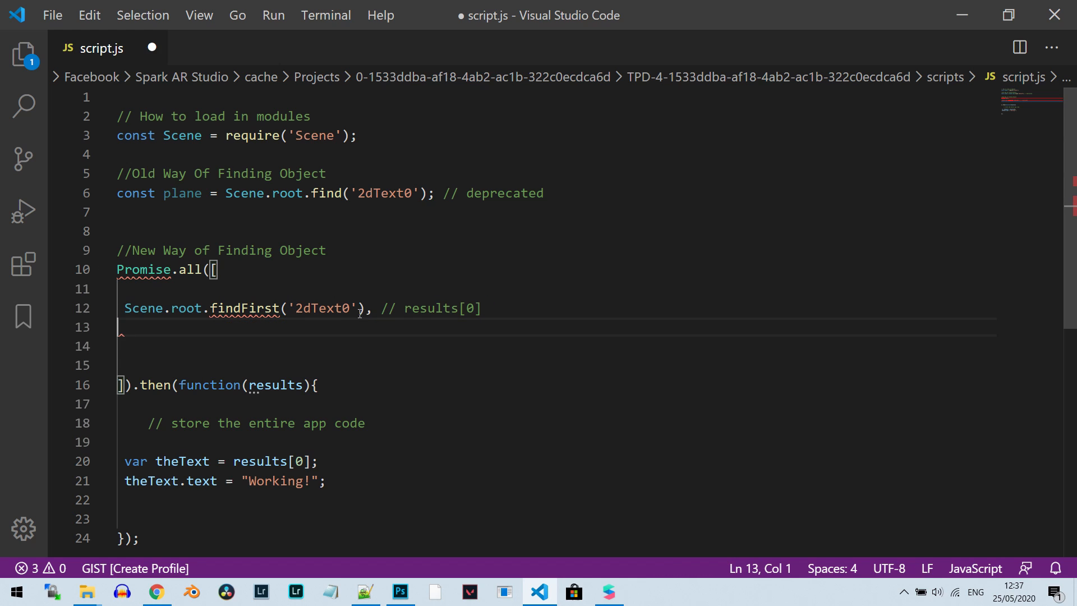
click(371, 309)
key(BackSpace)
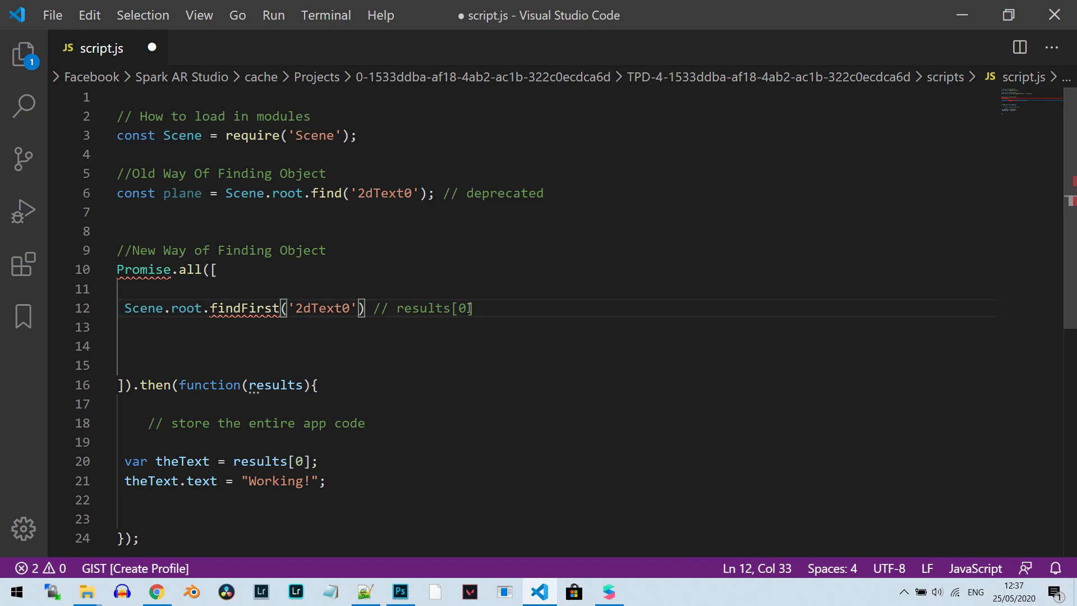
click(314, 333)
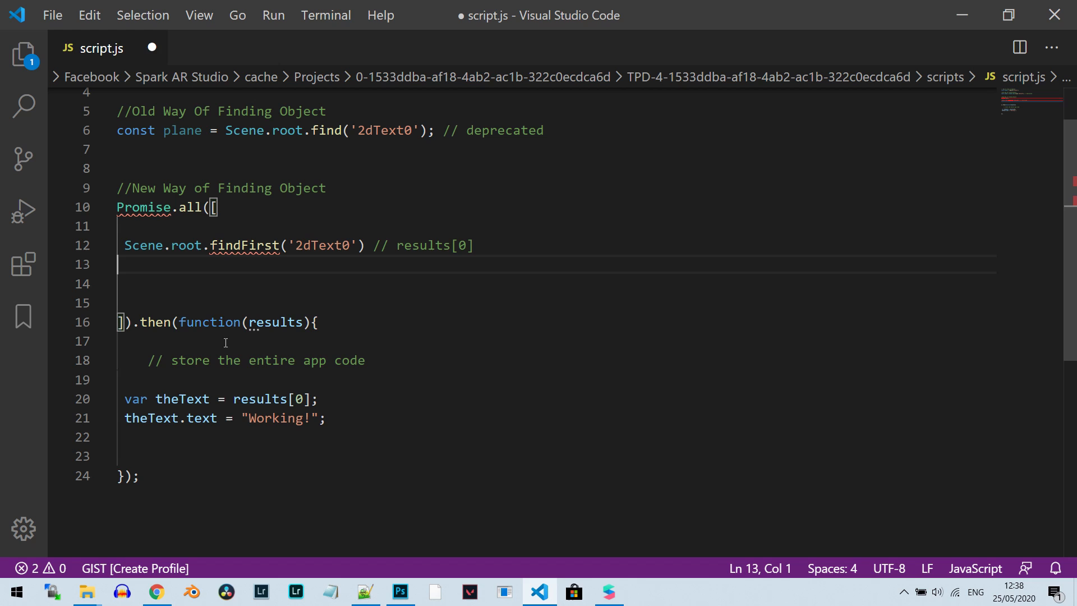
click(228, 342)
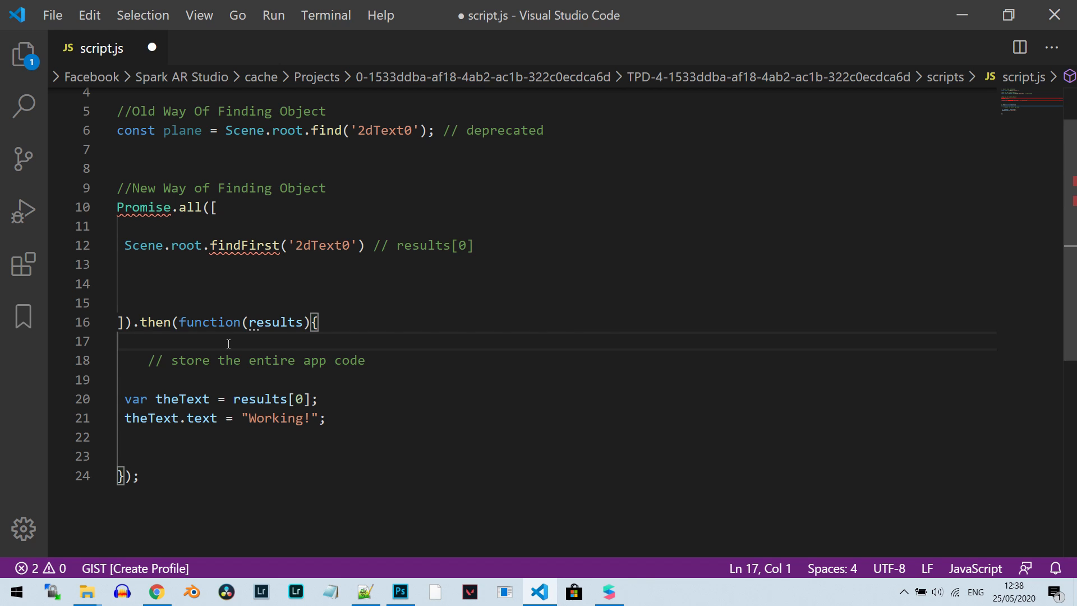
key(Return)
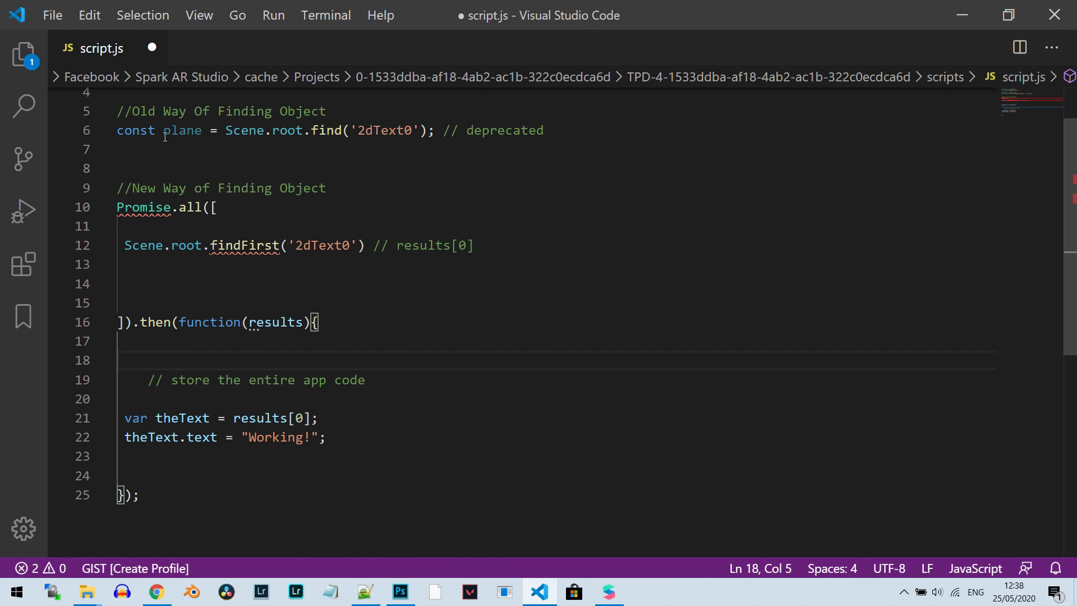
- Rename plane to theText on line 6, delete its "// deprecated" comment and prefix the line with //
double_click(195, 131)
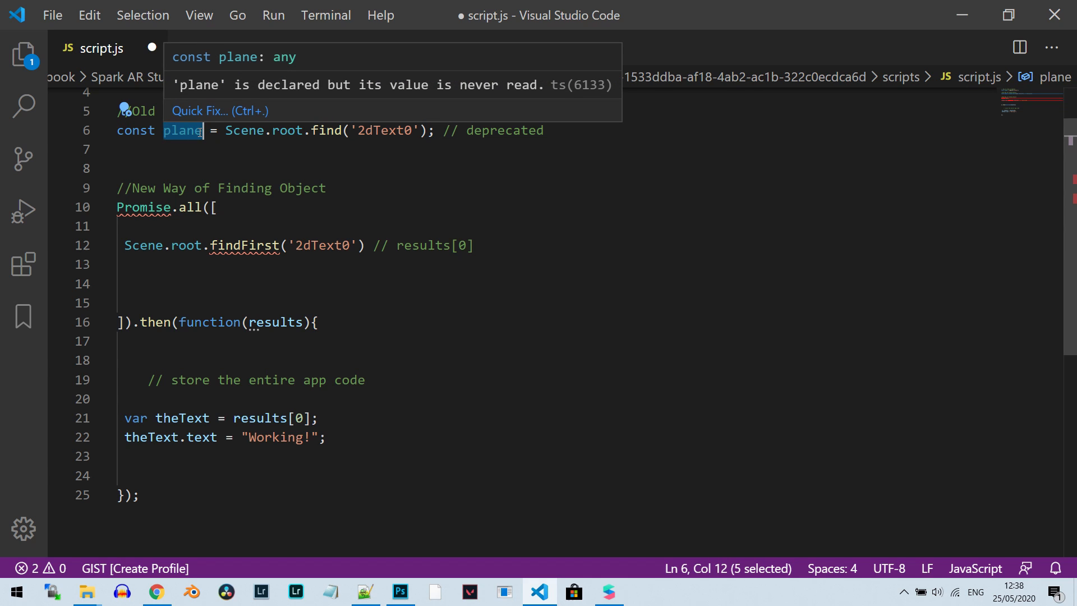
text(theTex)
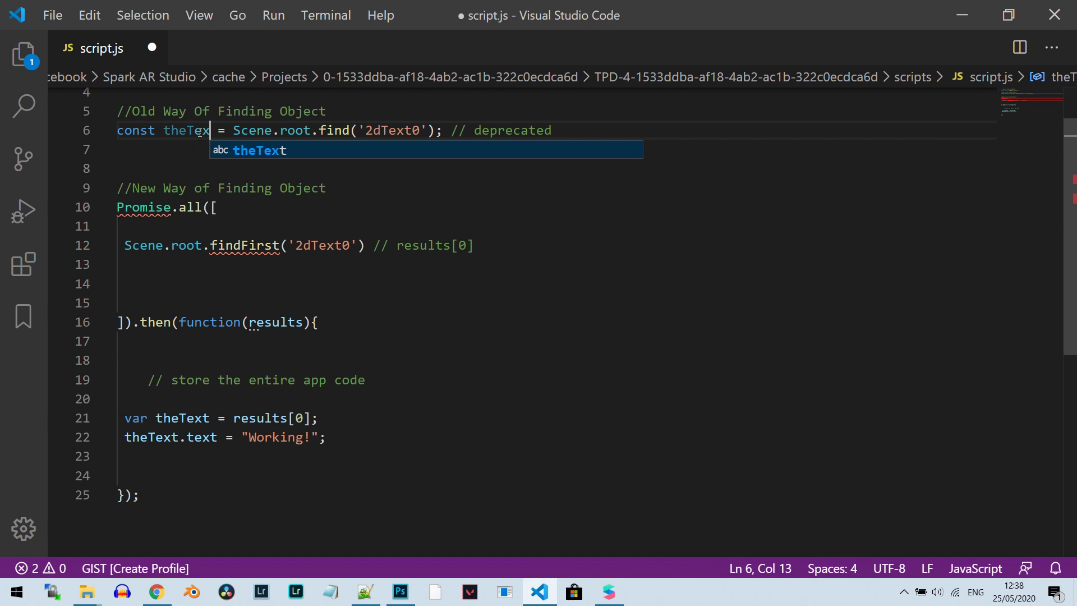
text(t)
drag(558, 131, 460, 131)
key(BackSpace)
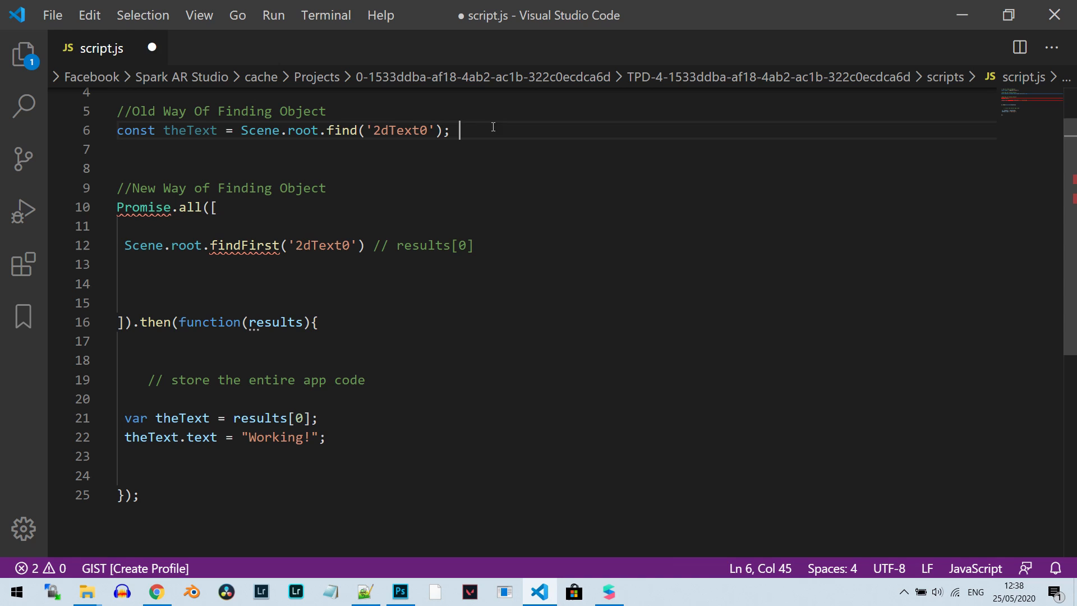
click(118, 129)
text(//)
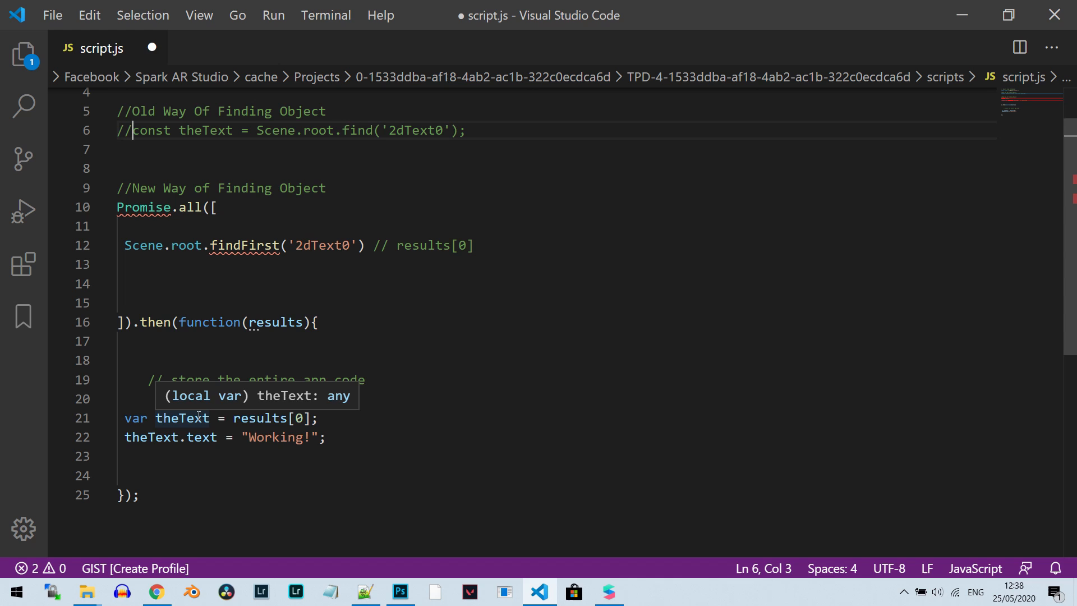
drag(234, 418, 314, 418)
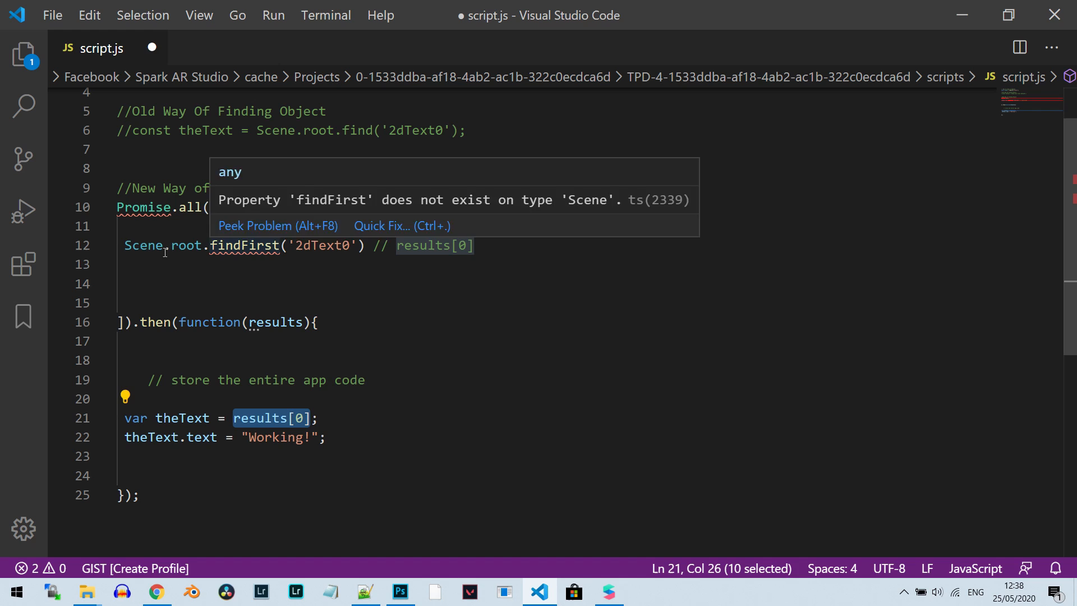
- Save script.js and check the "Working!" text in the Spark AR effect preview
click(300, 418)
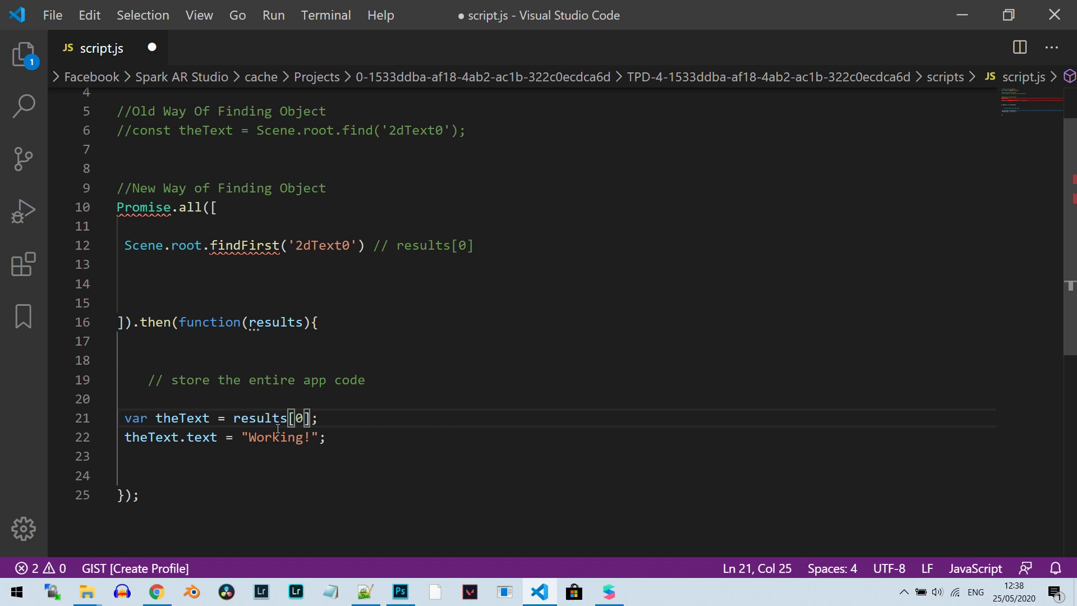
key(End)
key(ctrl+s)
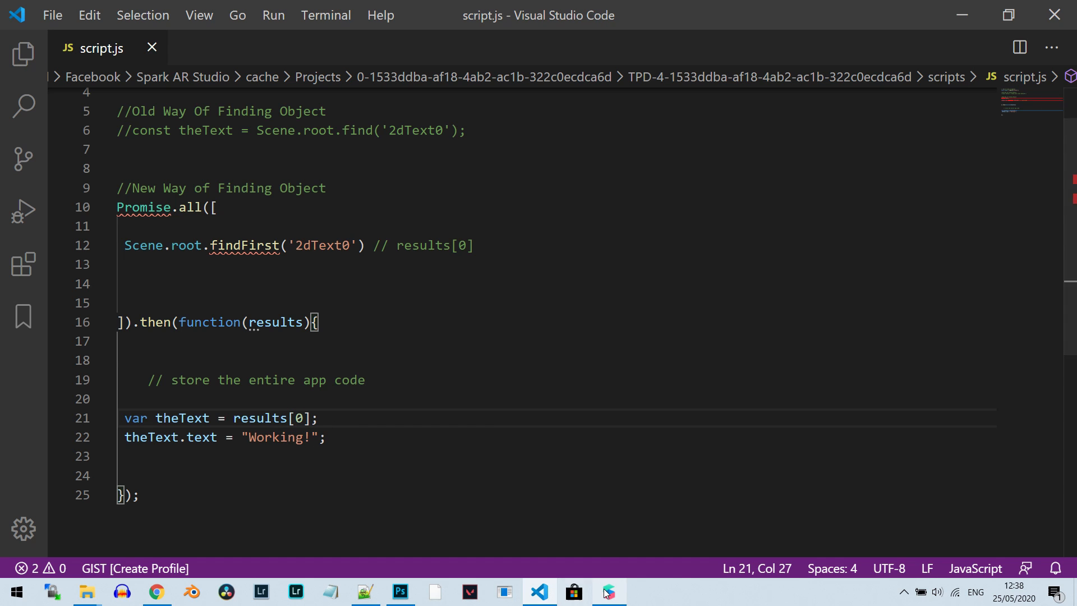
key(alt+Tab)
key(alt+Tab)
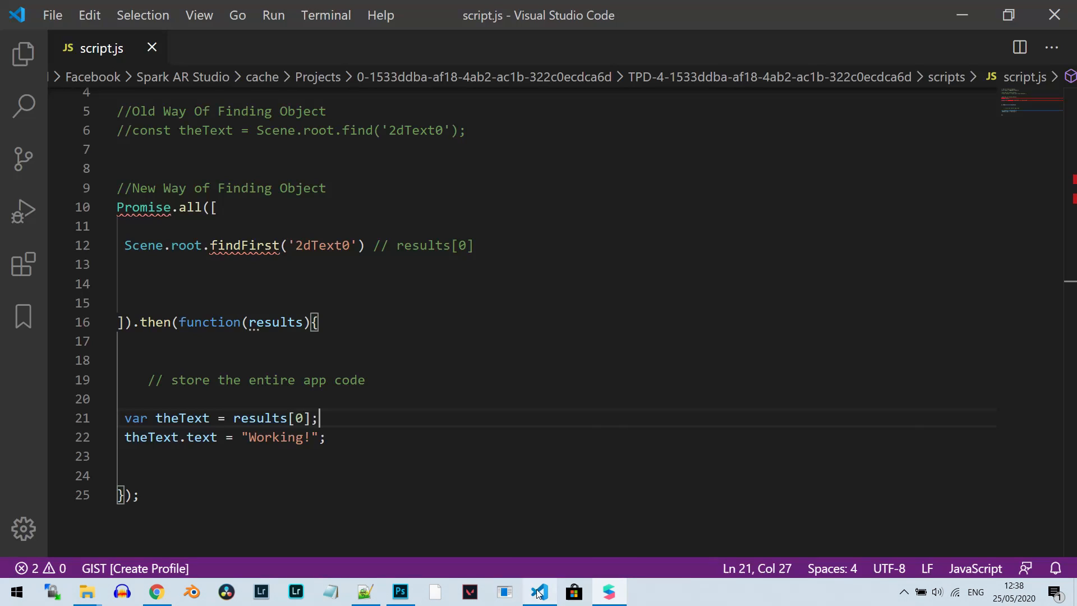
- Change the string to "Working great!", save, verify it in Spark AR and clear the console
click(308, 440)
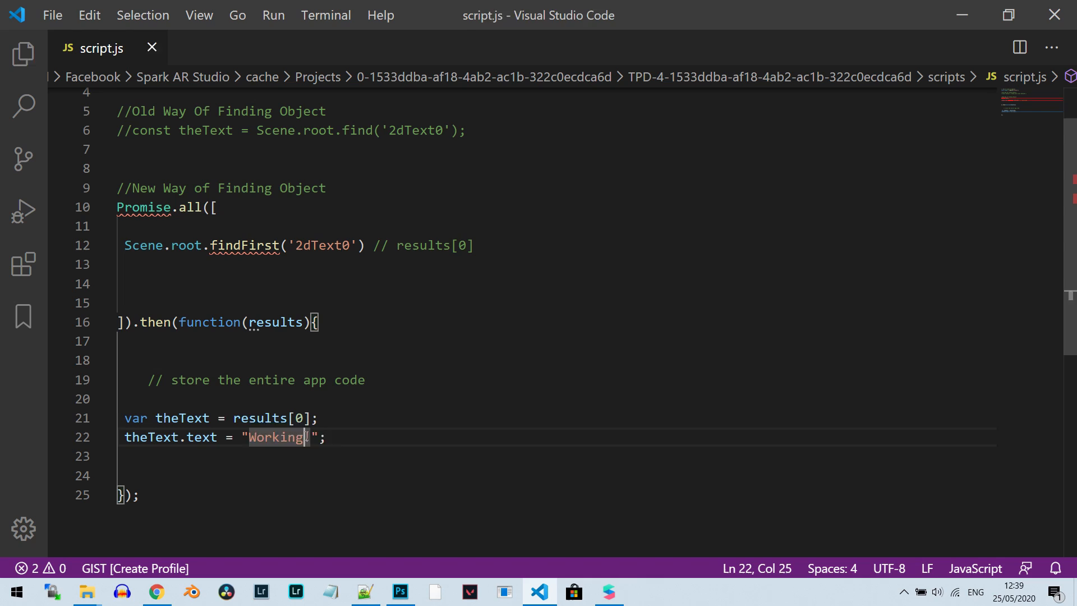
text(great)
key(ctrl+s)
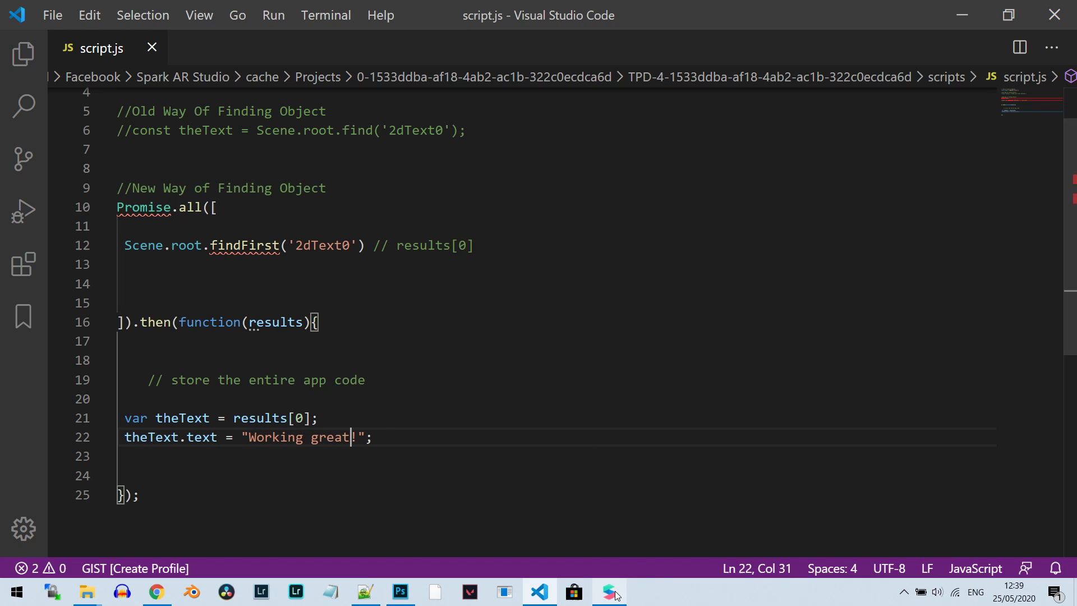
key(alt+Tab)
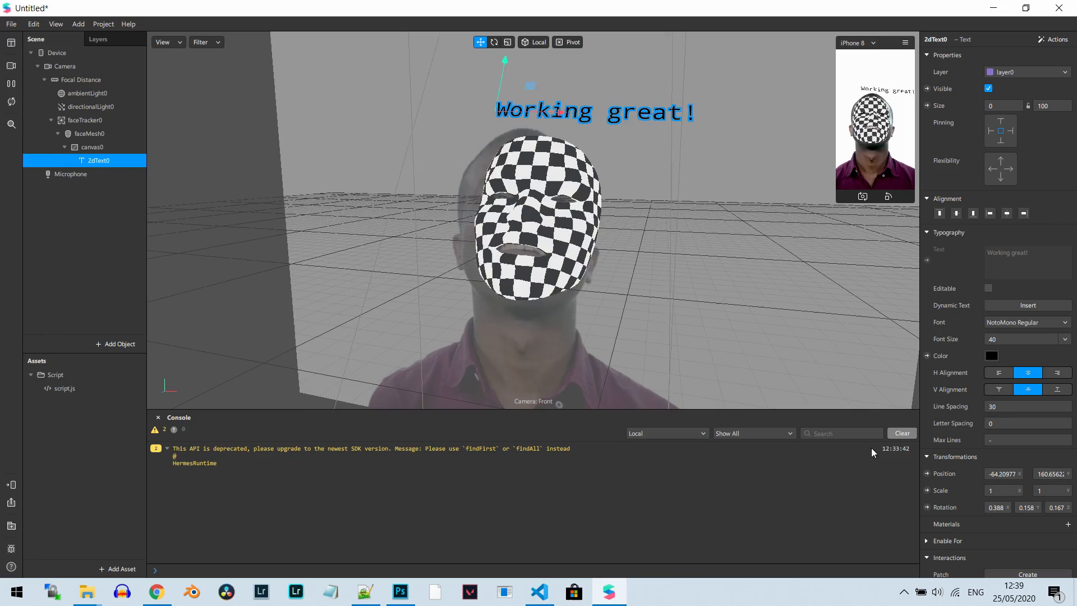
click(901, 433)
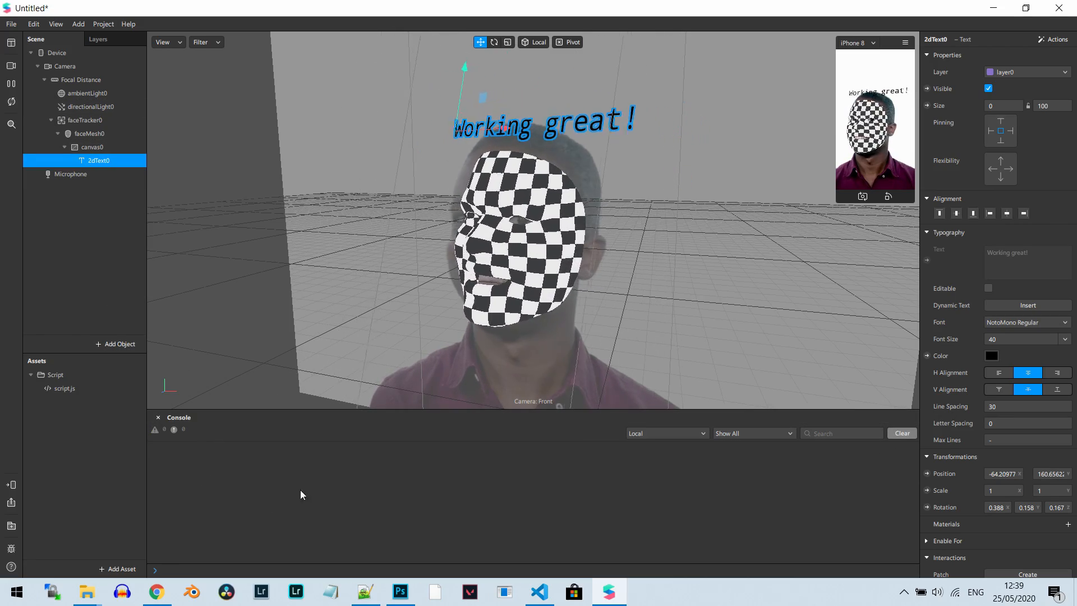
- Add blank lines below the "Working great!" assignment in script.js
click(539, 592)
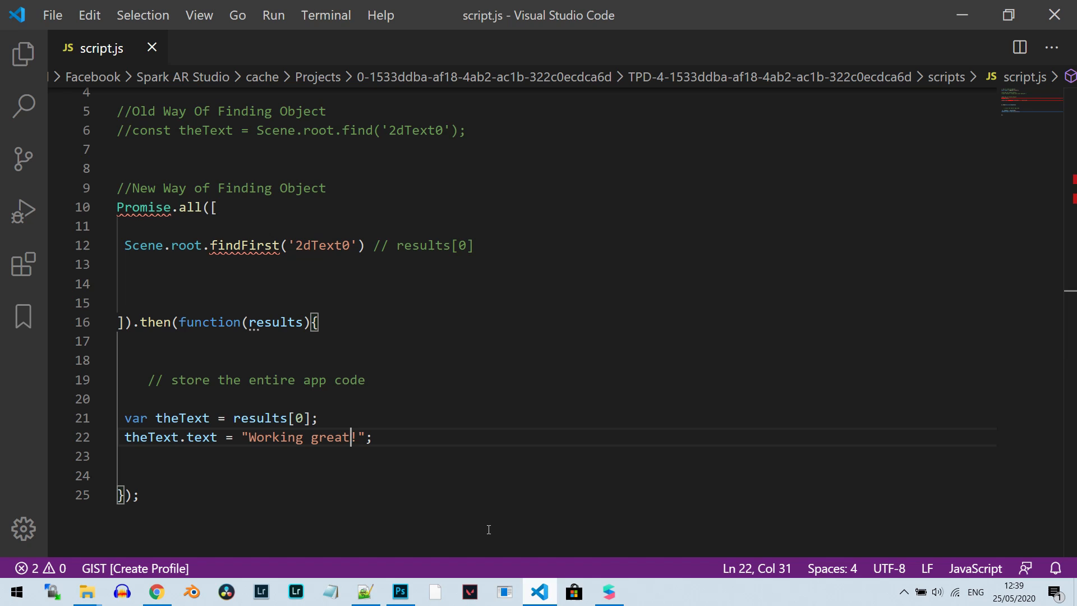
click(386, 379)
click(404, 435)
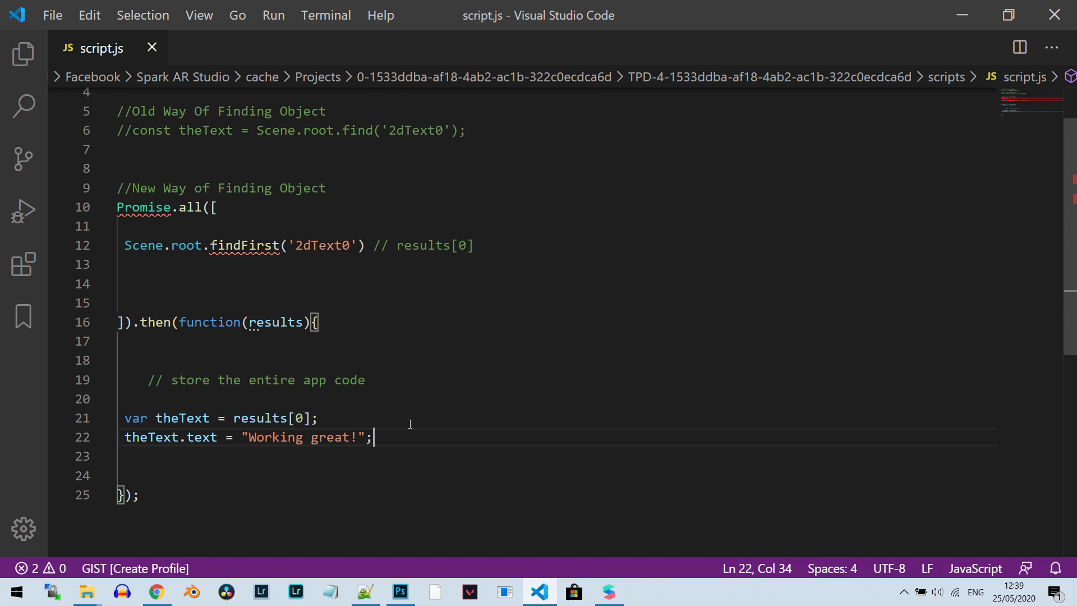
key(Return)
key(Return)
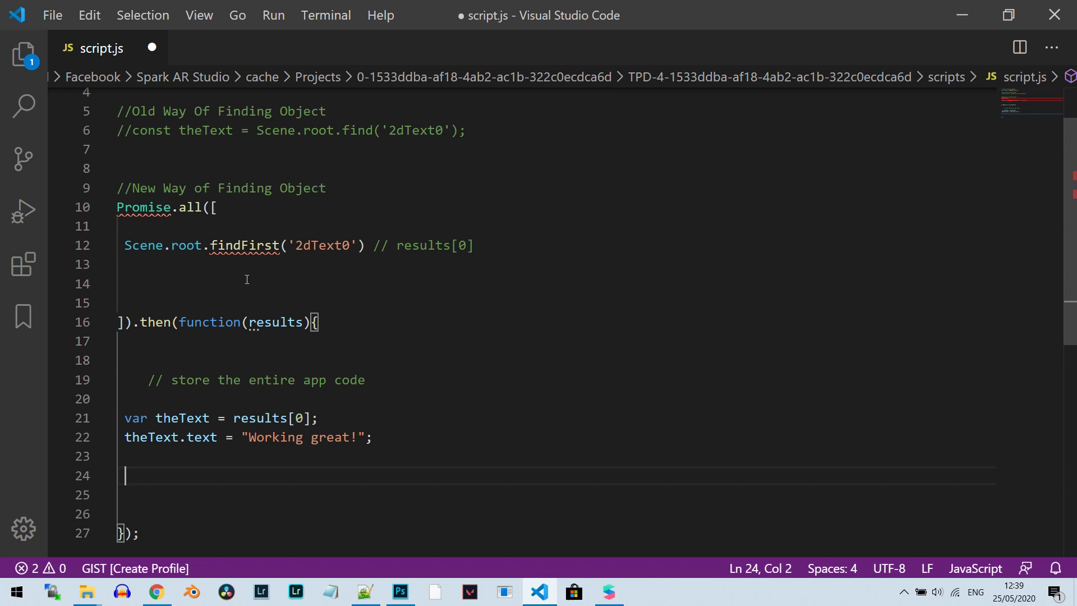
scroll(218, 269, up, 1)
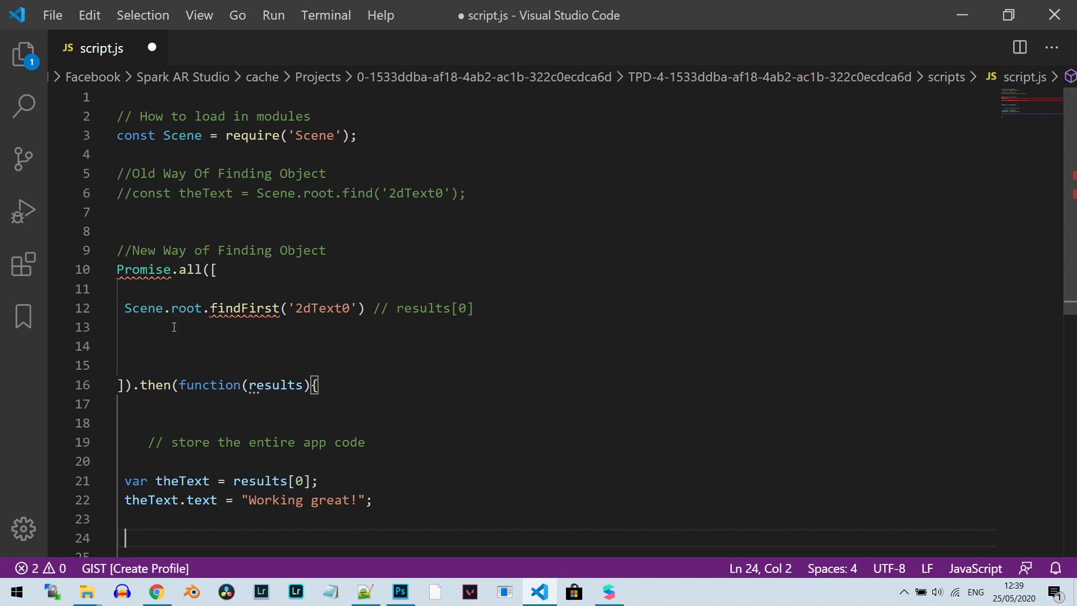
- In Spark AR Studio add a new 2D text object 2dText1 under canvas0 and replace its placeholder text
click(608, 592)
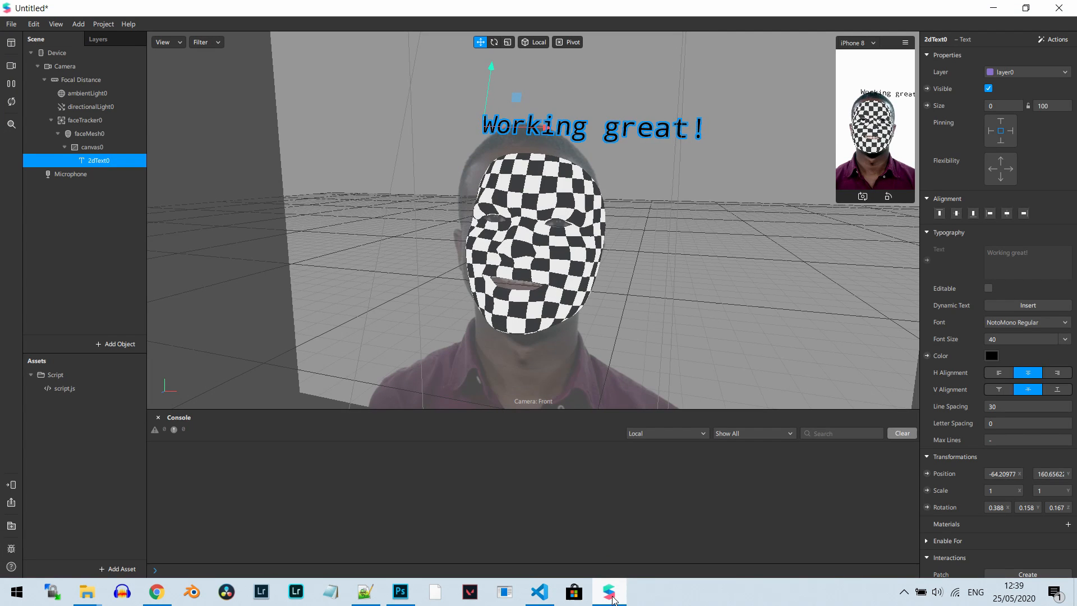
right_click(98, 148)
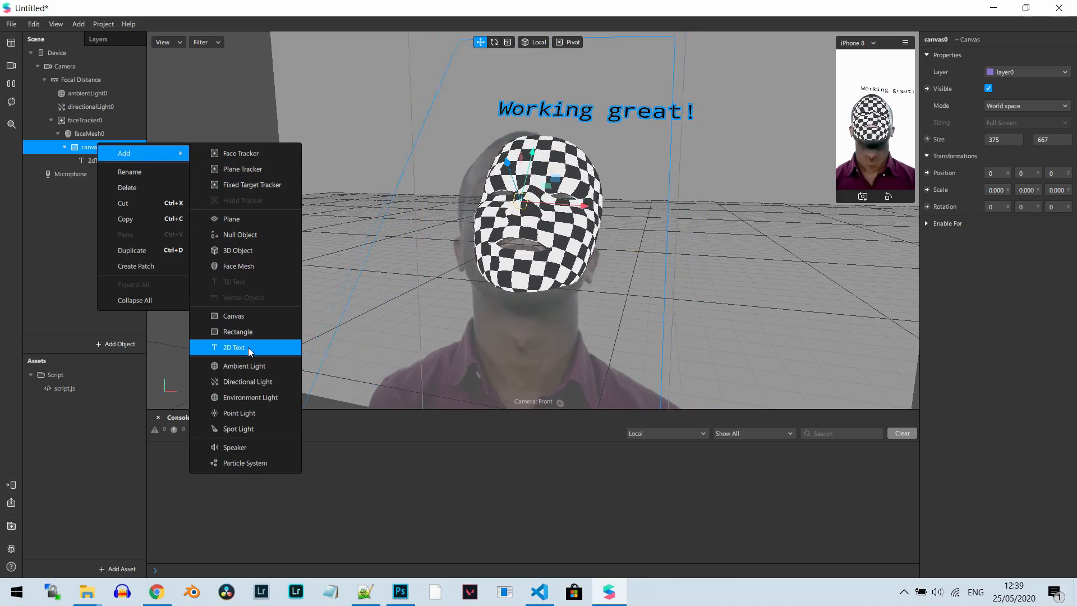
click(233, 347)
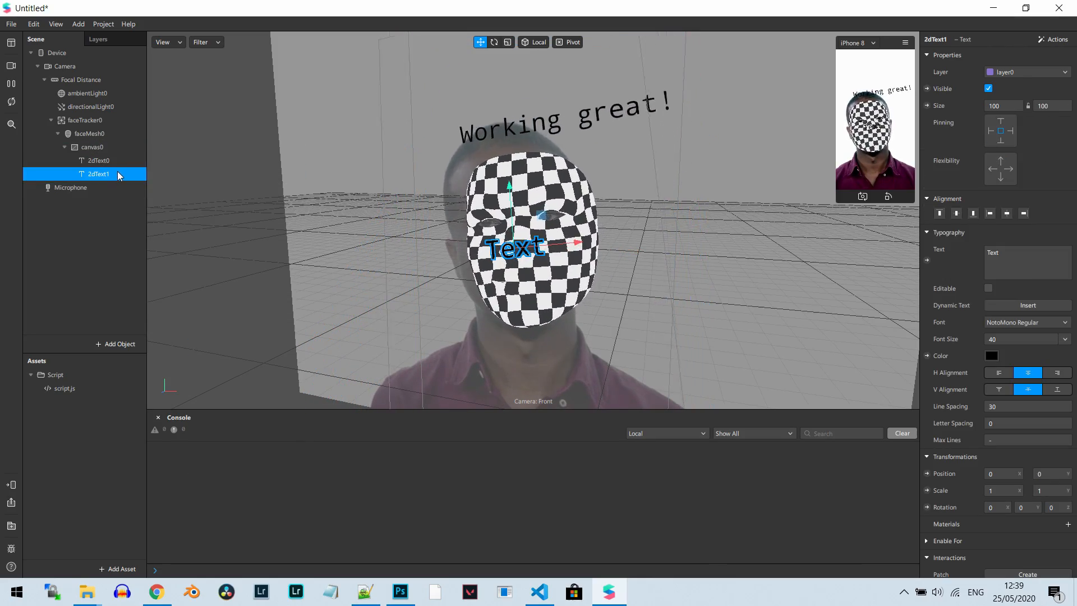
click(1015, 253)
key(ctrl+a)
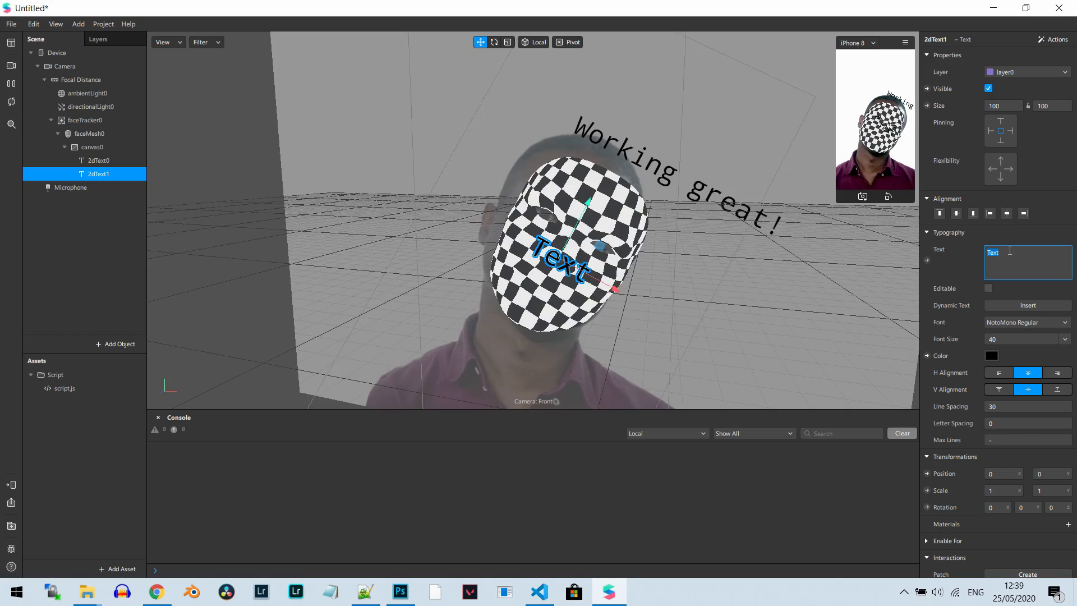
text(some text)
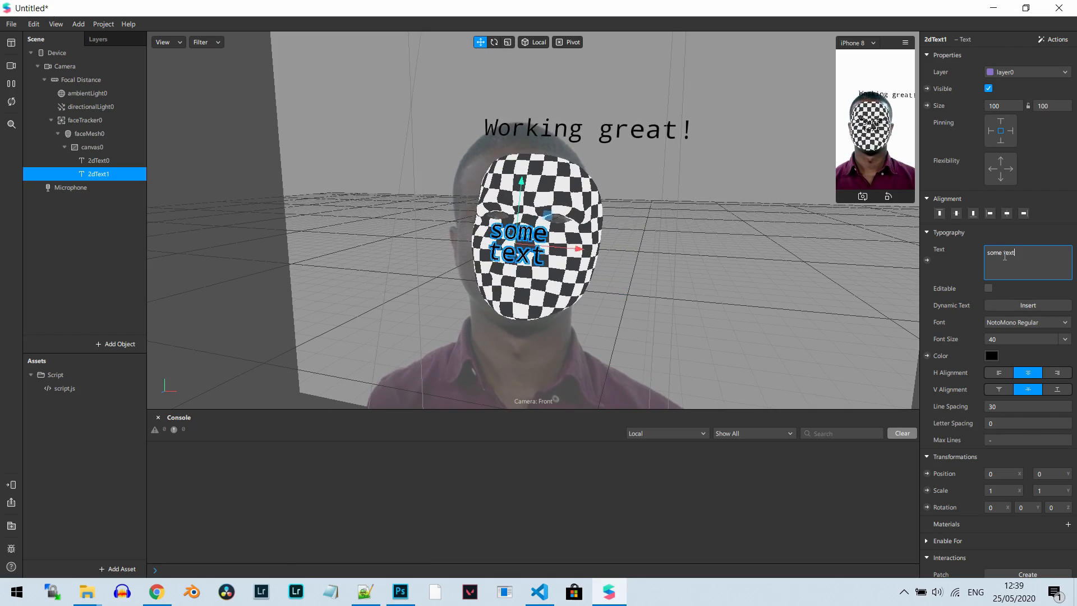
- Deselect 2dText1 and return to script.js in Visual Studio Code
ctrl+click(113, 174)
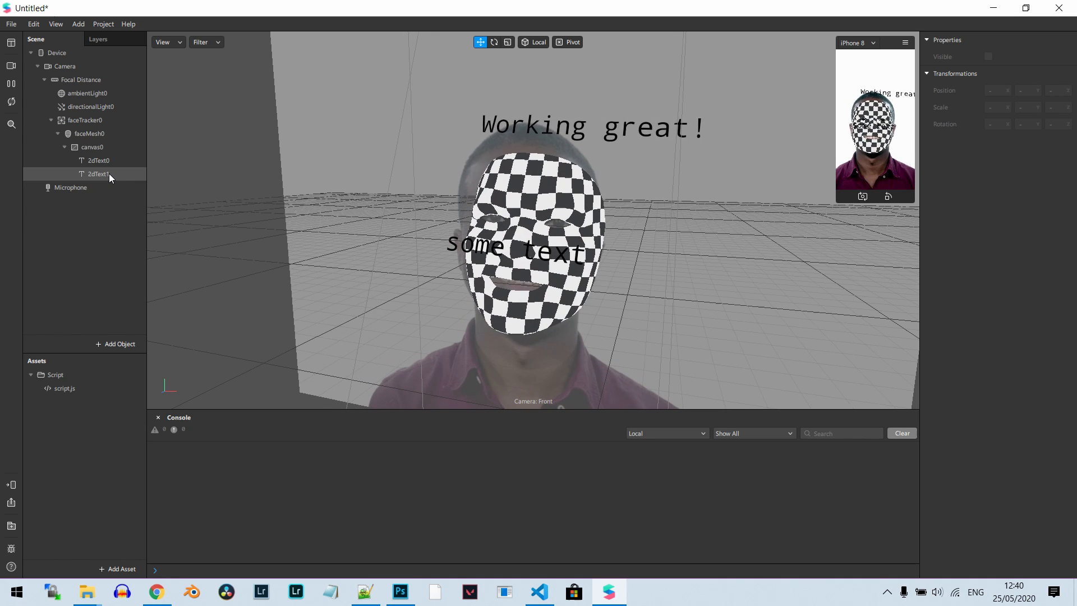
click(539, 592)
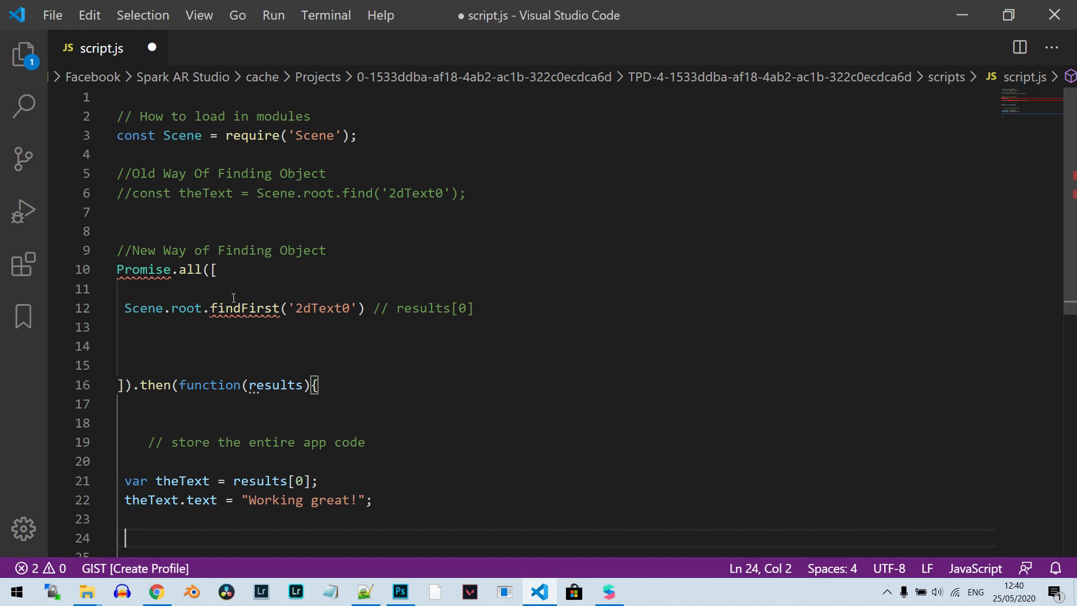
- Duplicate the findFirst('2dText0') line as a second Promise.all entry, comma-separated
drag(125, 308, 471, 313)
key(ctrl+c)
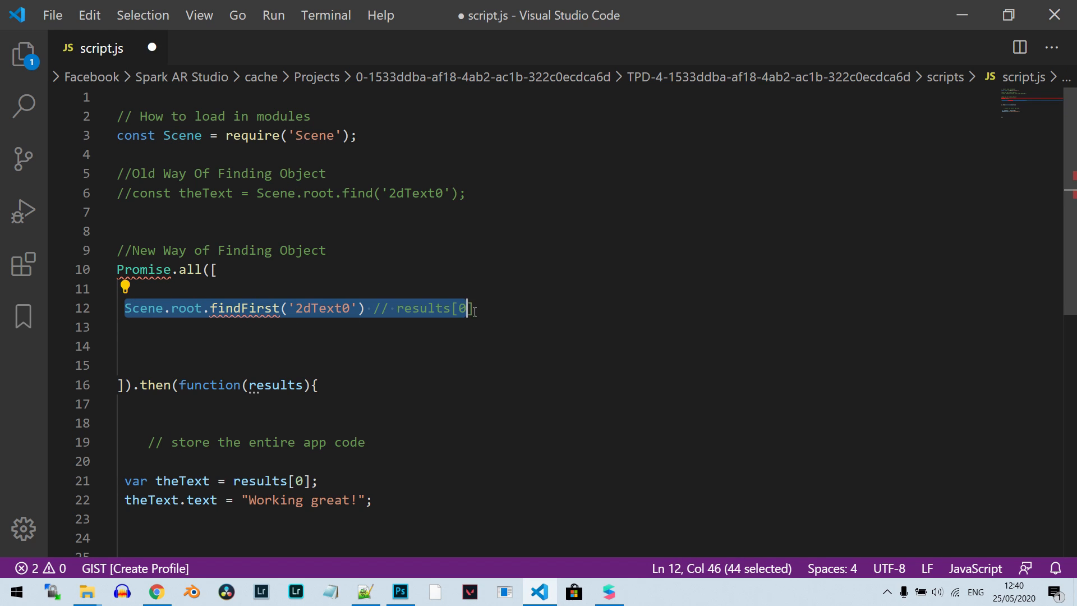
click(376, 327)
key(ctrl+v)
click(366, 308)
text(,)
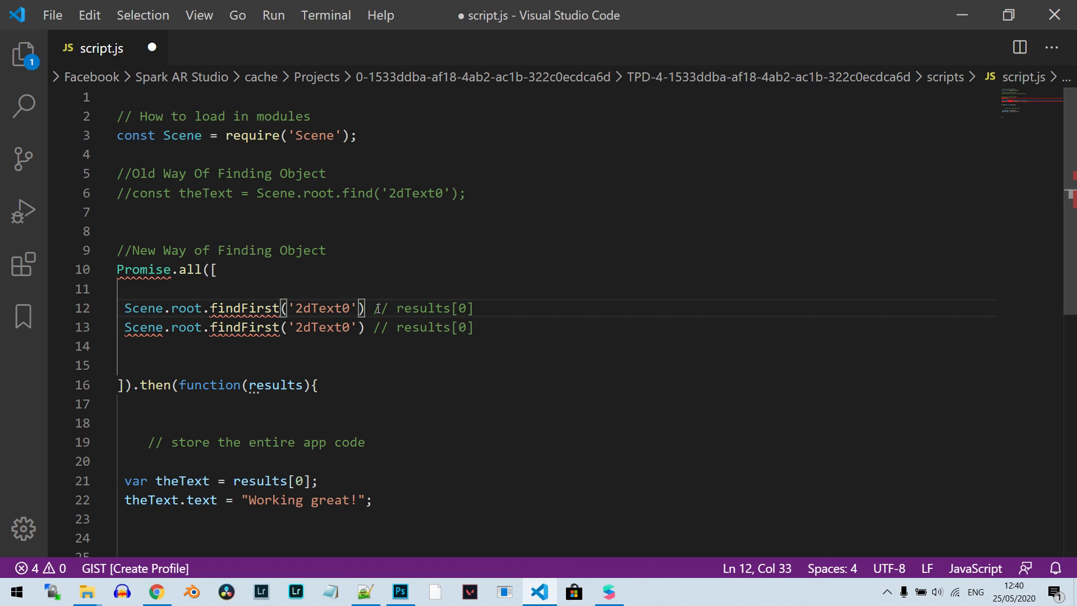
- Change the second lookup to findFirst('2dText1') and its comment to results[1]
click(350, 326)
key(BackSpace)
text(1)
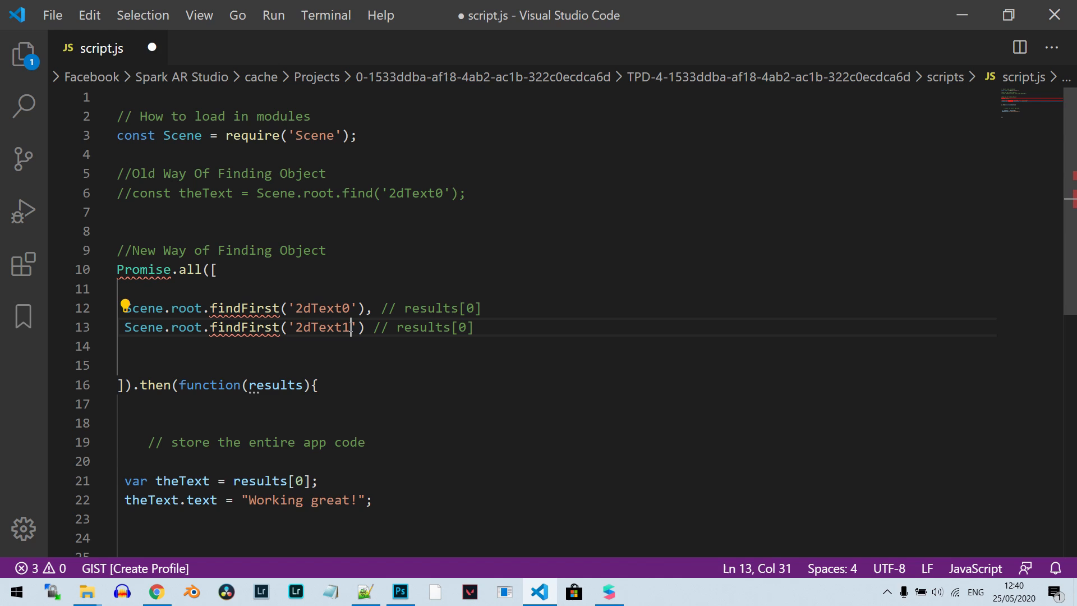
click(459, 327)
drag(460, 327, 468, 326)
text(1)
scroll(336, 332, down, 1)
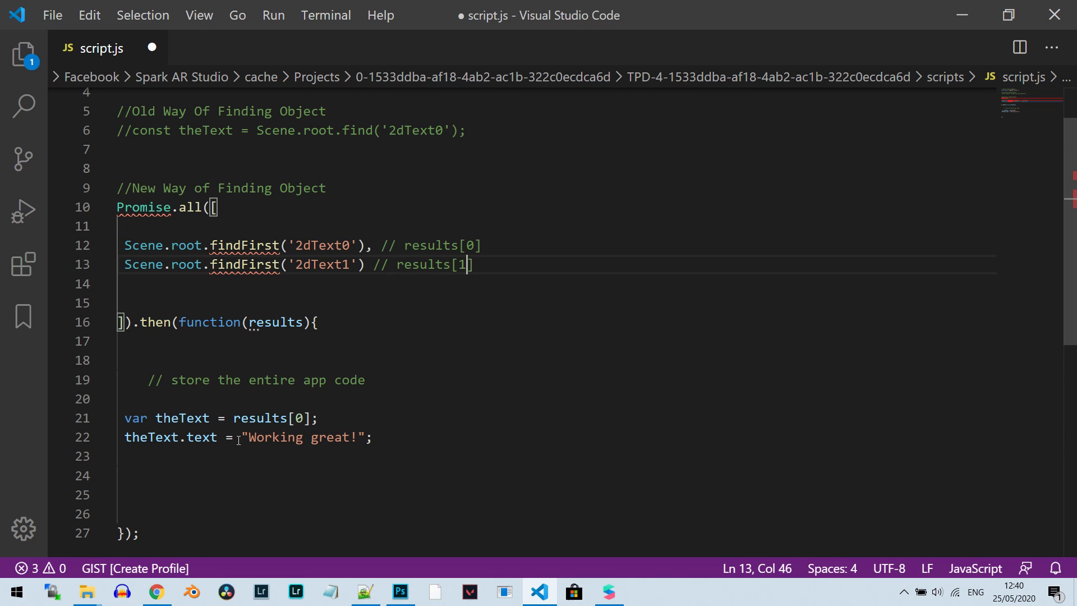
- Start a new line after the Working great! assignment and reduce it to results[1]
click(238, 463)
key(Return)
text(v)
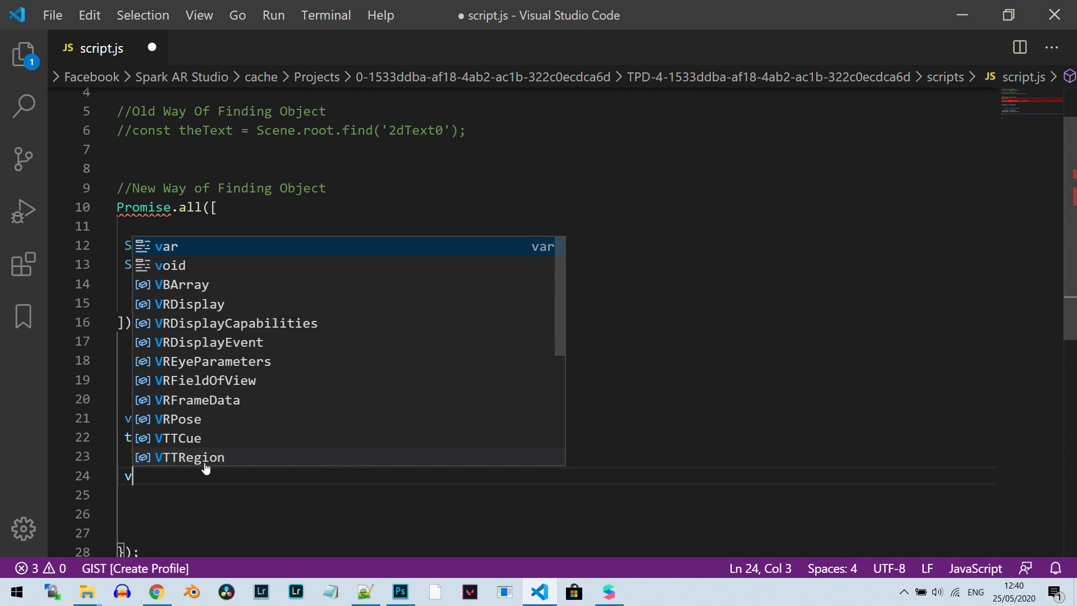
text(ar theTex)
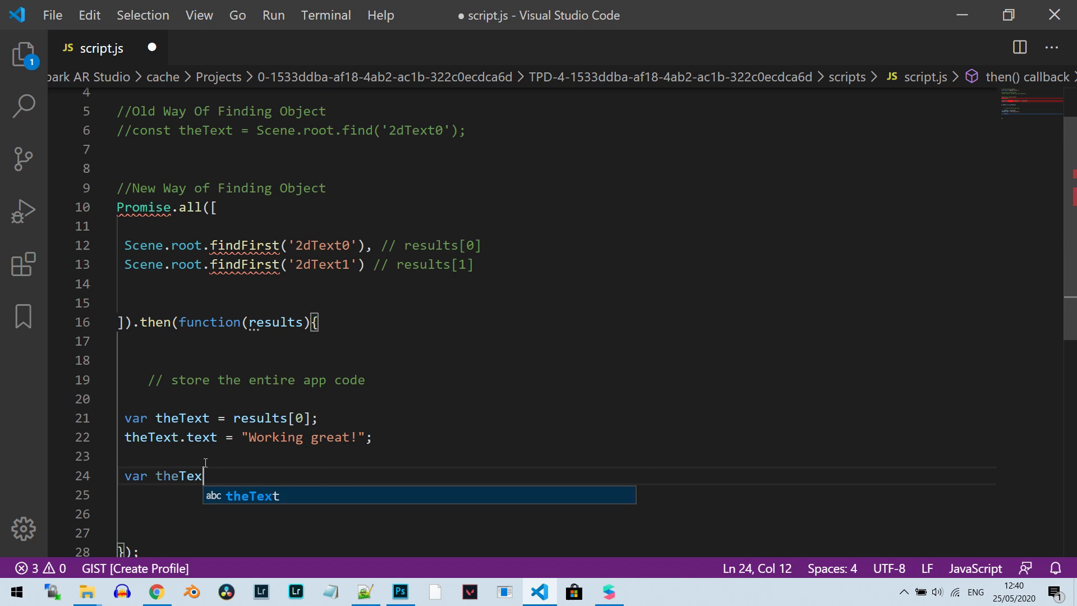
text(t2 = resul)
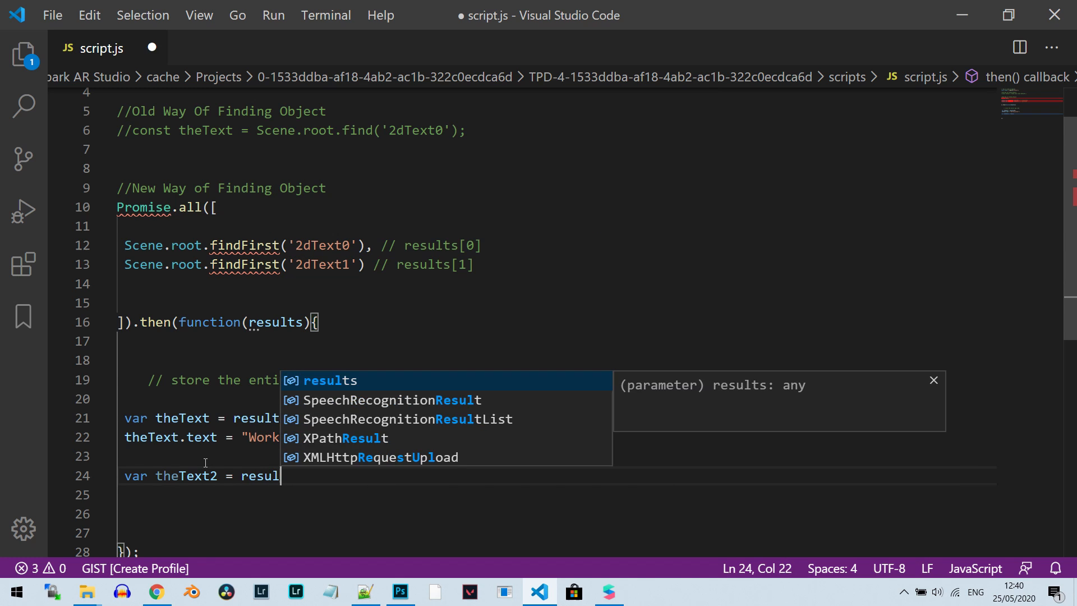
text(ts[1];)
key(Return)
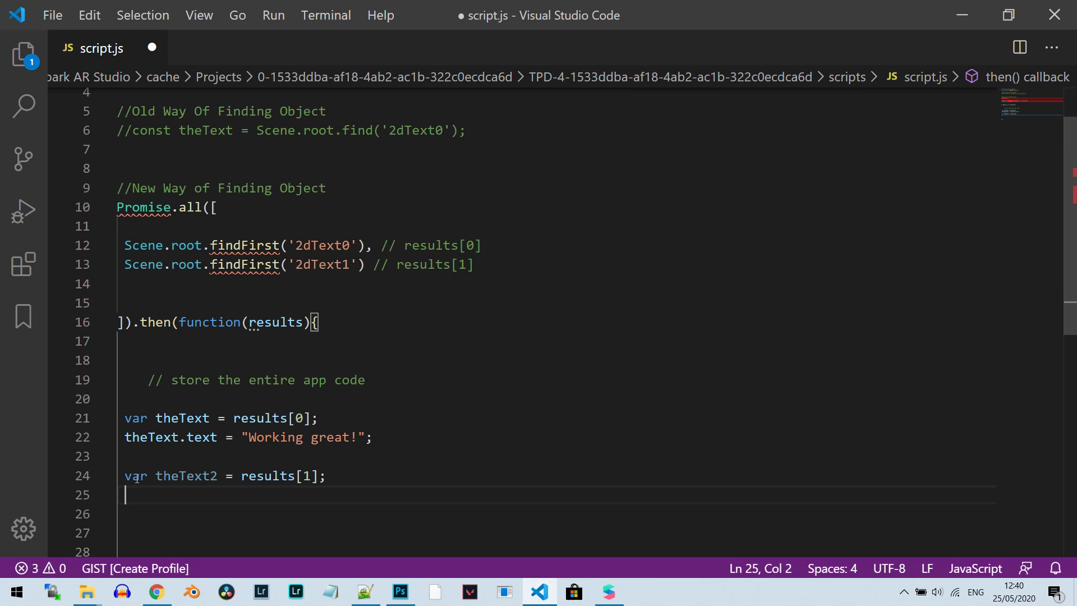
drag(125, 475, 240, 476)
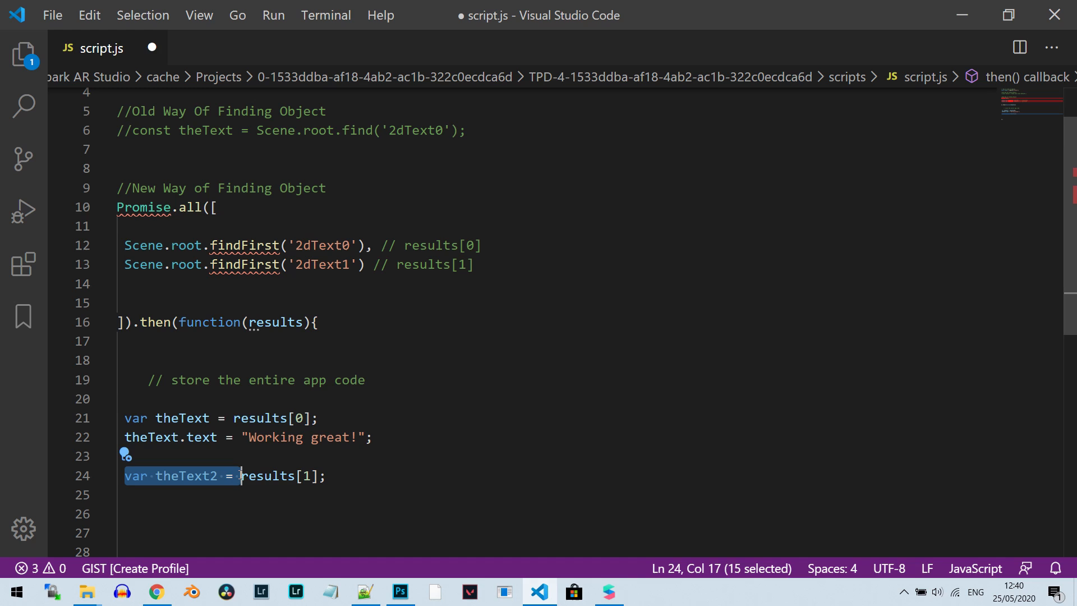
key(BackSpace)
- Complete results[1].text = "Nice, it's working" and save the script
key(End)
key(Left)
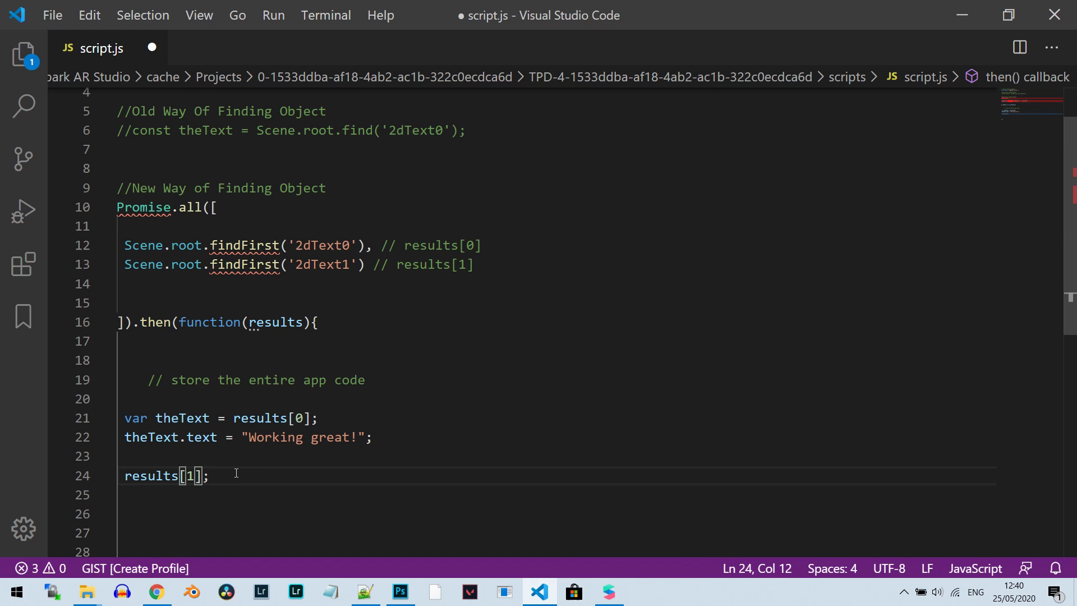
text(.text = )
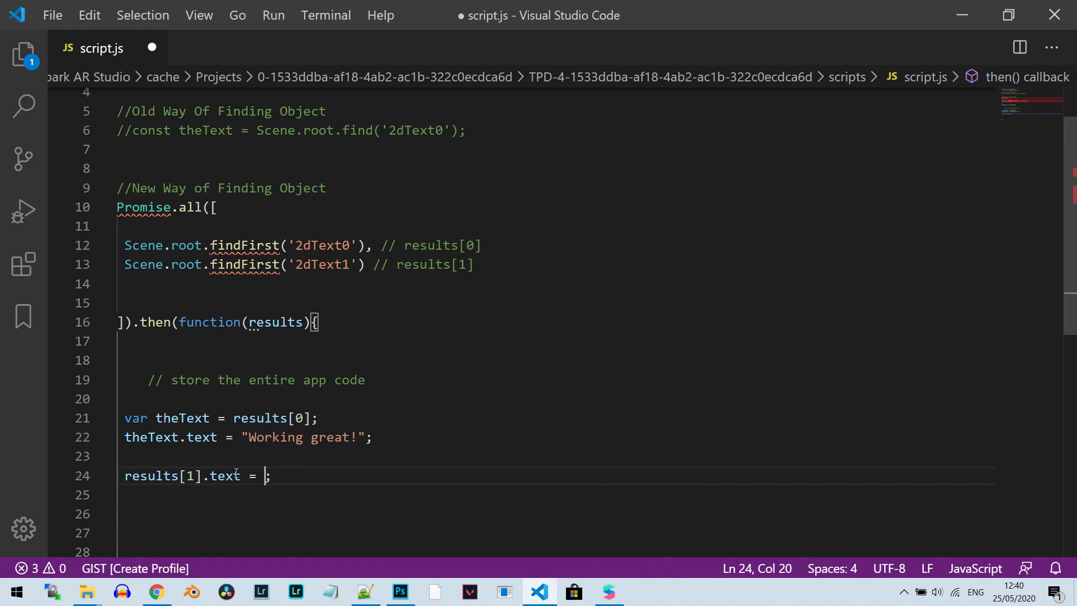
text(")
text(Nice, it's working)
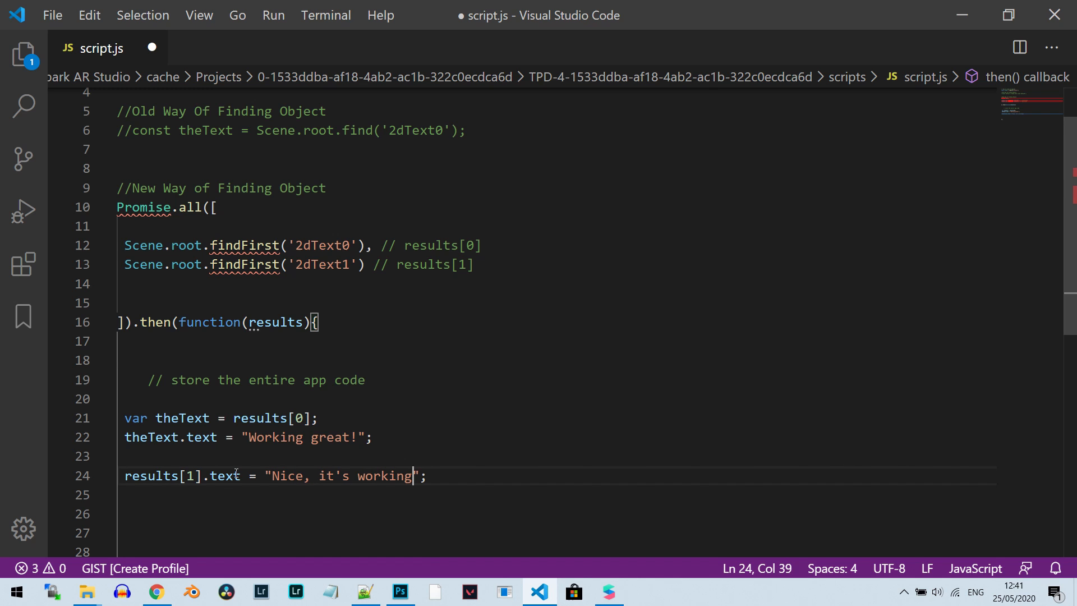
key(Right)
key(ctrl+s)
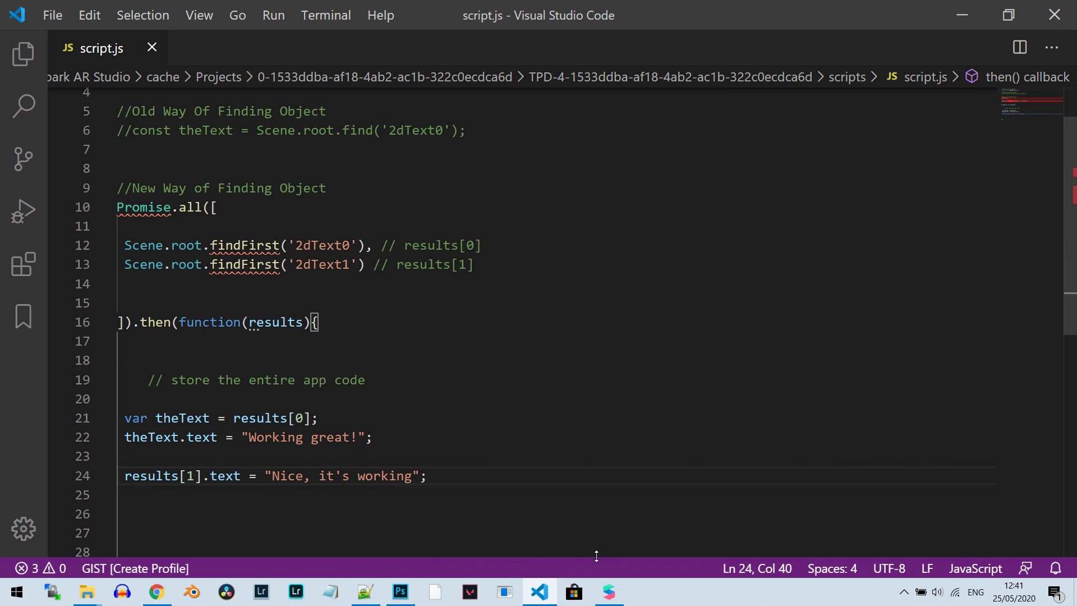
click(609, 591)
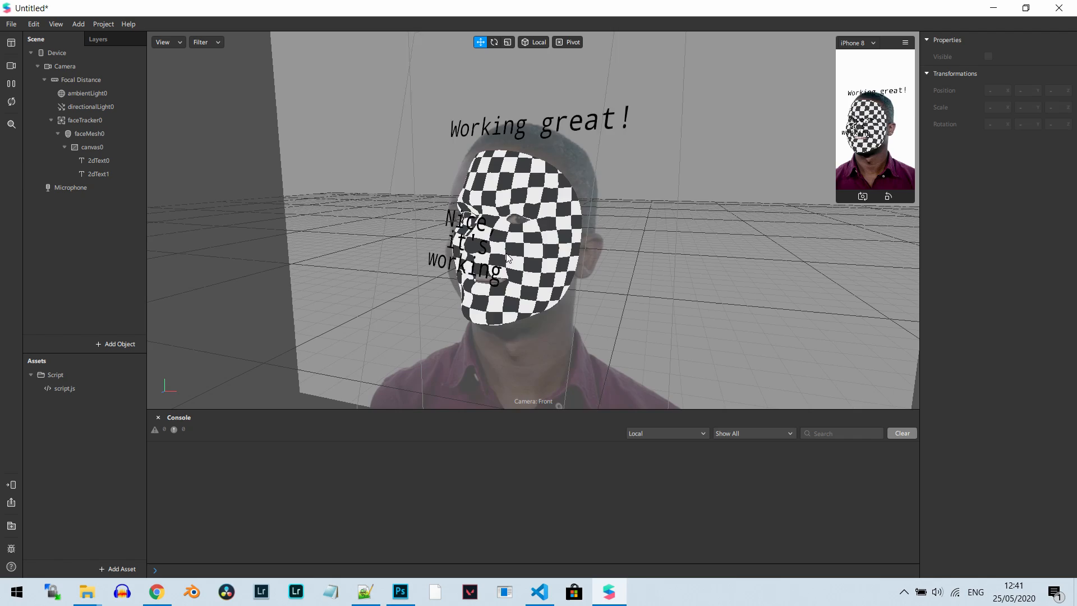
scroll(606, 259, up, 3)
scroll(606, 259, up, 3)
scroll(606, 259, down, 3)
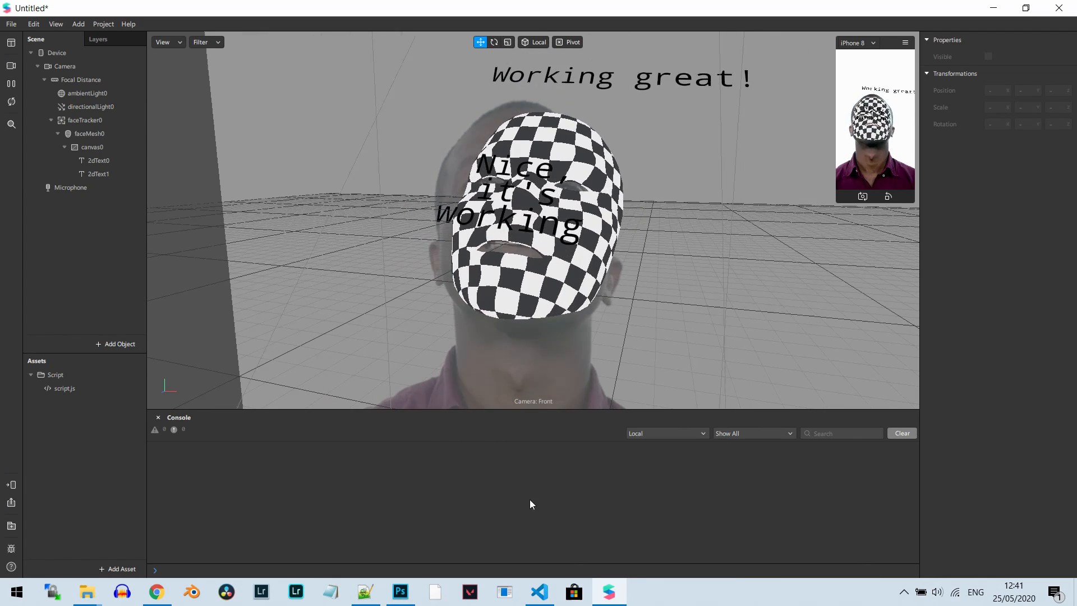
click(539, 591)
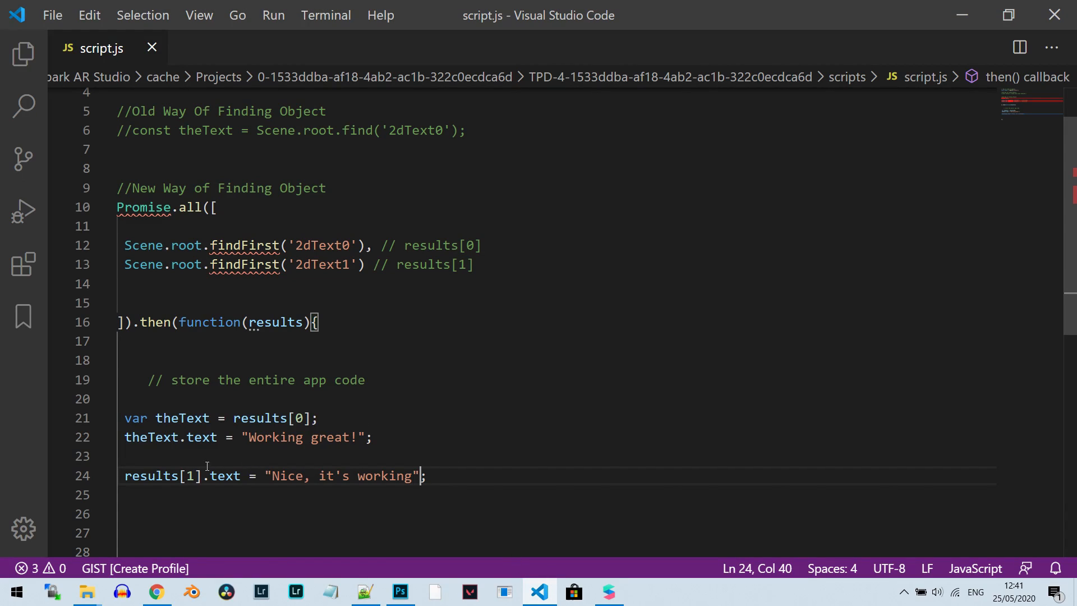
- Insert var theText2 = results[1]; on line 24, moving results[1] up from the line below
click(160, 457)
key(Return)
text(var )
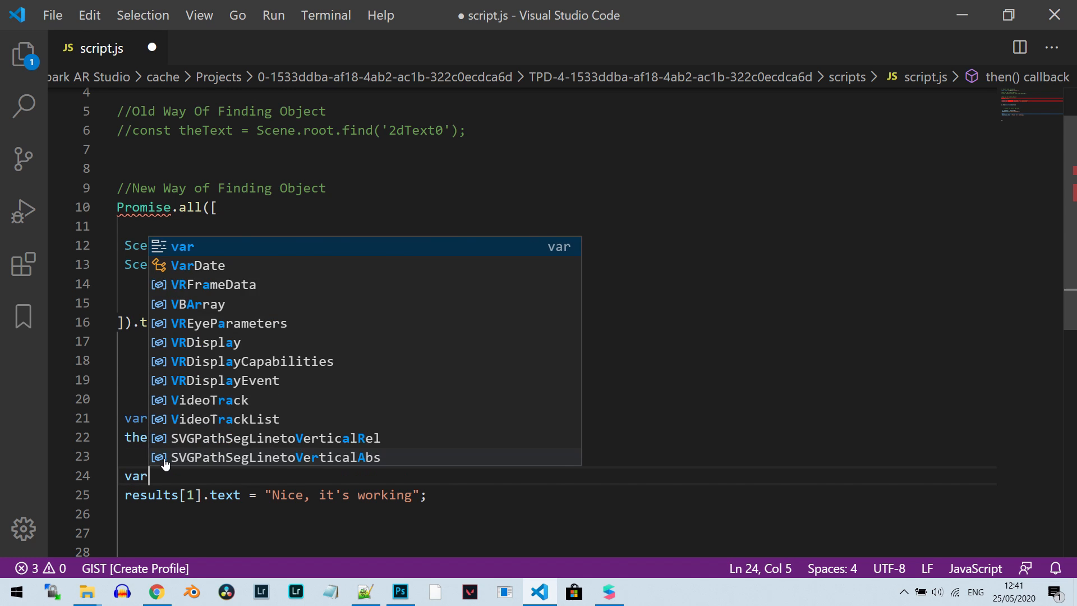
text(theTe)
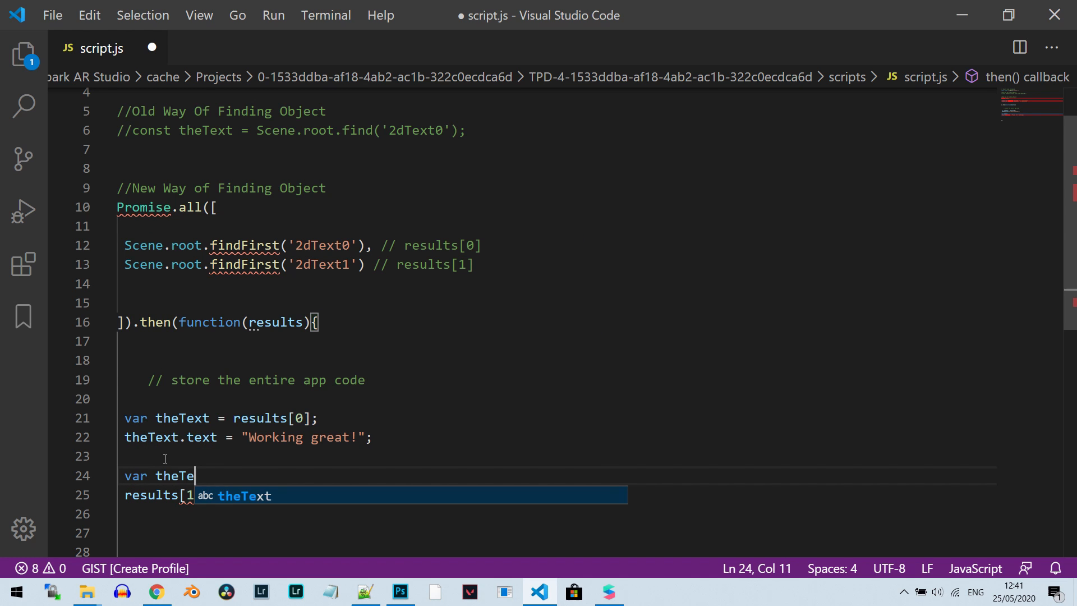
text(xt2 =)
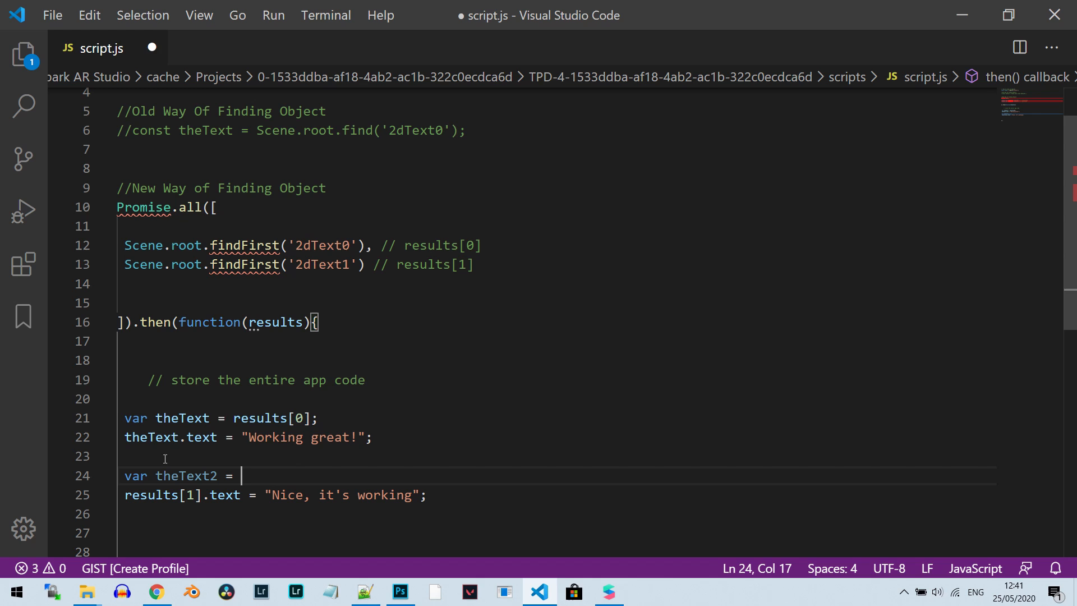
drag(126, 496, 205, 496)
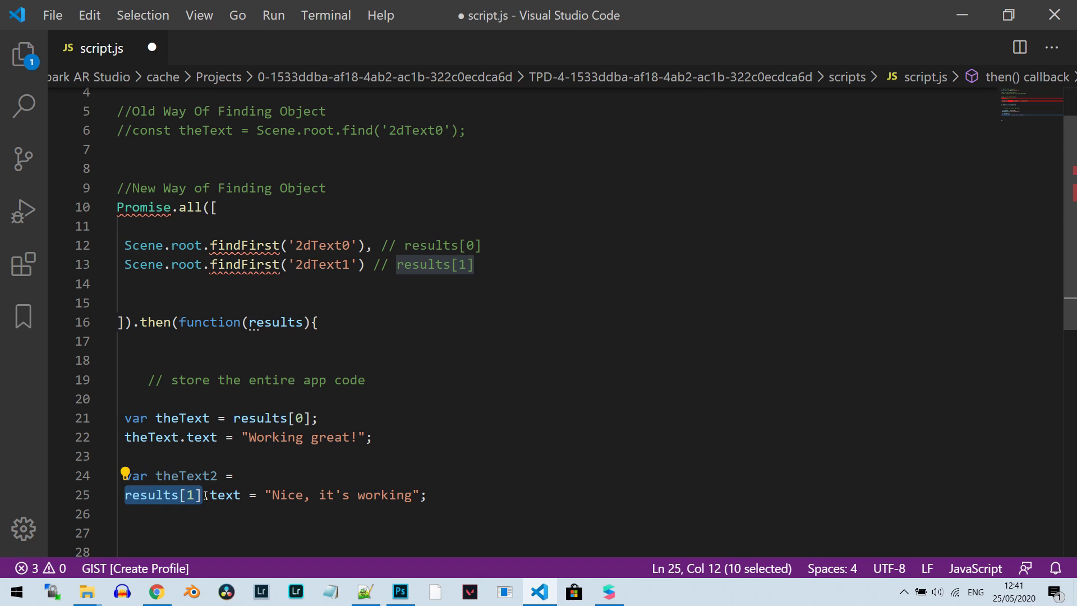
key(ctrl+x)
click(261, 477)
key(ctrl+v)
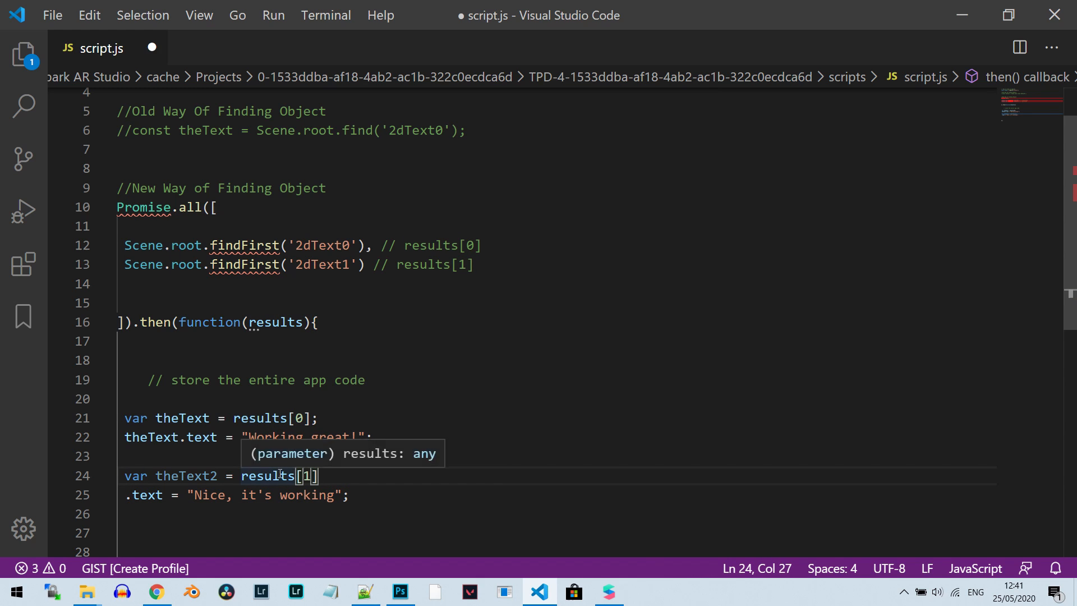
text(;)
- Make line 25 read theText2.text = "Nice, it's working" and save the script
double_click(187, 476)
key(ctrl+c)
click(125, 495)
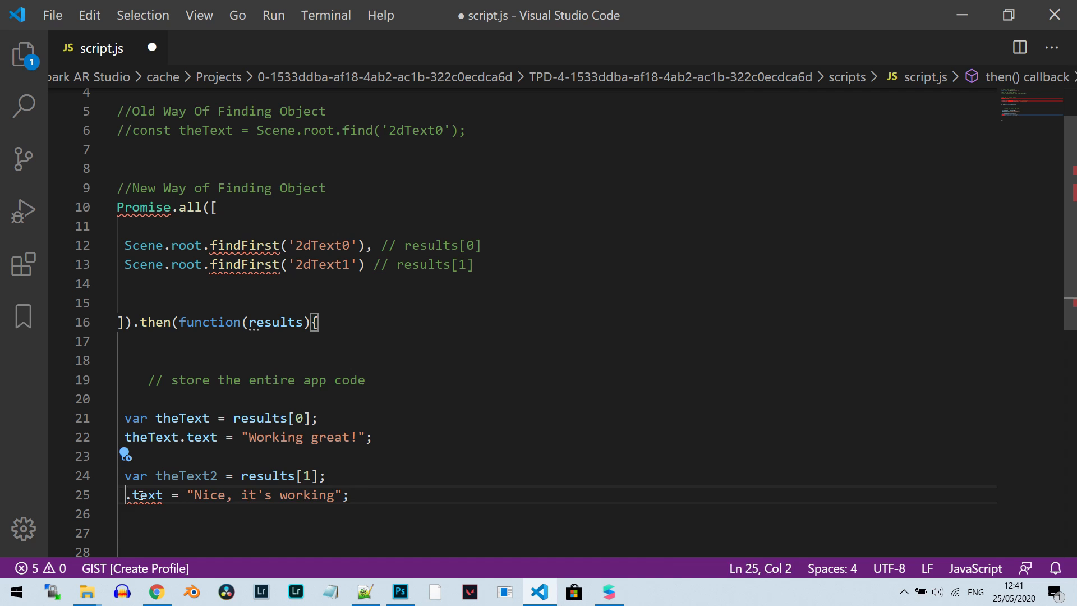
key(ctrl+v)
click(435, 495)
key(ctrl+s)
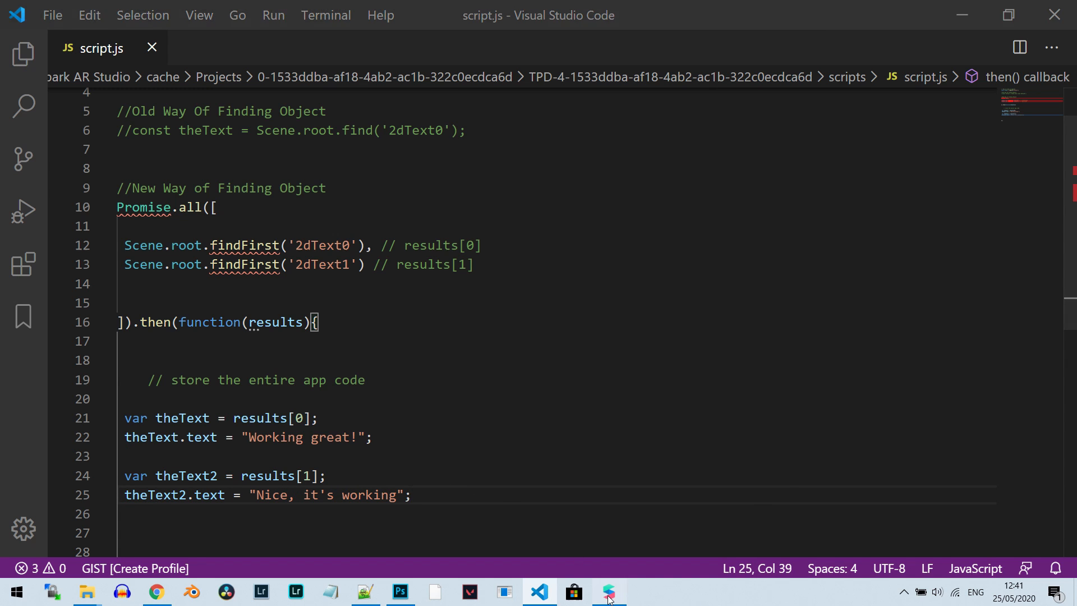
- Preview the effect in Spark AR Studio, then add blank lines after the theText2.text line
click(609, 591)
click(540, 592)
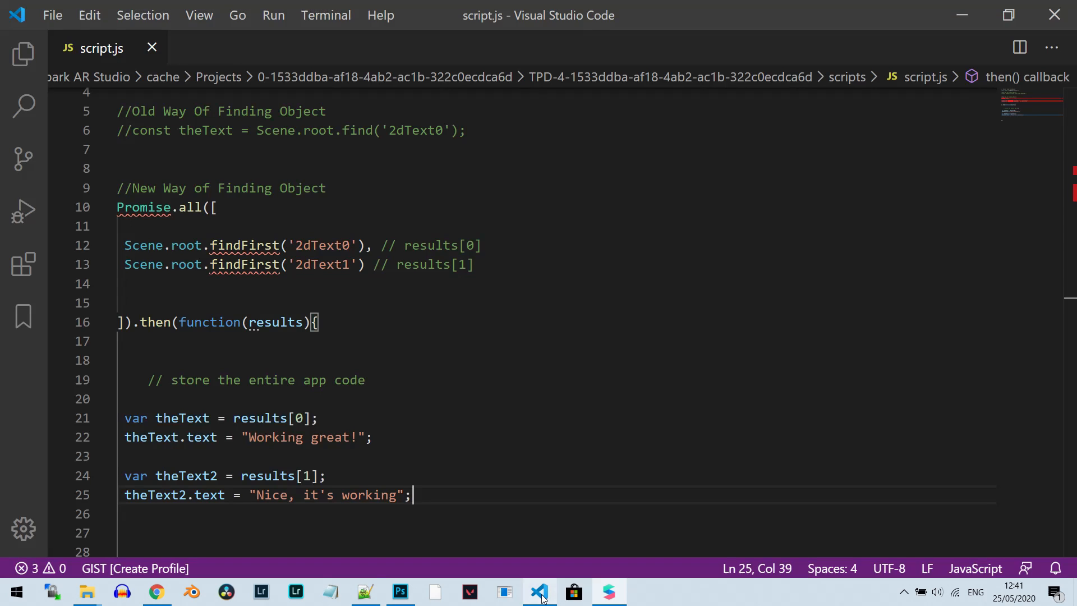
click(476, 442)
click(440, 495)
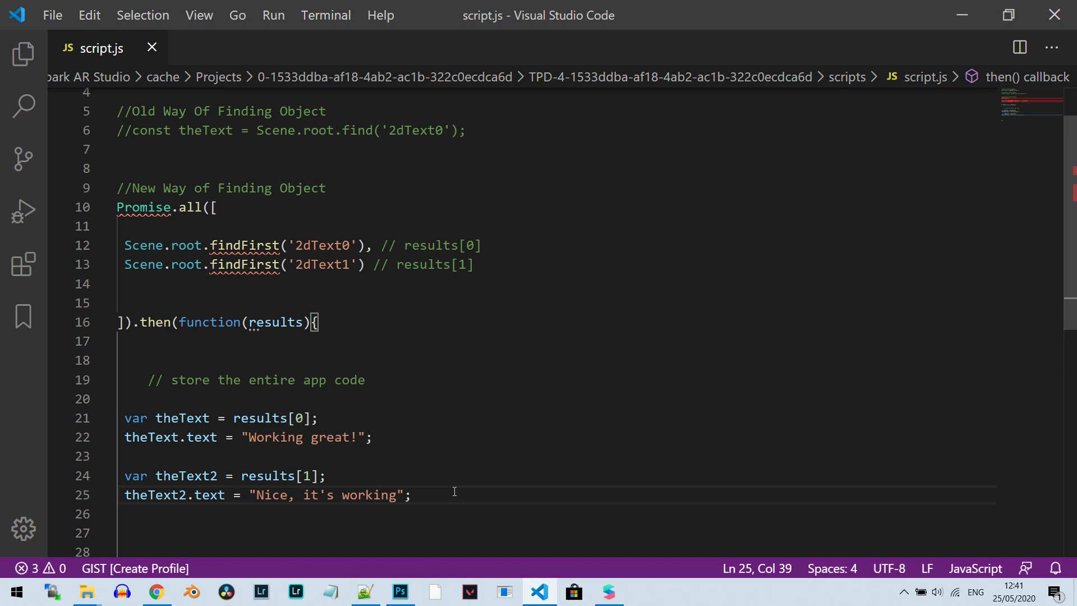
key(Return)
key(Return)
scroll(455, 491, down, 1)
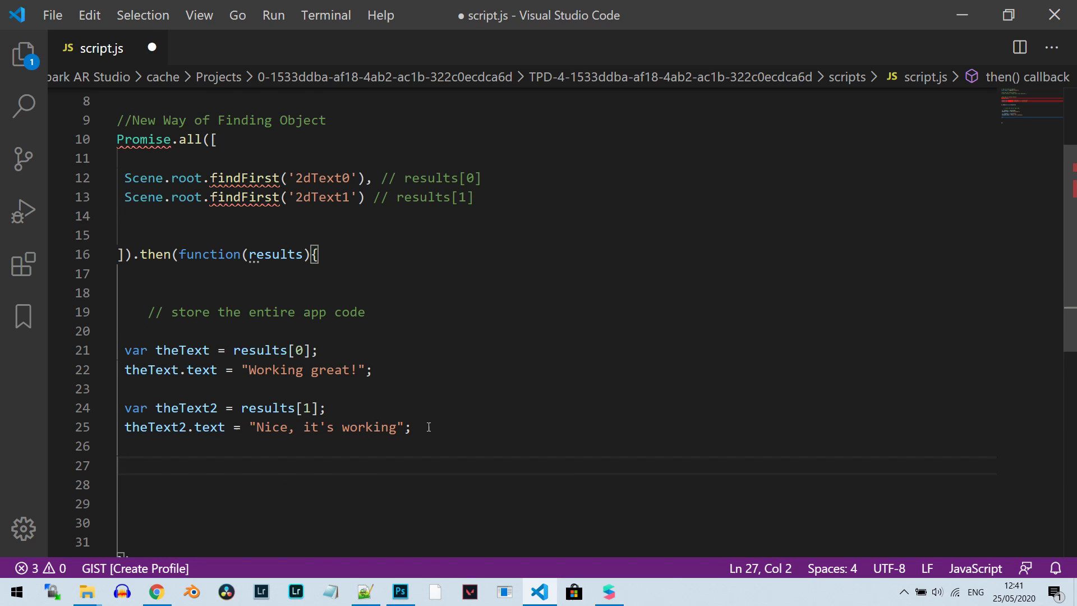
- Delete the trailing blank lines after the theText2 assignment and save script.js
key(Return)
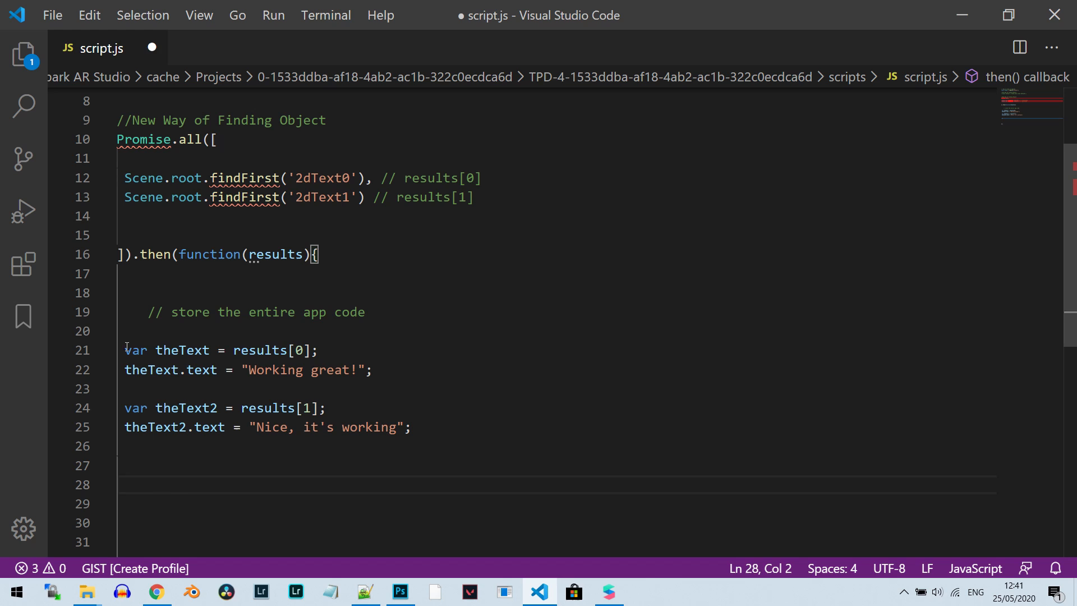
click(126, 350)
scroll(127, 350, down, 1)
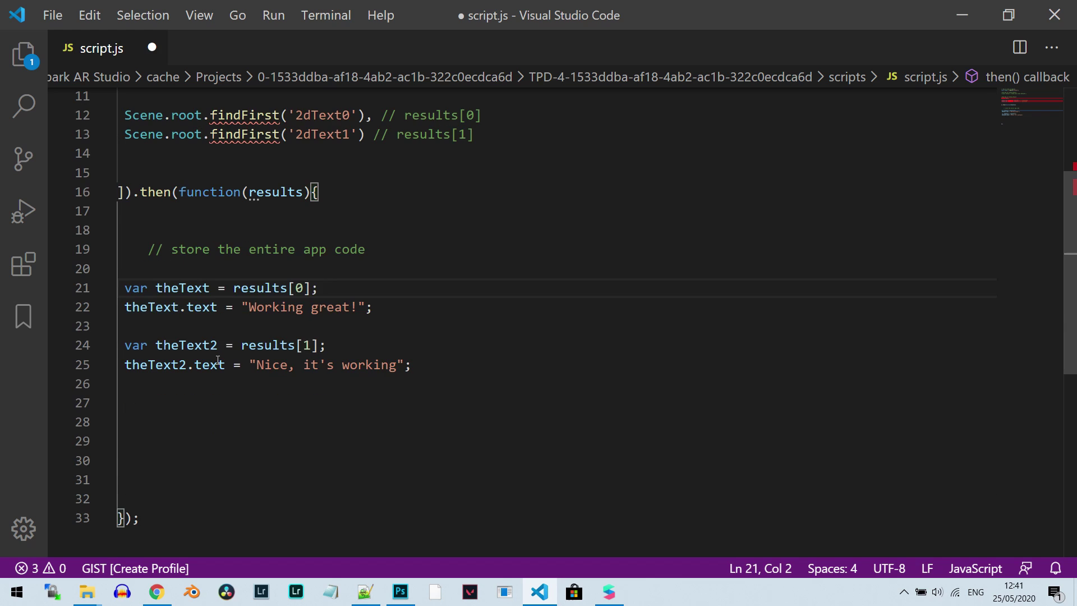
click(188, 403)
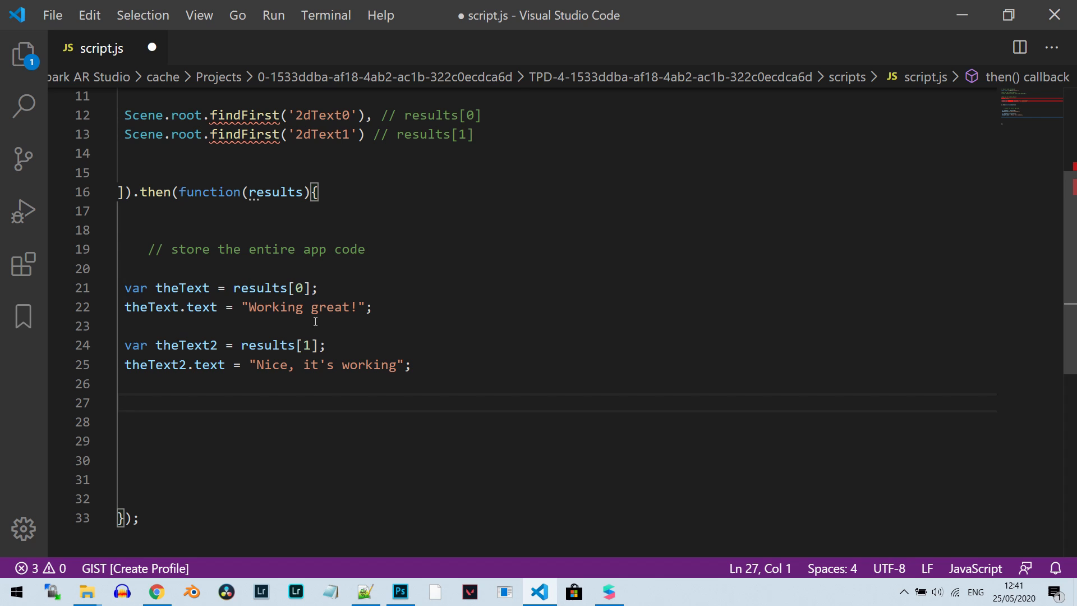
drag(429, 364, 438, 425)
key(BackSpace)
key(ctrl+s)
scroll(402, 325, up, 5)
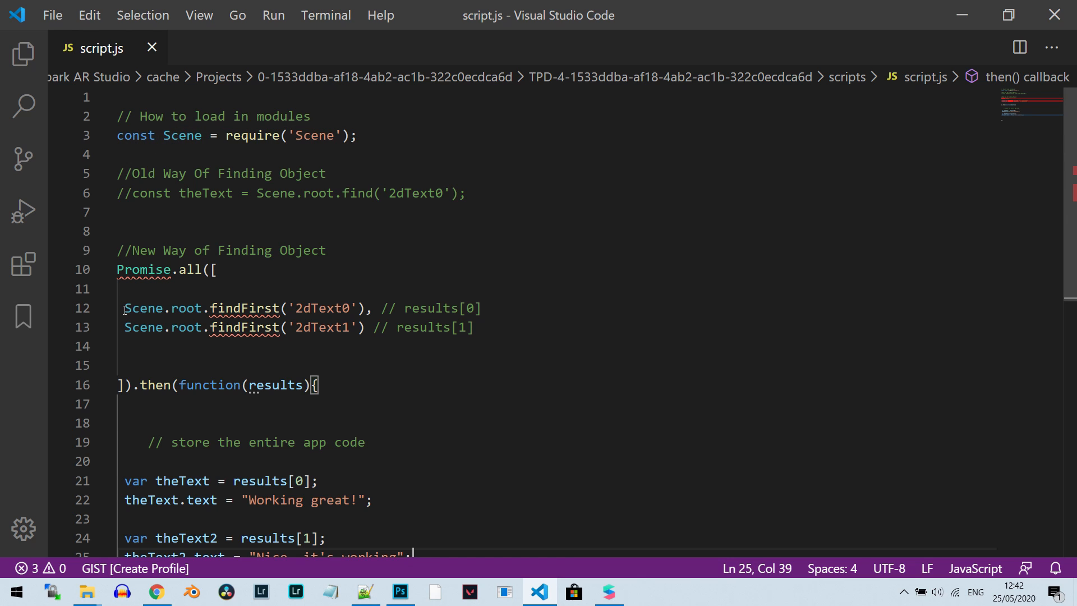
scroll(128, 314, down, 2)
scroll(335, 314, down, 2)
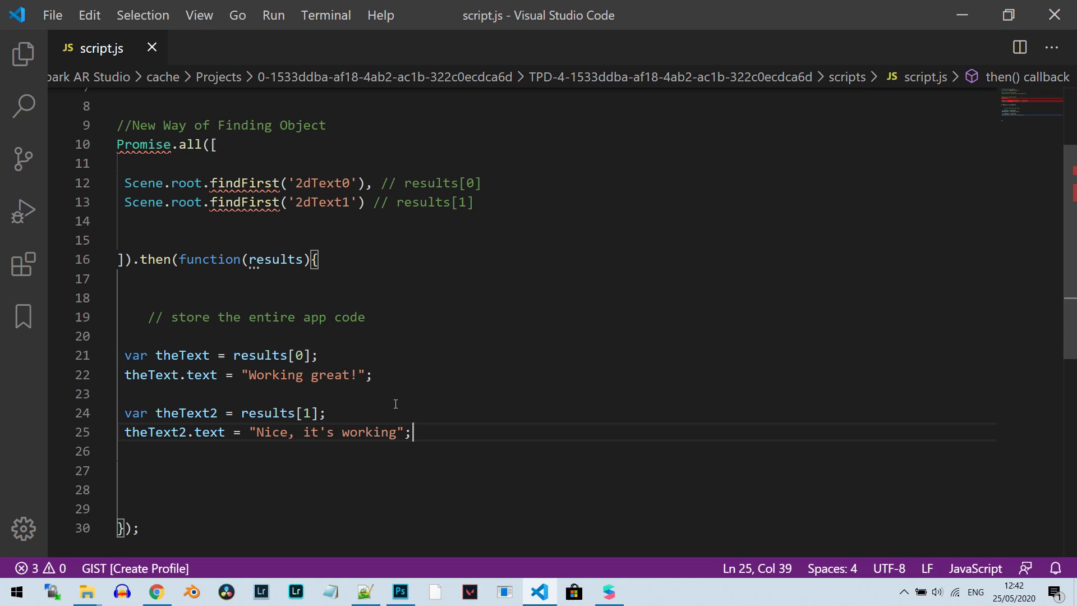
- Insert an empty line after the theText2 assignment on line 25, leaving it unsaved
key(Return)
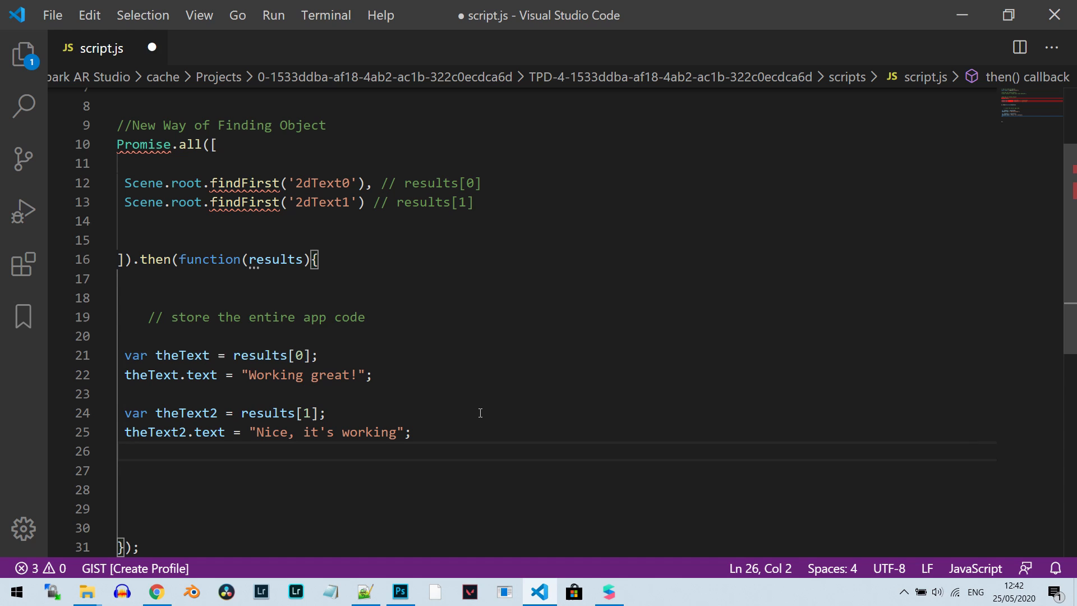
scroll(442, 409, up, 1)
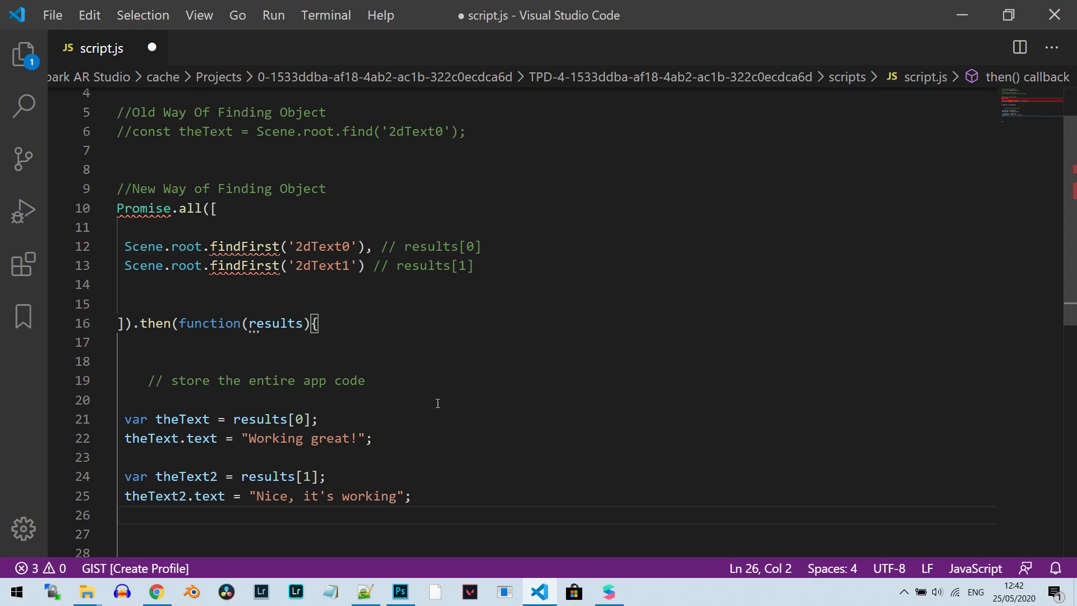
scroll(437, 404, down, 1)
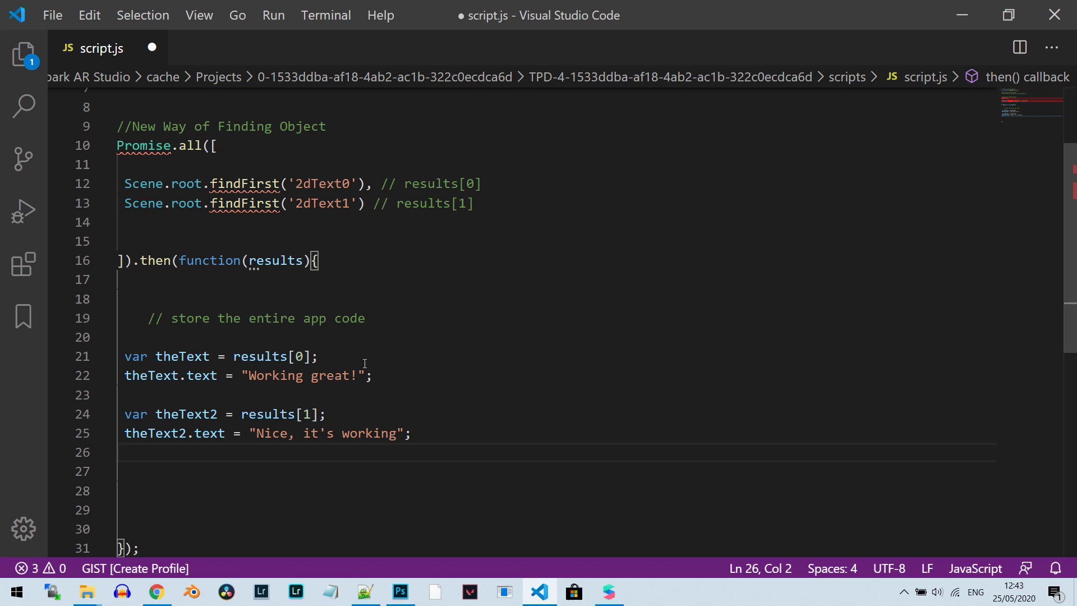
- Remove the blank lines below line 25 again and save the script
click(386, 315)
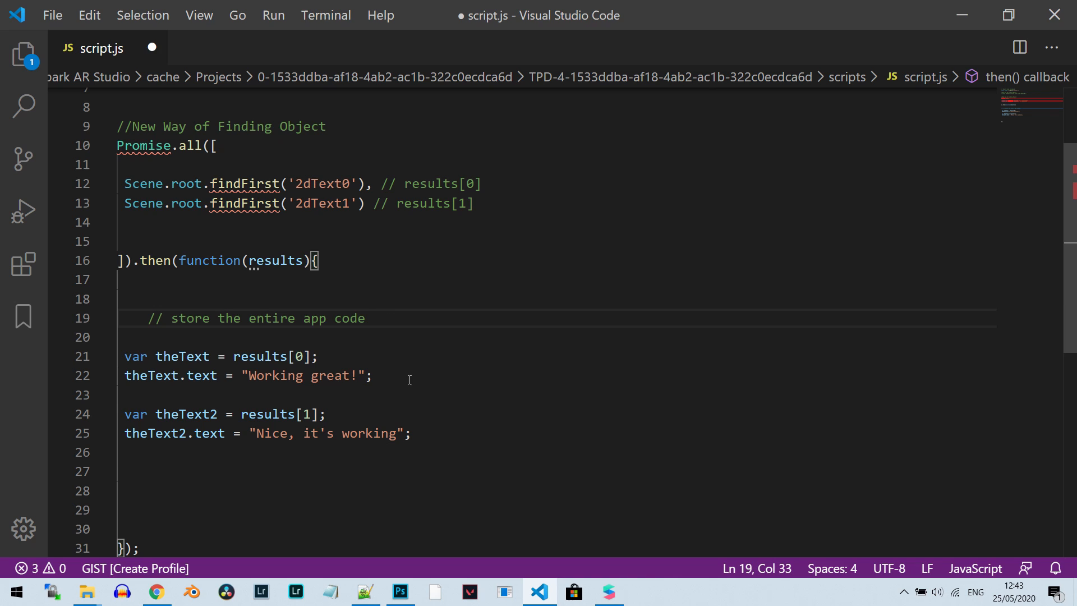
click(426, 436)
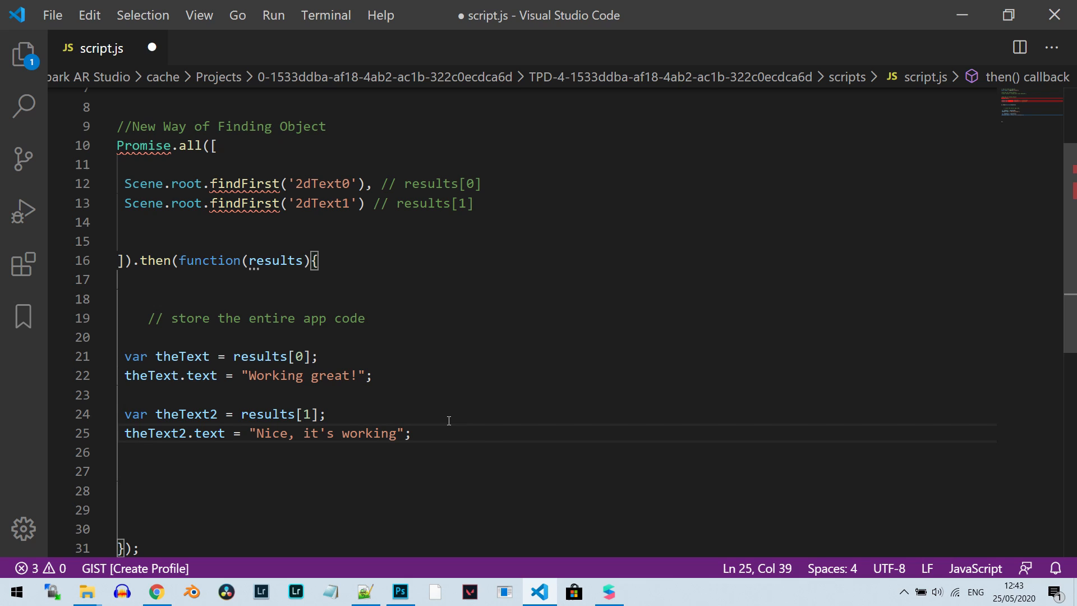
key(Return)
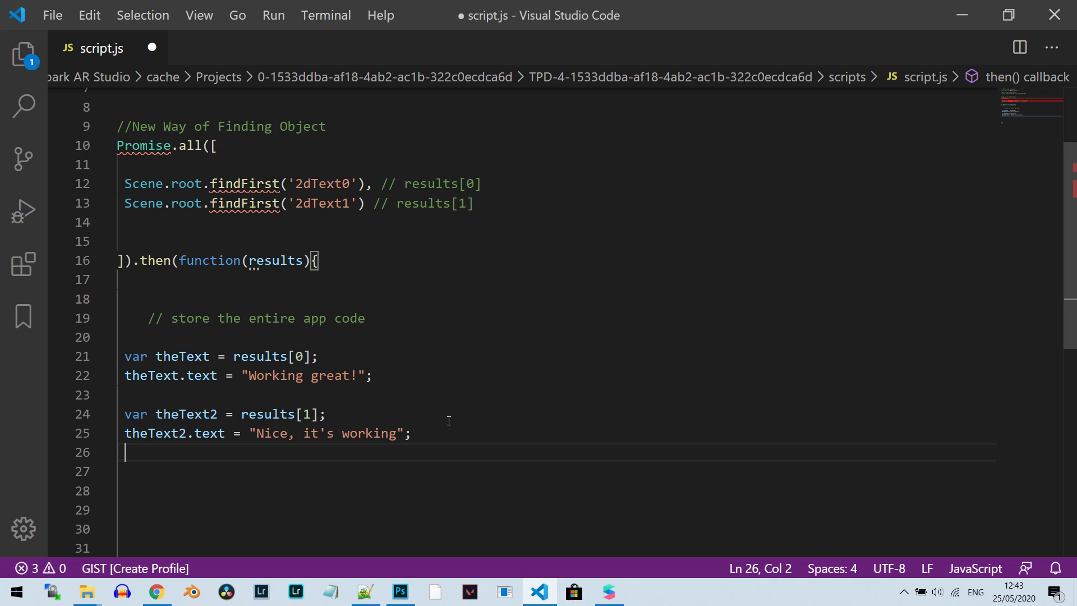
key(Return)
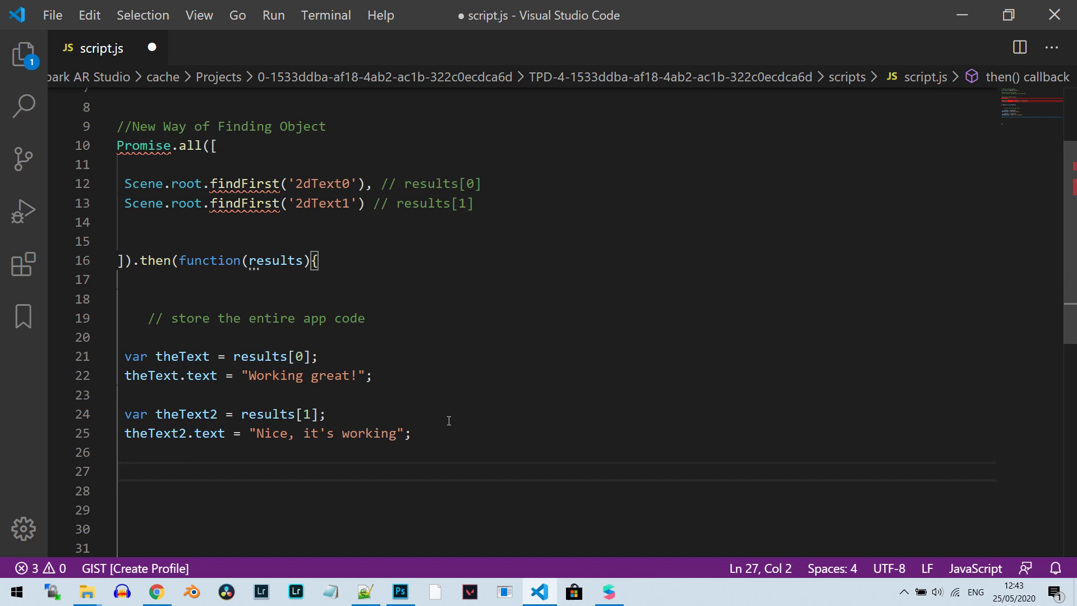
click(416, 432)
scroll(437, 421, down, 1)
key(shift+Down)
key(shift+Down)
key(shift+Down)
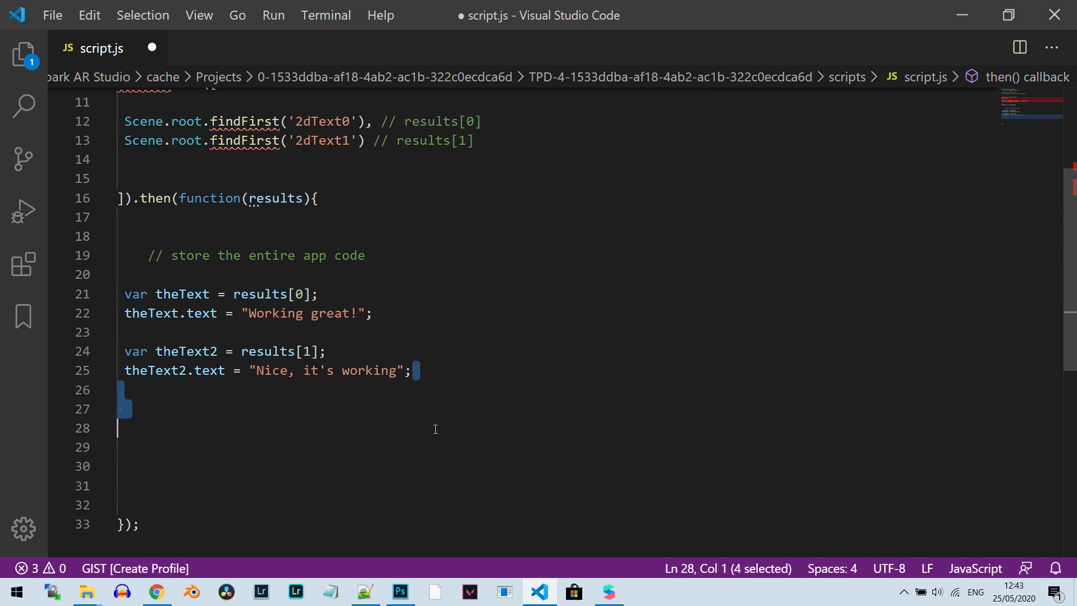
key(BackSpace)
key(ctrl+s)
scroll(440, 332, up, 2)
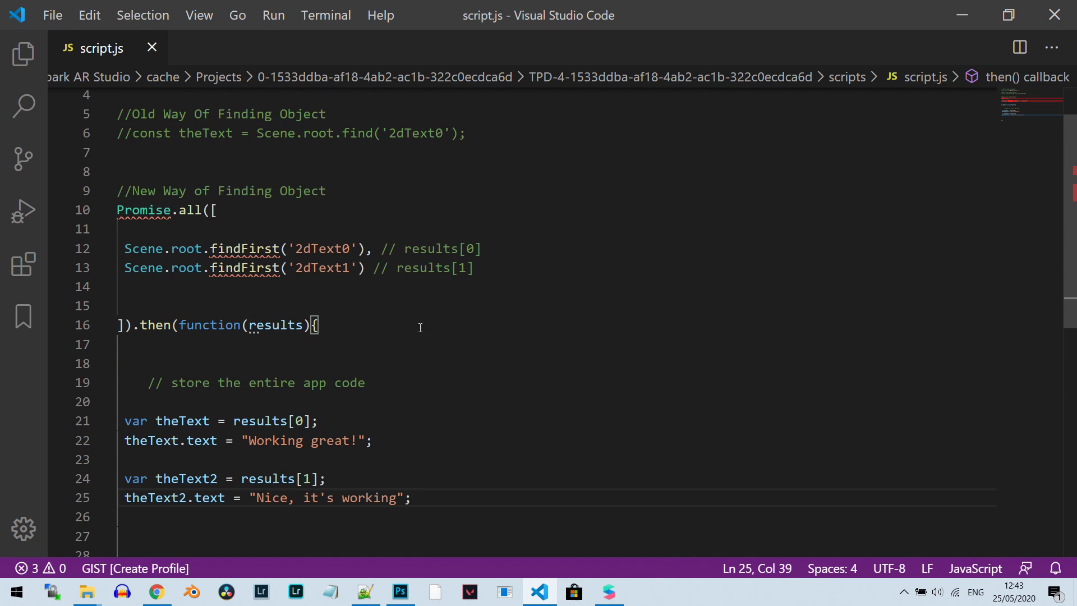
- Move the 2dText1 findFirst line above the 2dText0 one, align its indentation, and check Spark AR Studio
click(474, 269)
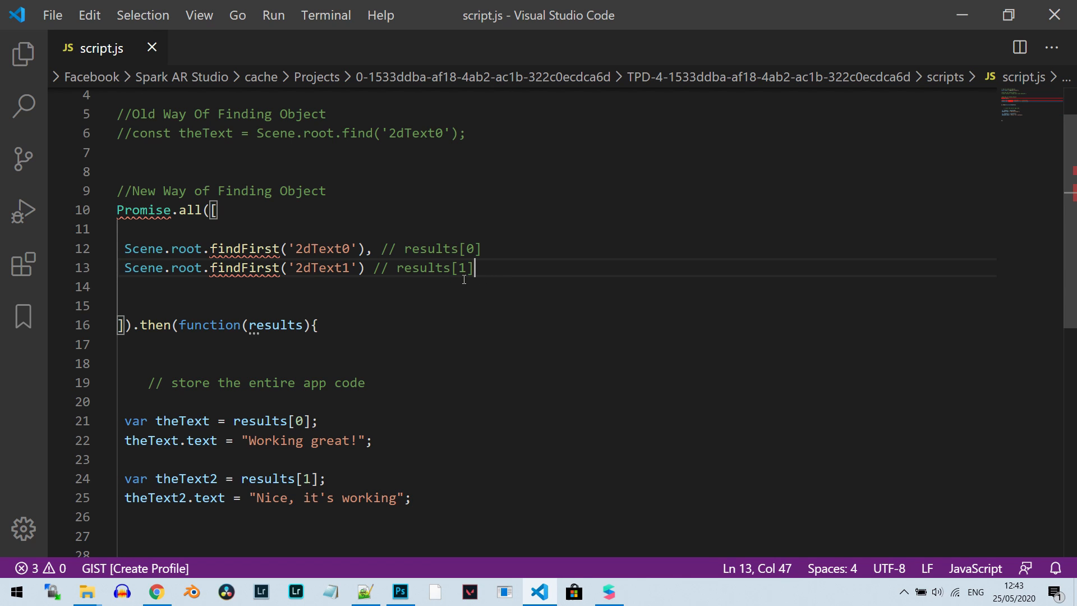
scroll(379, 282, down, 1)
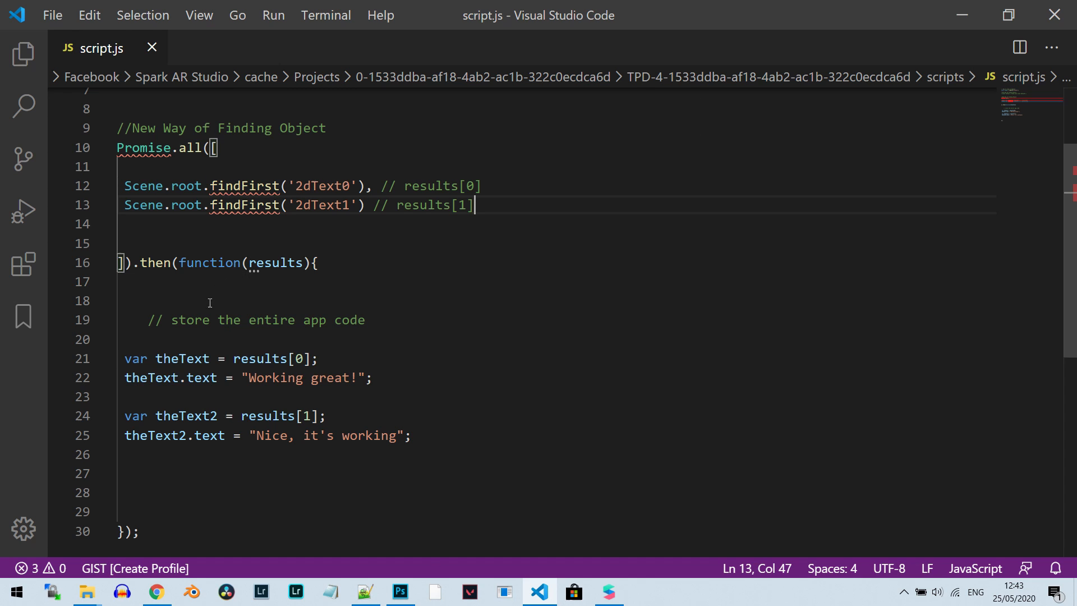
scroll(210, 303, up, 1)
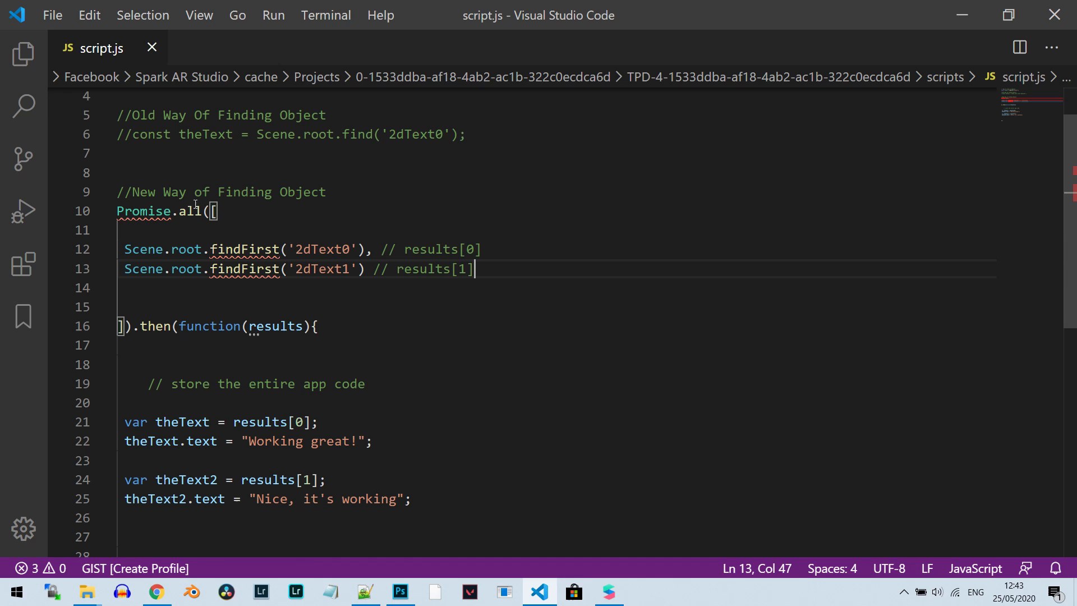
click(206, 345)
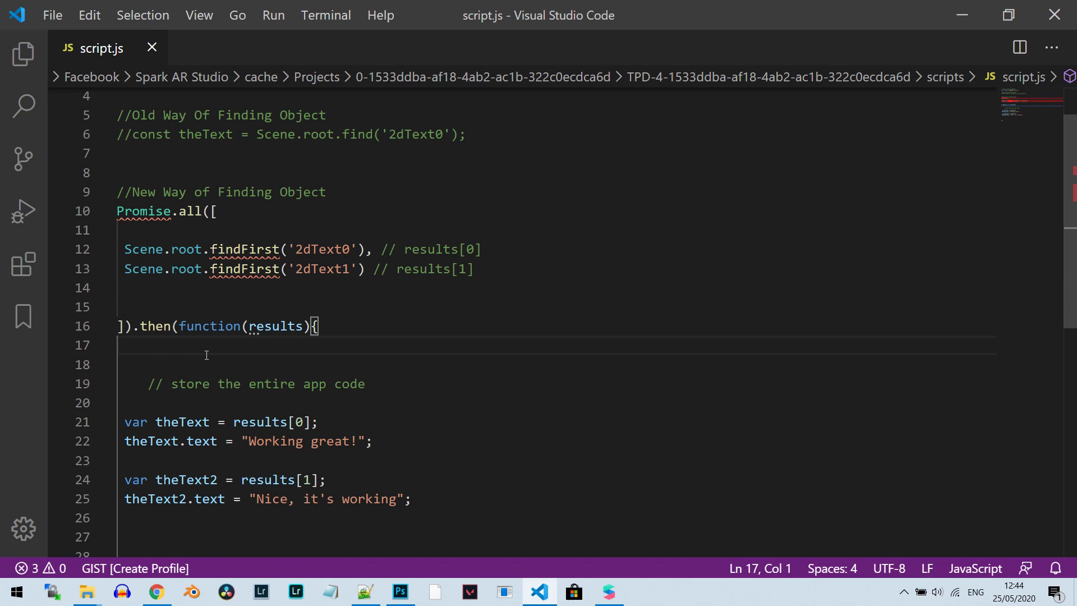
scroll(206, 355, down, 1)
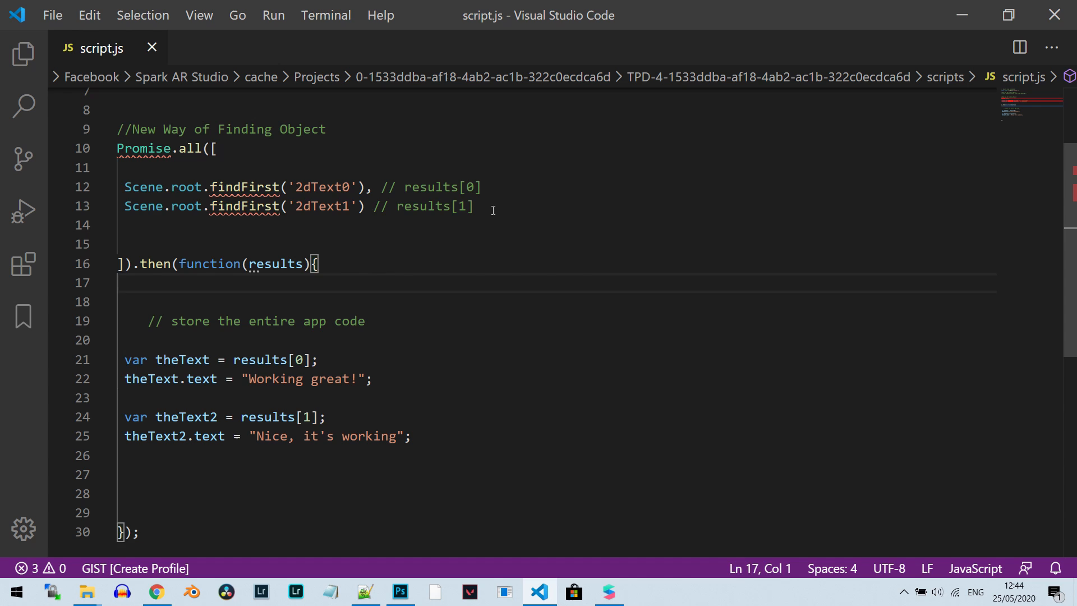
drag(493, 209, 125, 205)
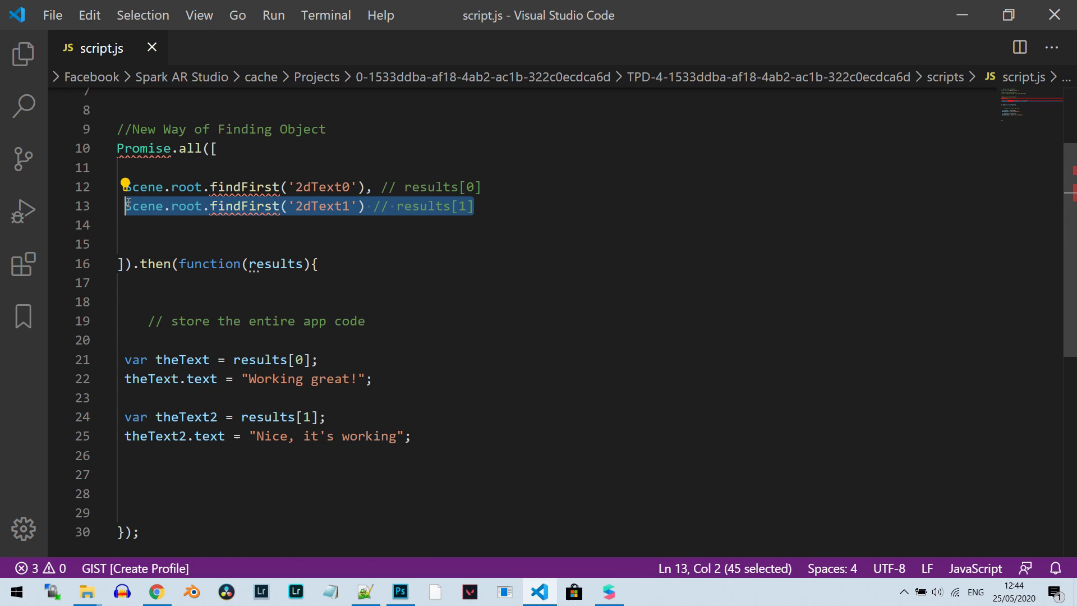
key(Delete)
click(290, 169)
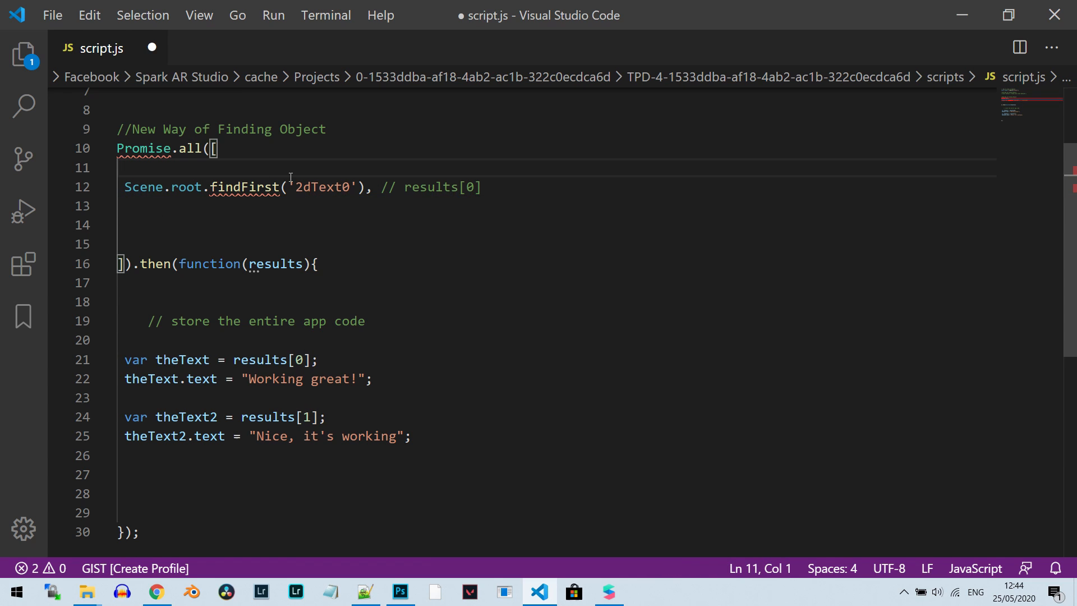
key(Return)
text(Scene.root.findFirst('2dText1') // results[1])
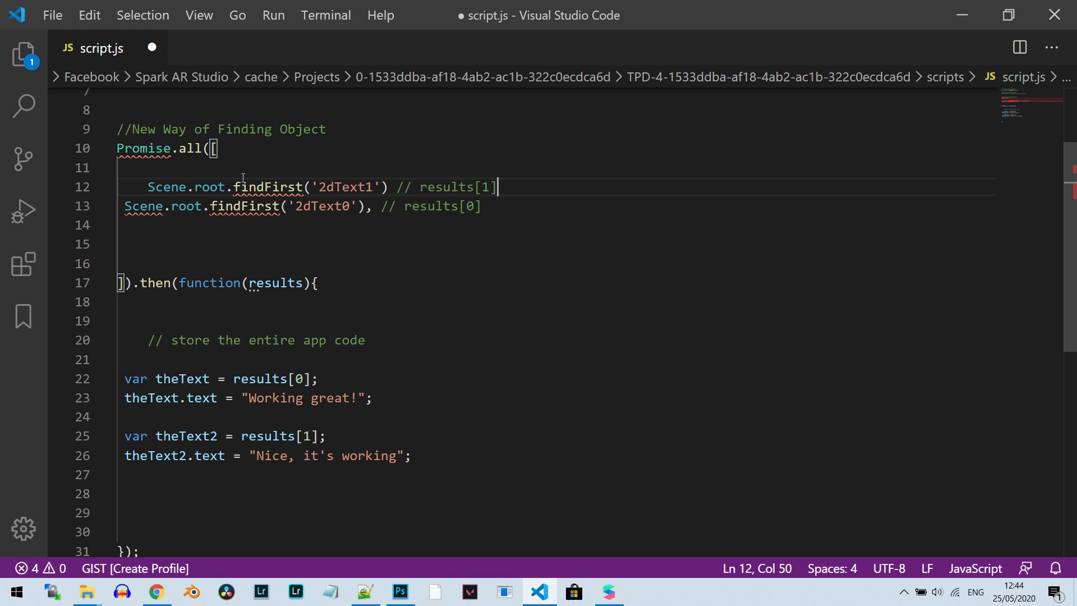
key(Home)
key(shift+Left)
key(shift+Left)
key(shift+Left)
key(Delete)
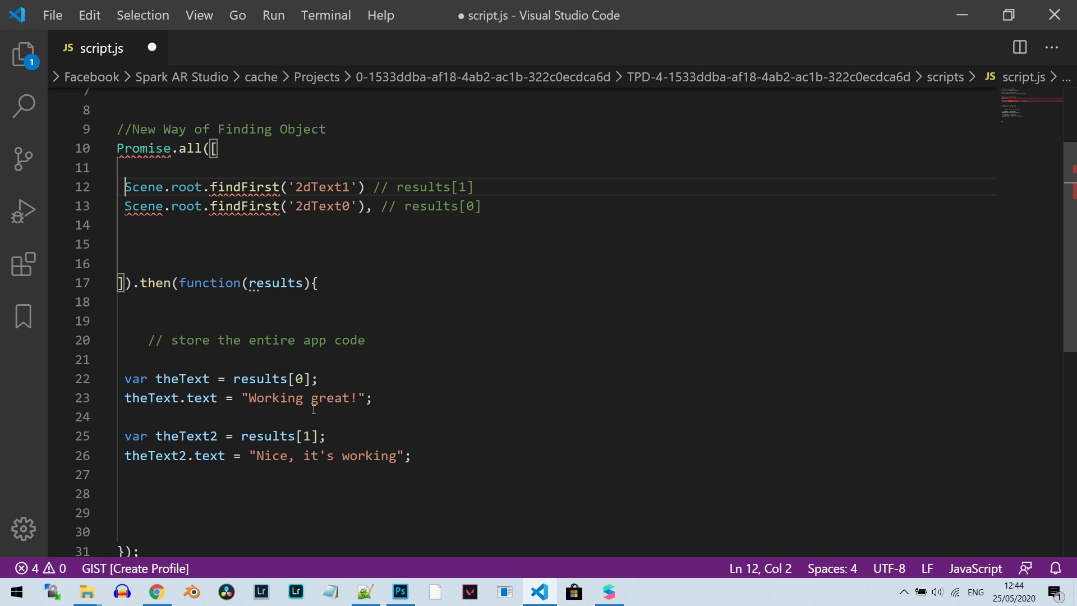
click(608, 592)
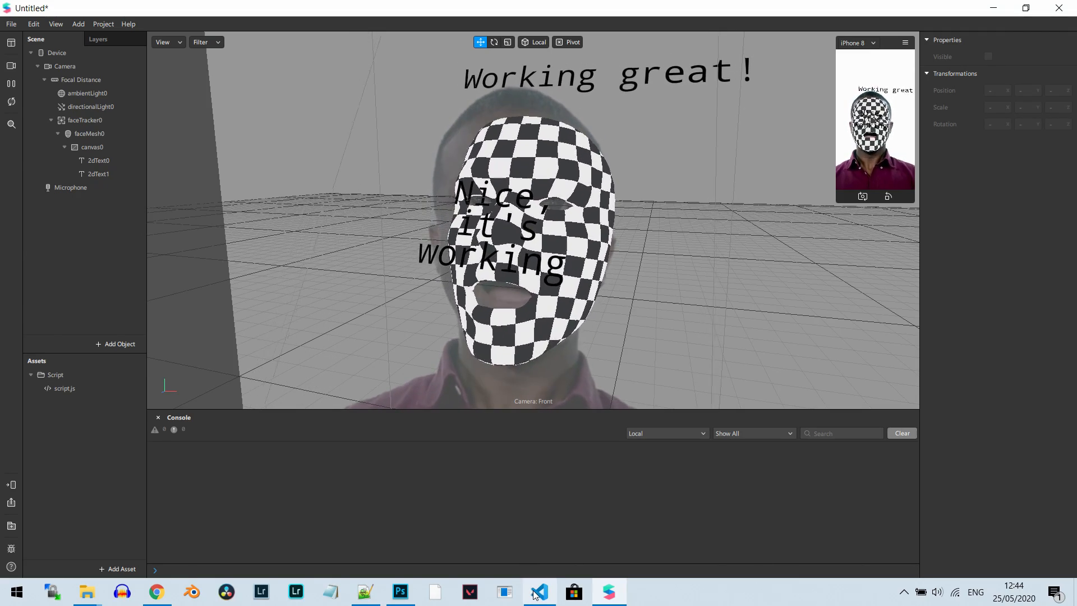
- Save the reordered script and view the build result in Spark AR Studio
key(alt+Tab)
key(ctrl+s)
key(alt+Tab)
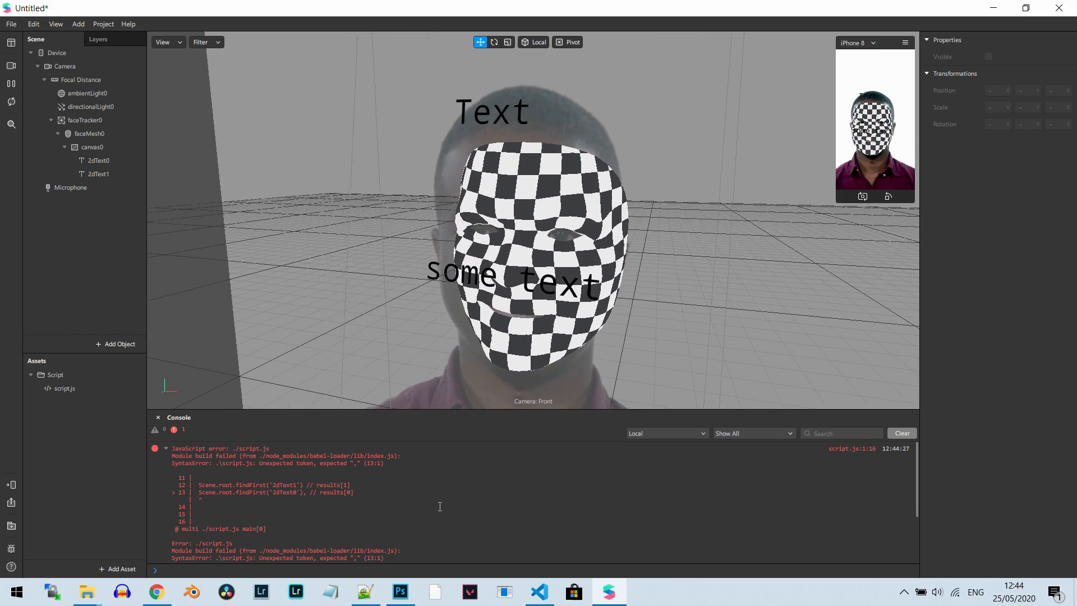
key(alt+Tab)
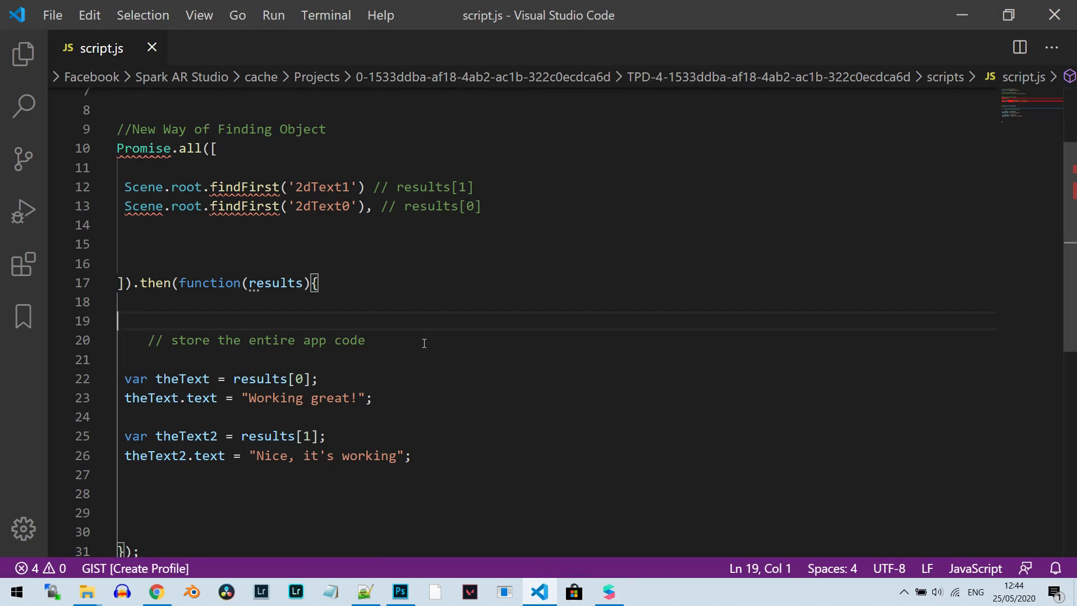
- Move the comma from after the 2dText0 call to after the 2dText1 call, save, and check Spark AR Studio
click(376, 206)
key(BackSpace)
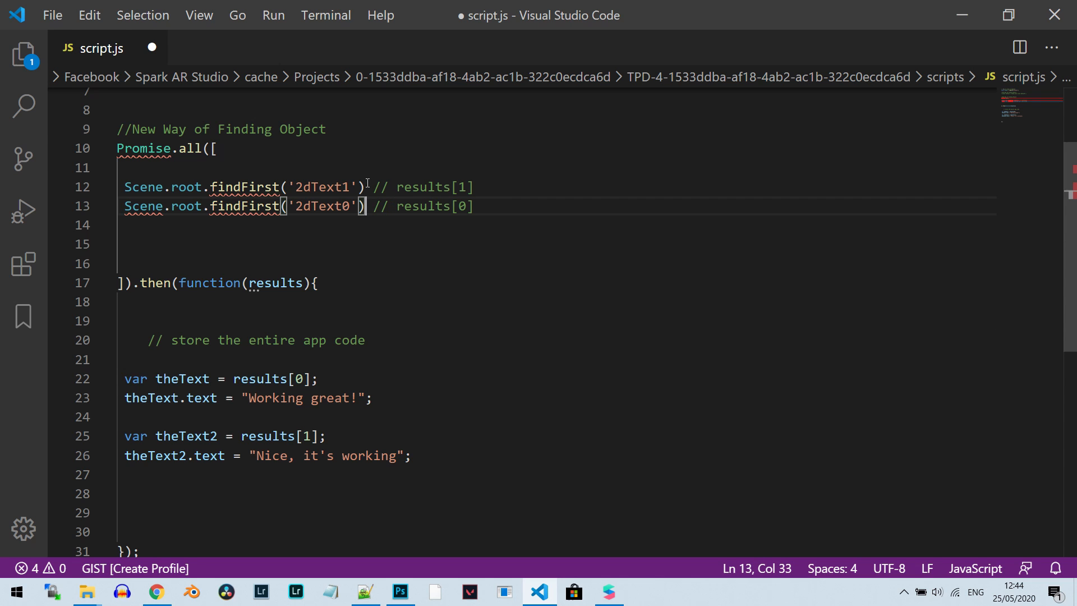
click(365, 187)
text(,)
key(ctrl+s)
click(609, 592)
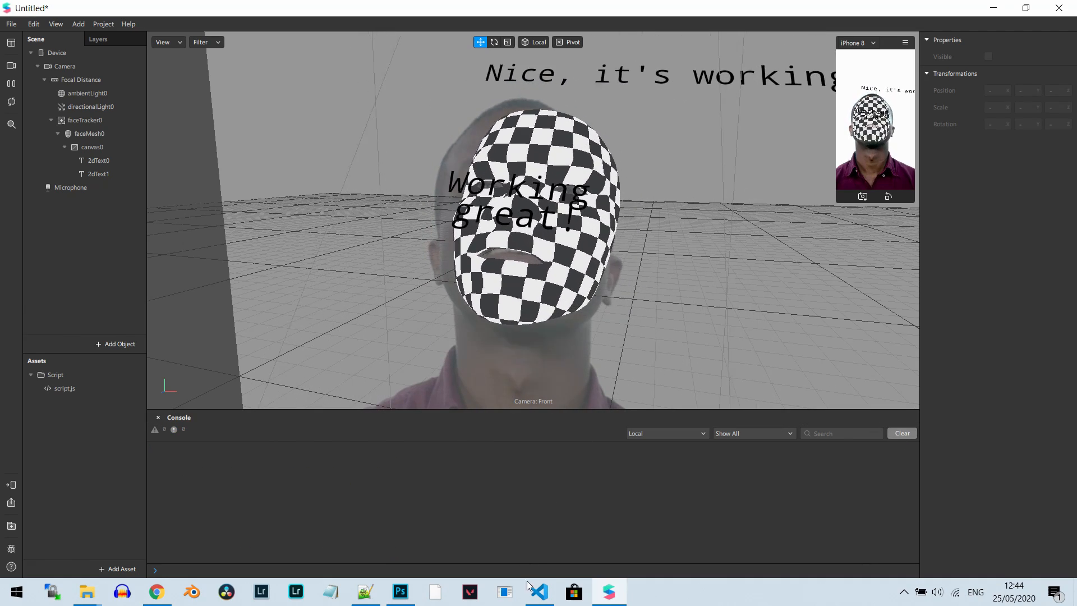
key(alt+Tab)
- Cut the 2dText0 findFirst line and paste it back above the 2dText1 lookup
drag(502, 206, 117, 205)
key(ctrl+c)
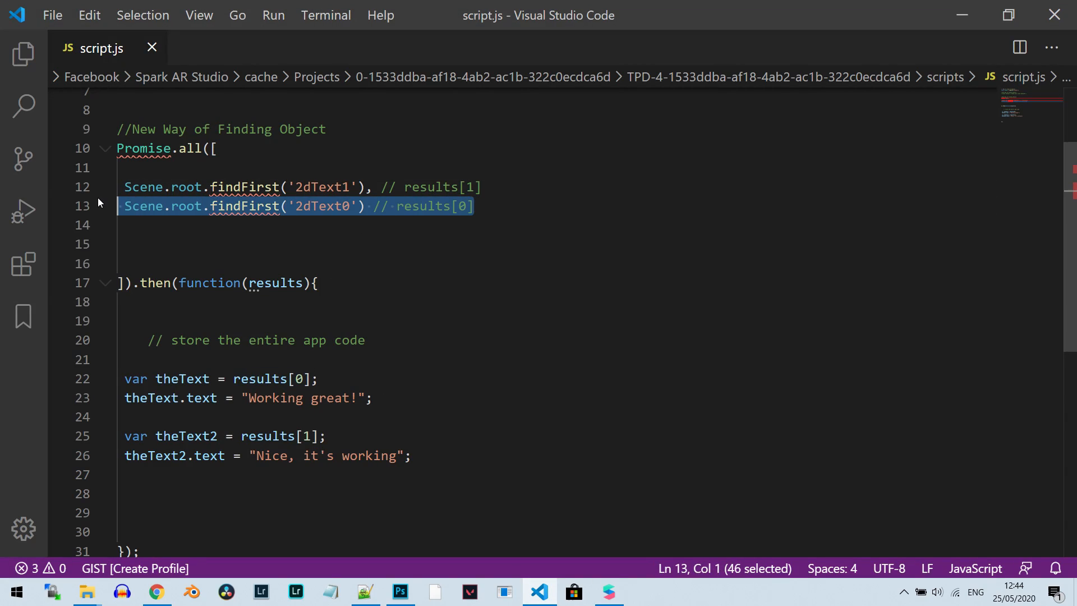
key(Delete)
click(215, 185)
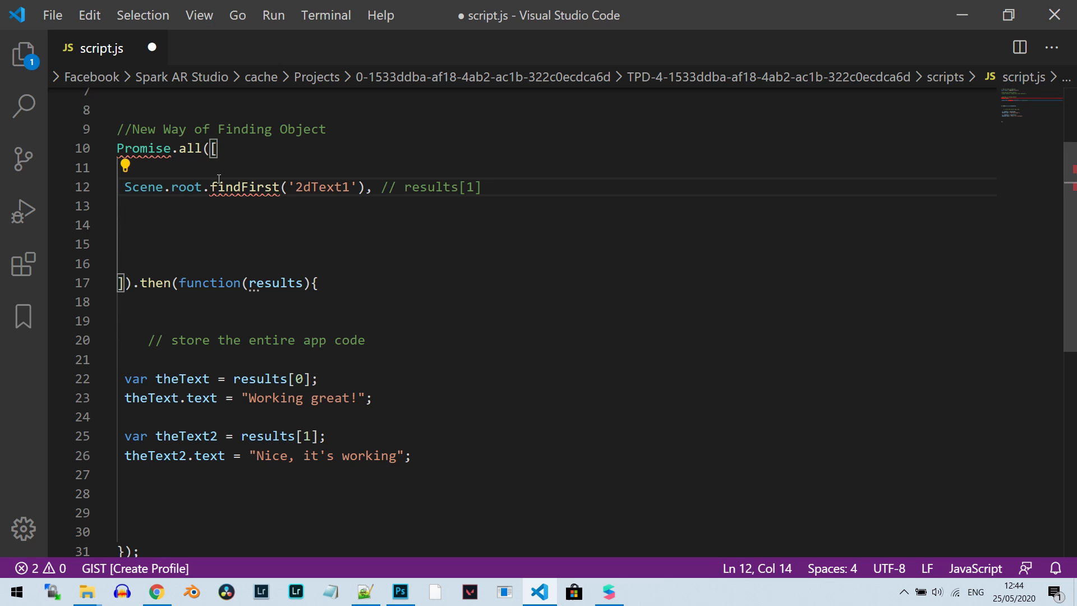
click(182, 166)
key(Return)
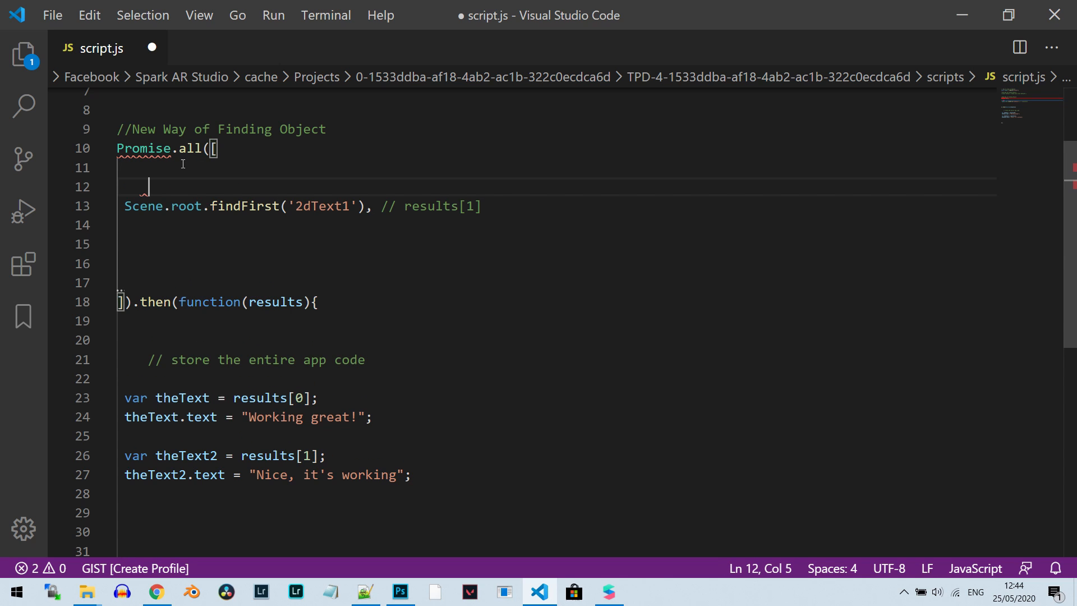
key(ctrl+v)
- Put the comma after the 2dText0 lookup, remove the trailing one on 2dText1, save, and check Spark AR Studio
click(390, 187)
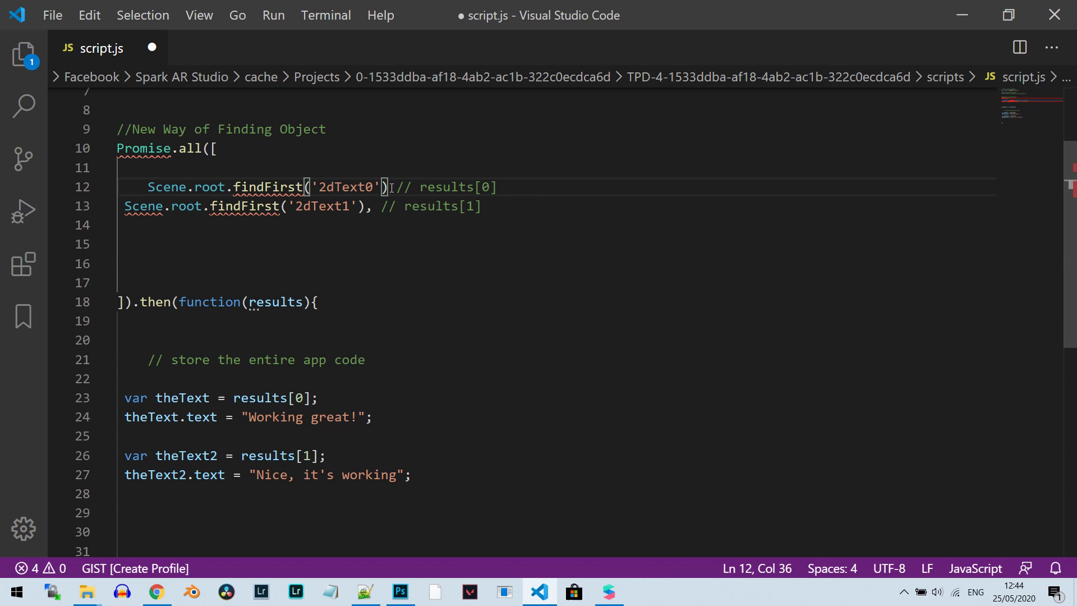
text(,)
drag(367, 205, 373, 207)
key(Delete)
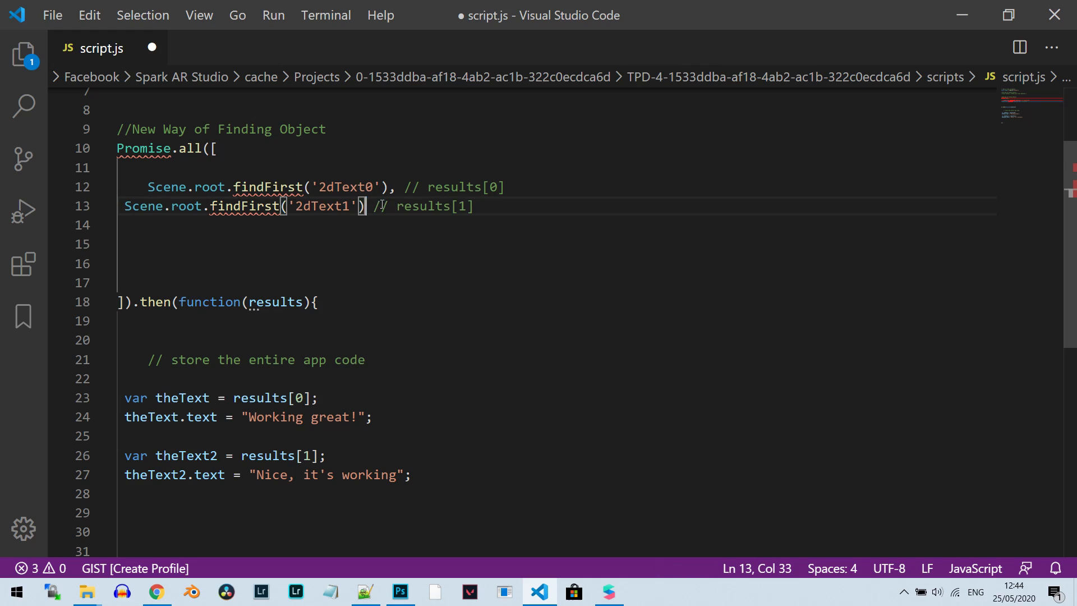
key(ctrl+s)
click(610, 591)
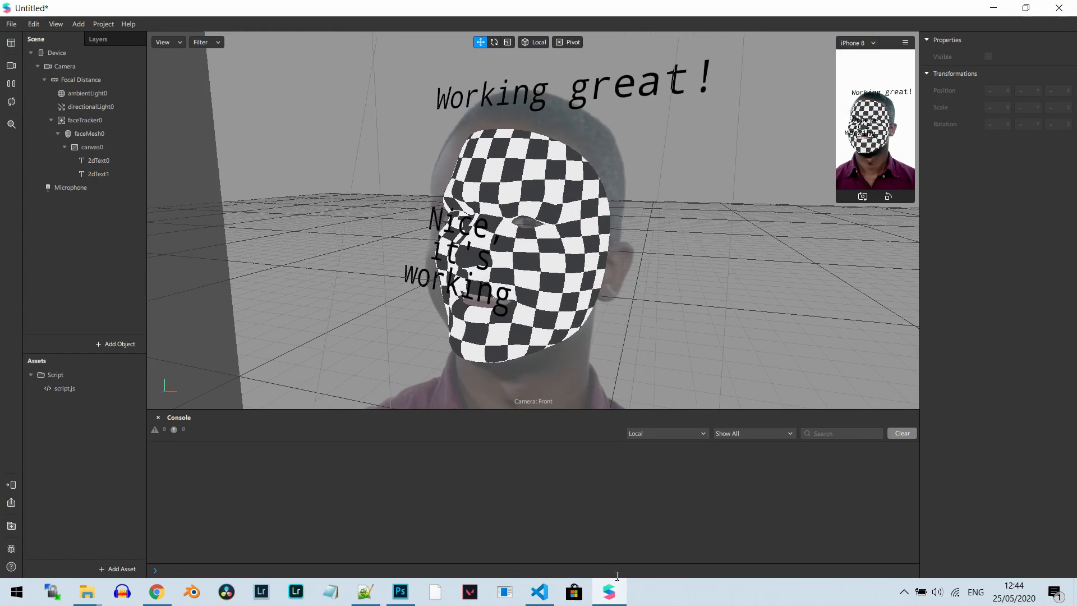
click(540, 592)
- Remove the extra indentation before the 2dText0 lookup so both lookups align, and save
drag(147, 187, 127, 187)
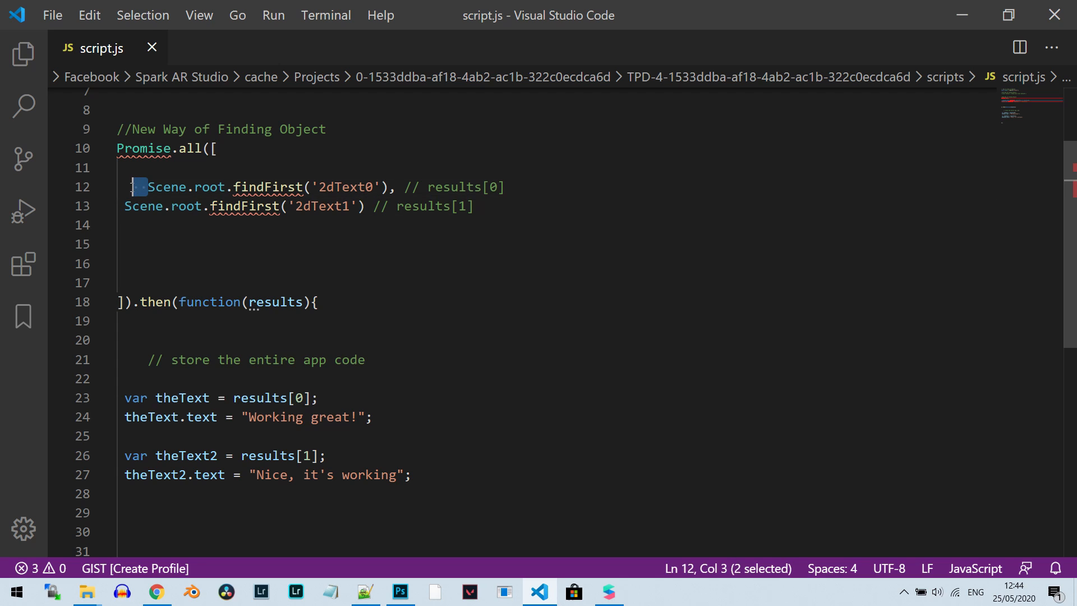
key(Delete)
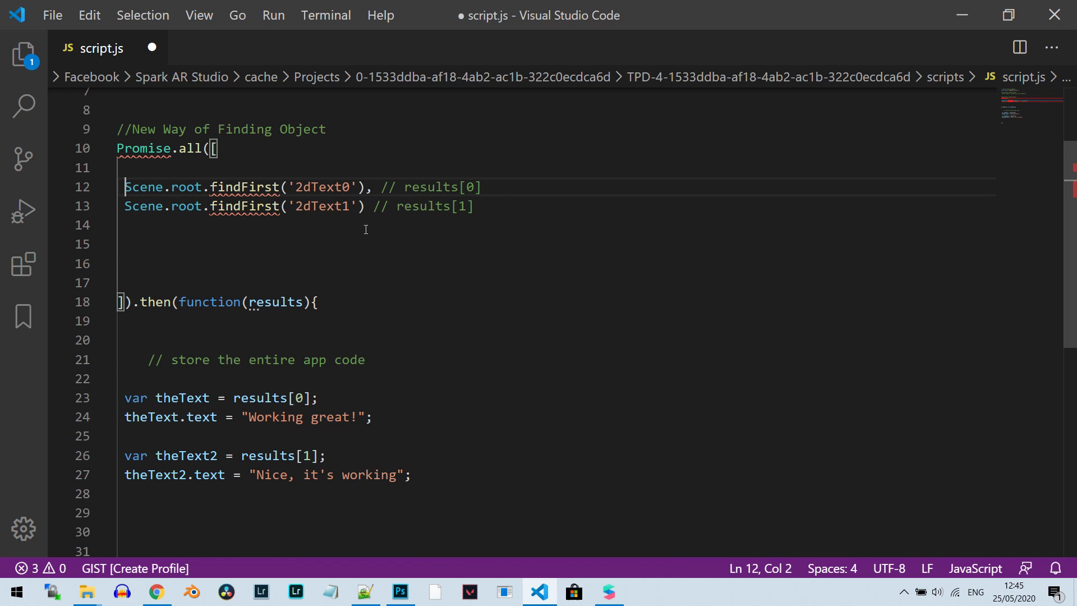
click(305, 232)
key(ctrl+s)
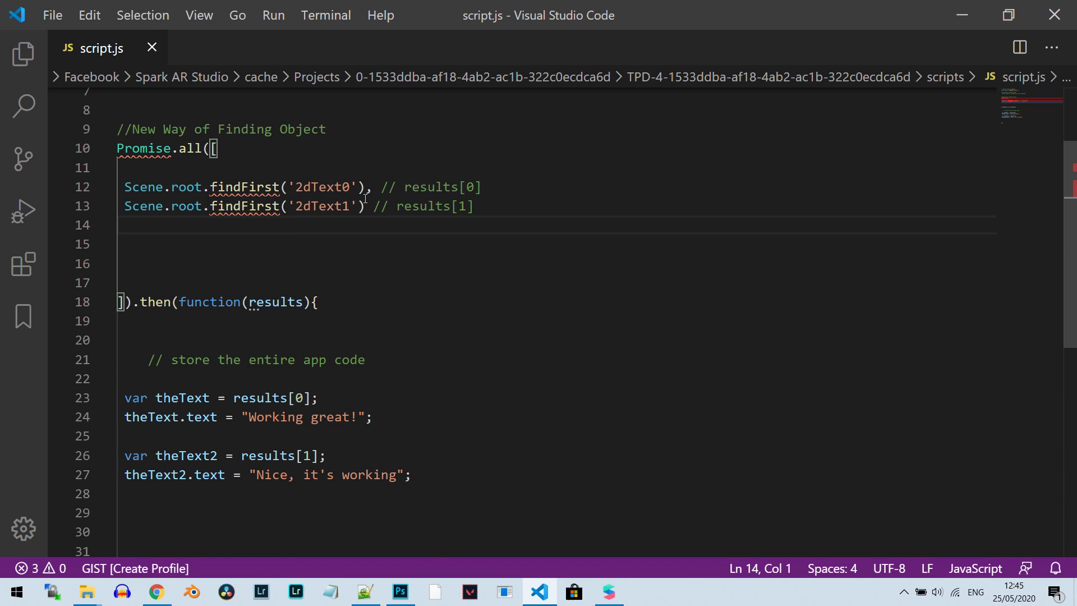
click(496, 206)
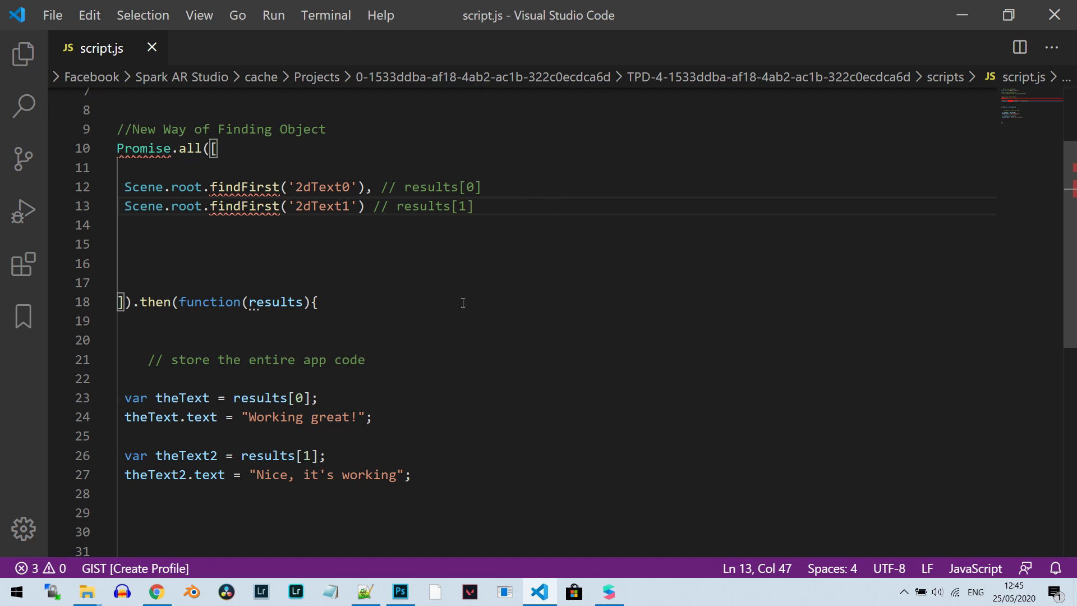
scroll(297, 392, down, 1)
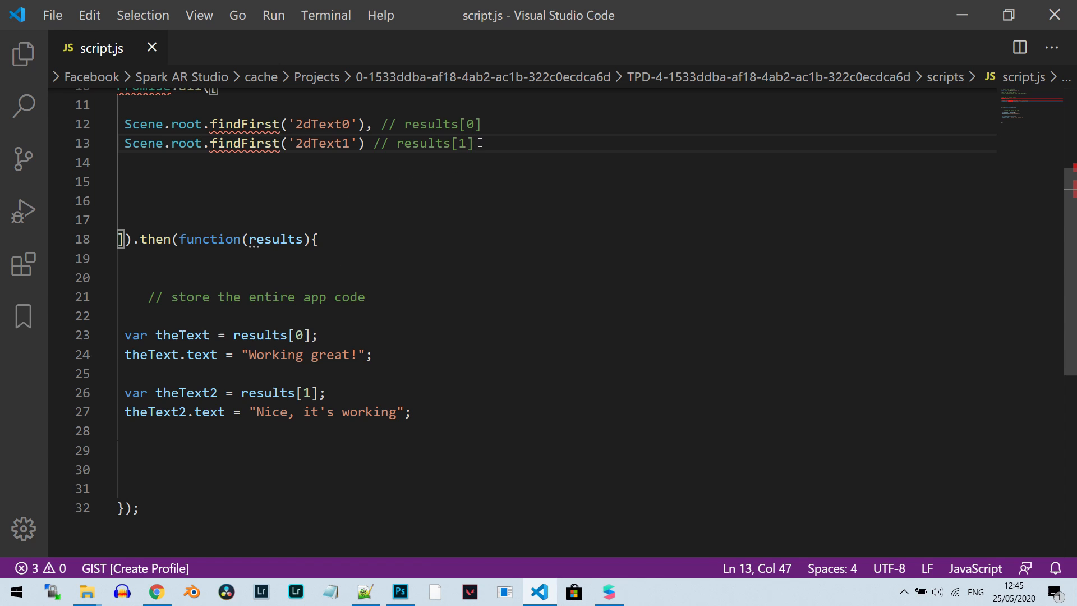
- Move the 2dText1 lookup above 2dText0 in Promise.all and fix the commas between them
drag(479, 143, 125, 143)
key(BackSpace)
click(189, 109)
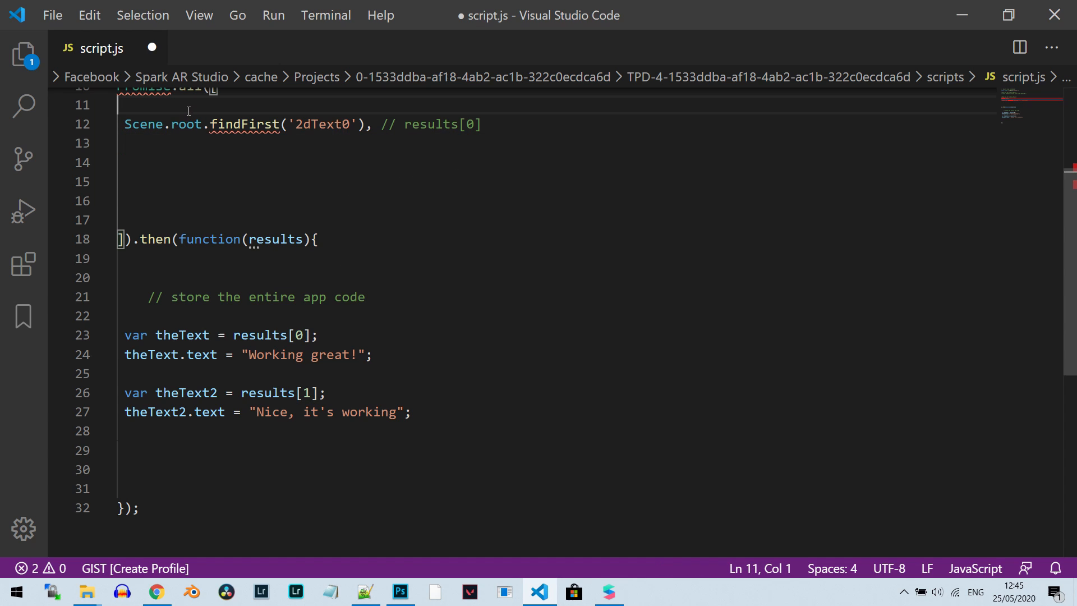
key(ctrl+v)
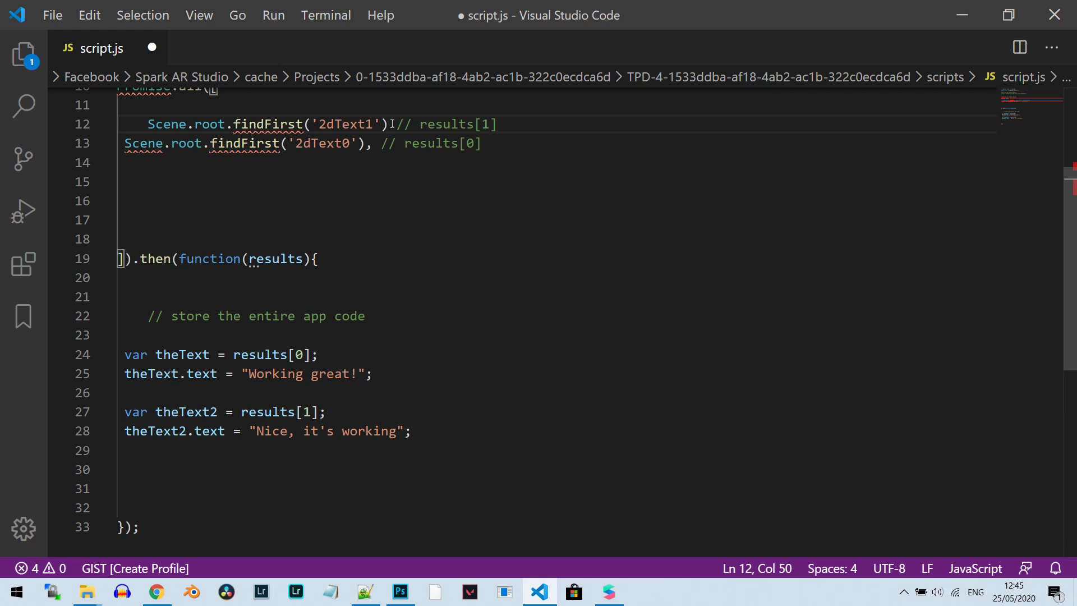
click(388, 123)
text(,)
click(369, 144)
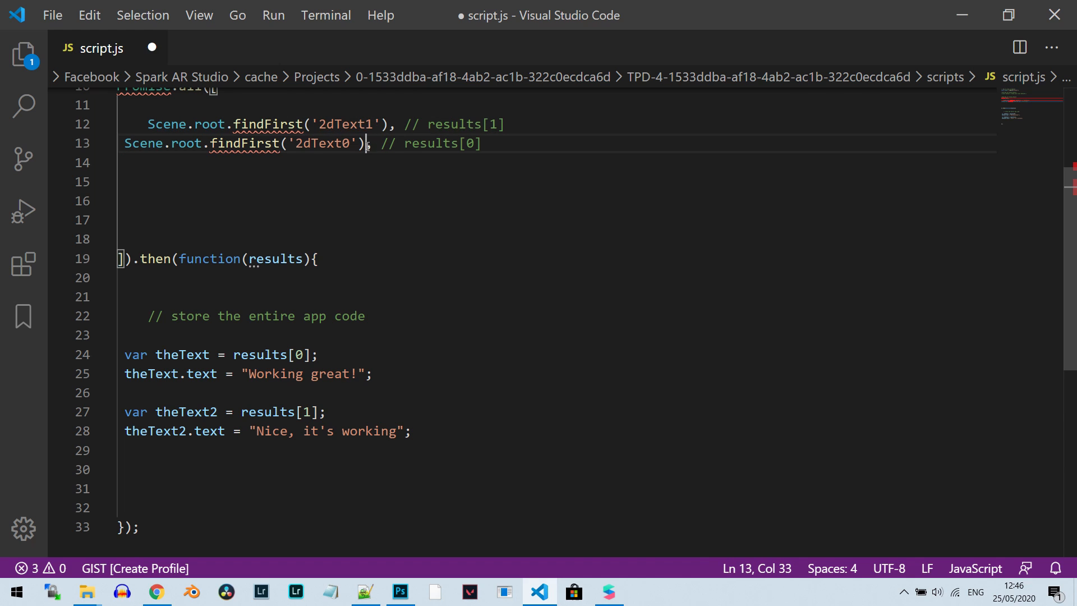
key(Delete)
- Swap the results[0]/results[1] comments and the indices used for theText and theText2
click(499, 123)
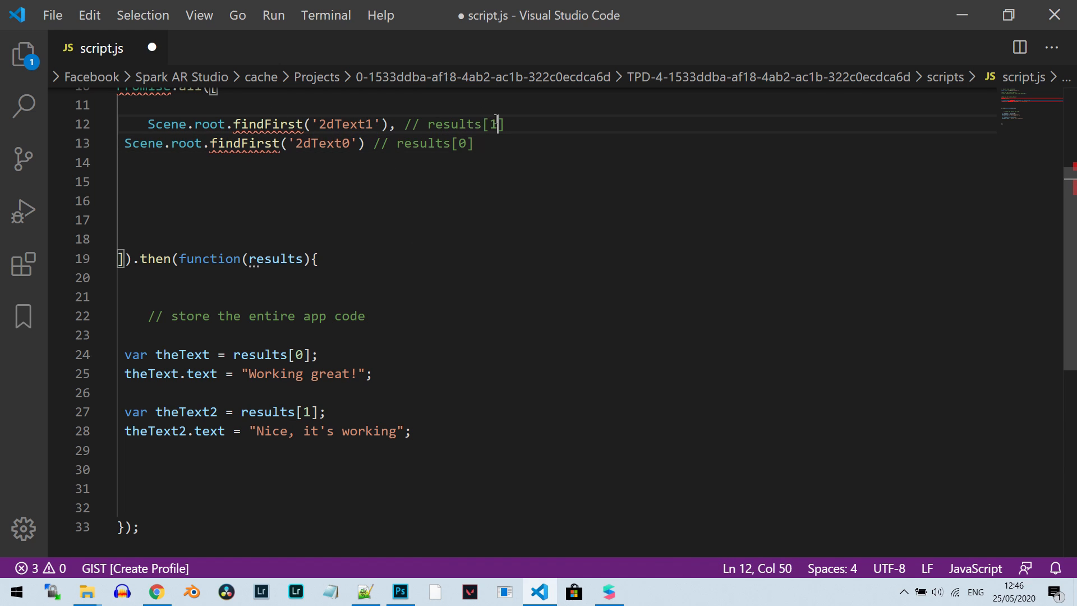
double_click(494, 123)
text(0)
double_click(465, 143)
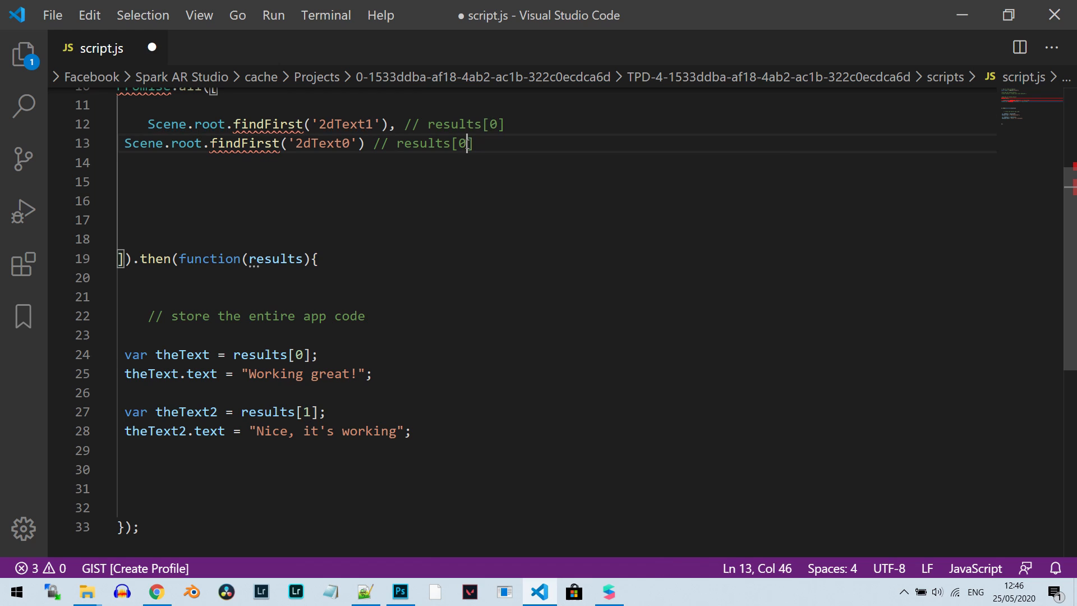
text(1)
double_click(299, 354)
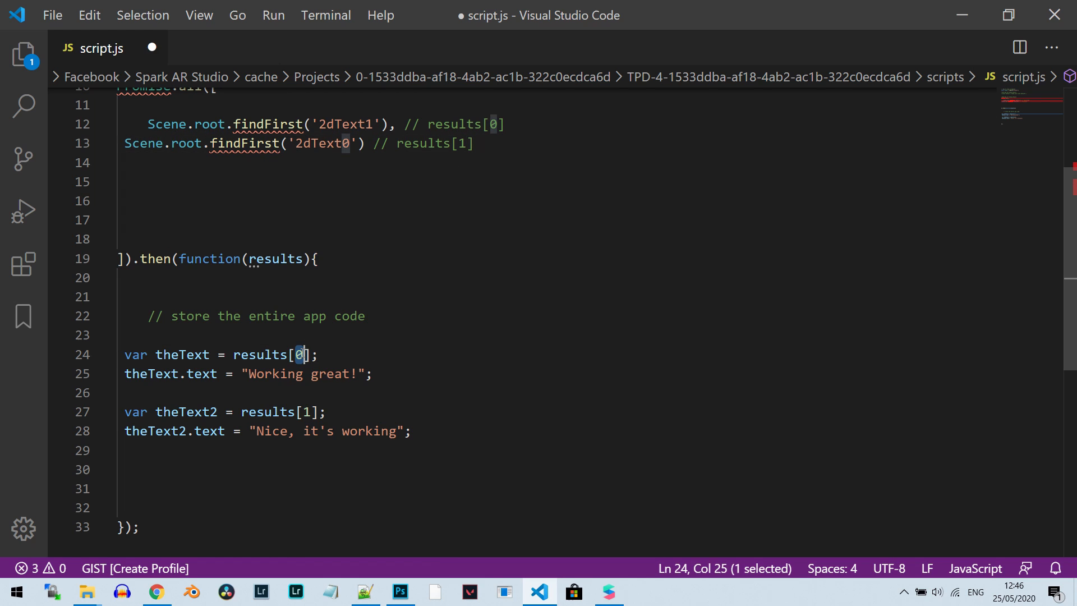
text(1)
double_click(306, 412)
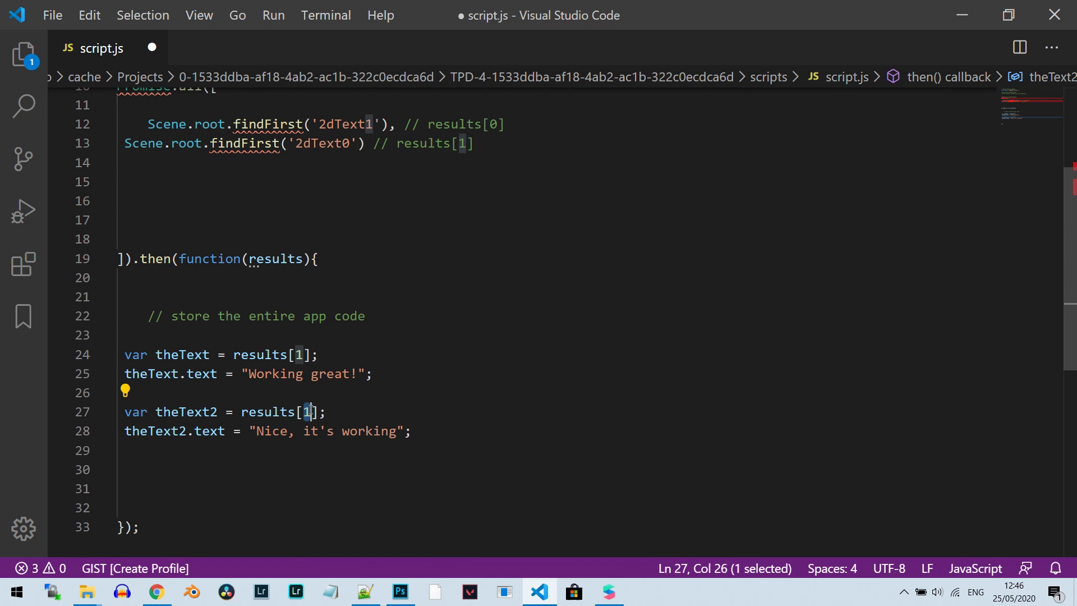
text(0)
click(337, 450)
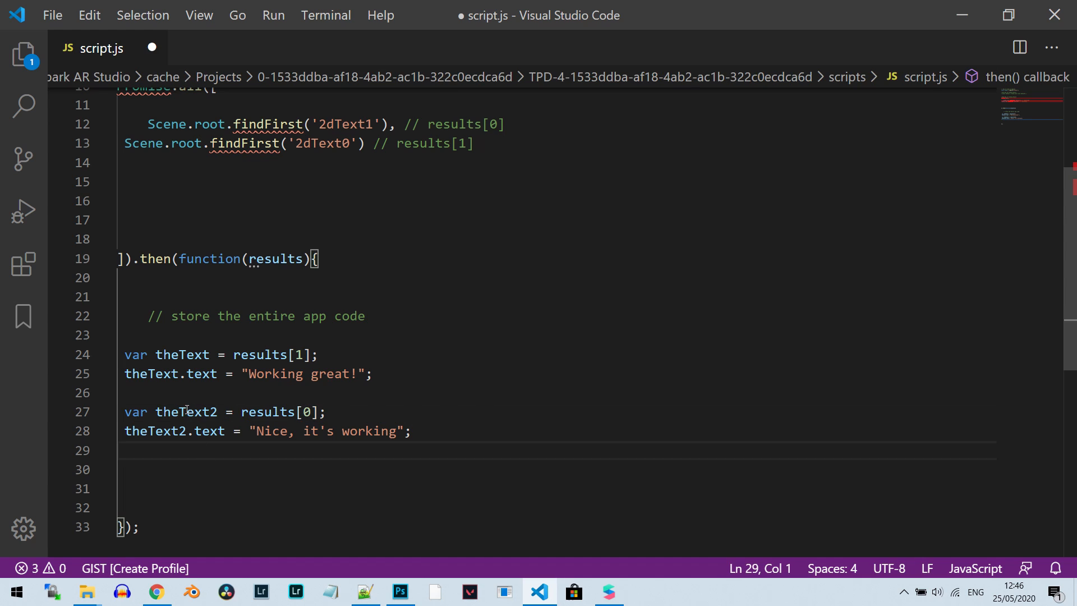
key(Return)
key(Return)
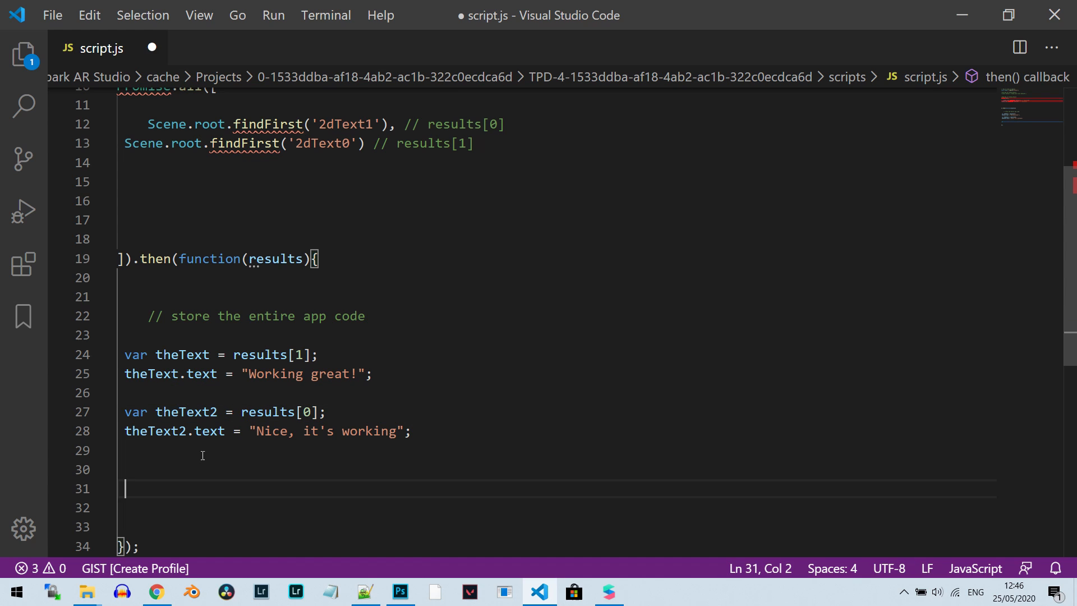
key(Return)
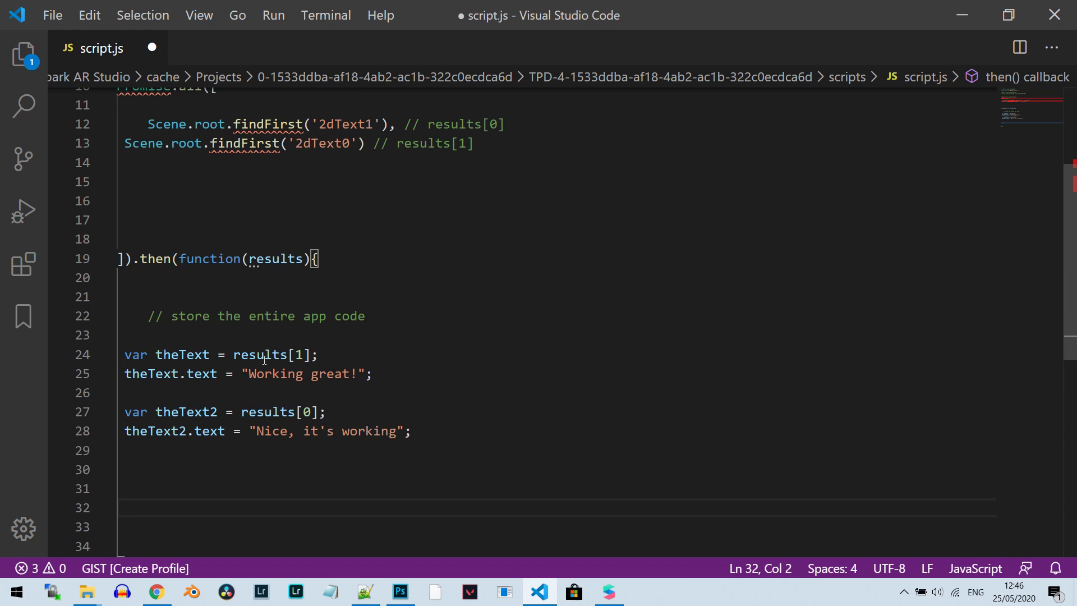
click(231, 457)
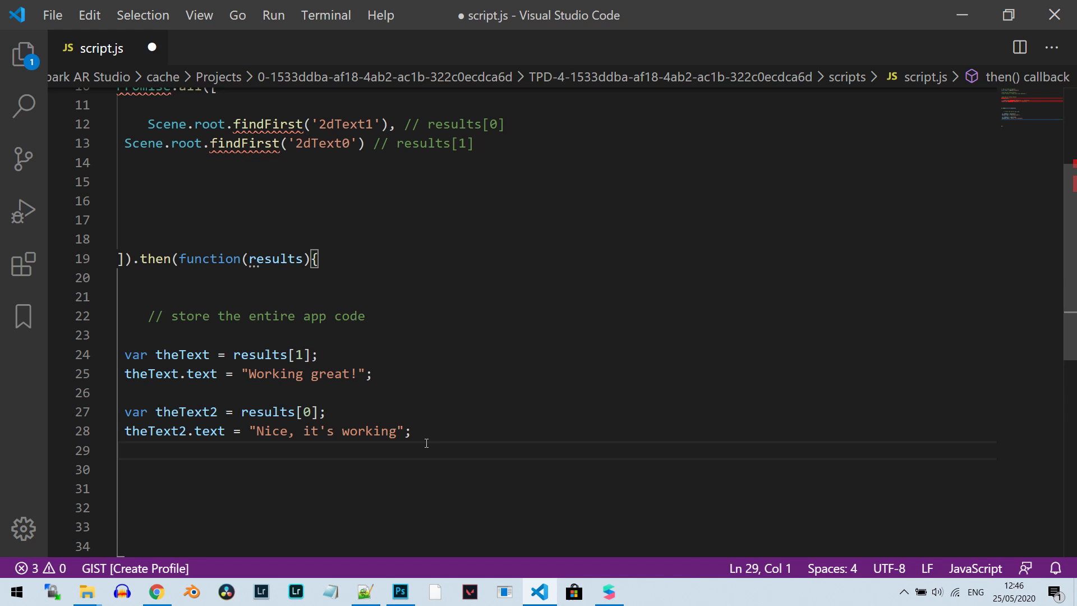
- Remove the extra blank lines after the text assignments and save the script
mouse_move(428, 465)
mouse_down()
mouse_move(416, 431)
mouse_move(428, 471)
mouse_up()
scroll(429, 471, down, 1)
key(Left)
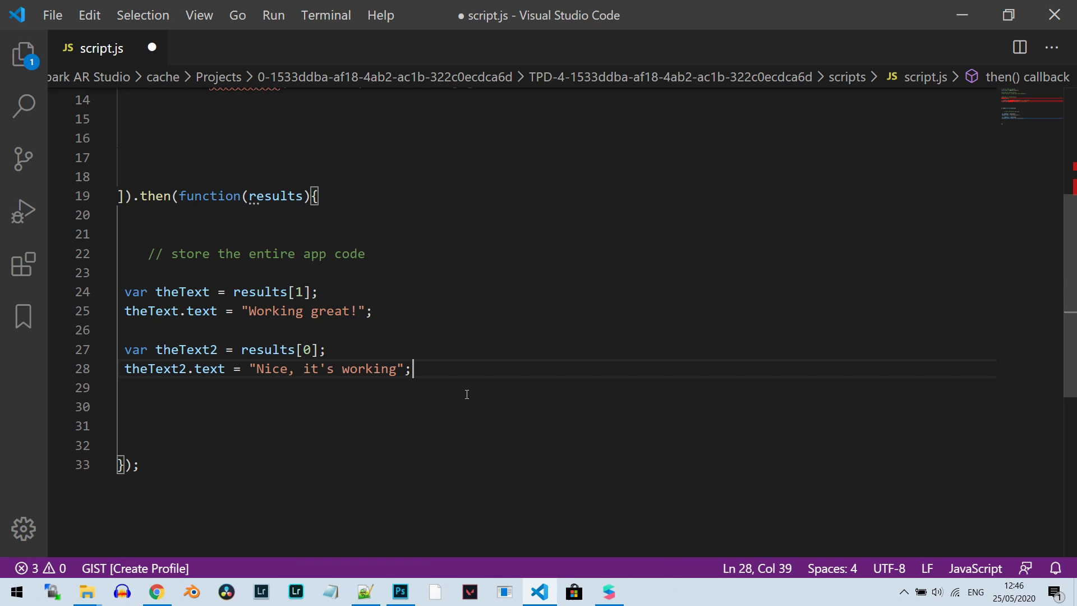
key(ctrl+s)
scroll(382, 326, up, 3)
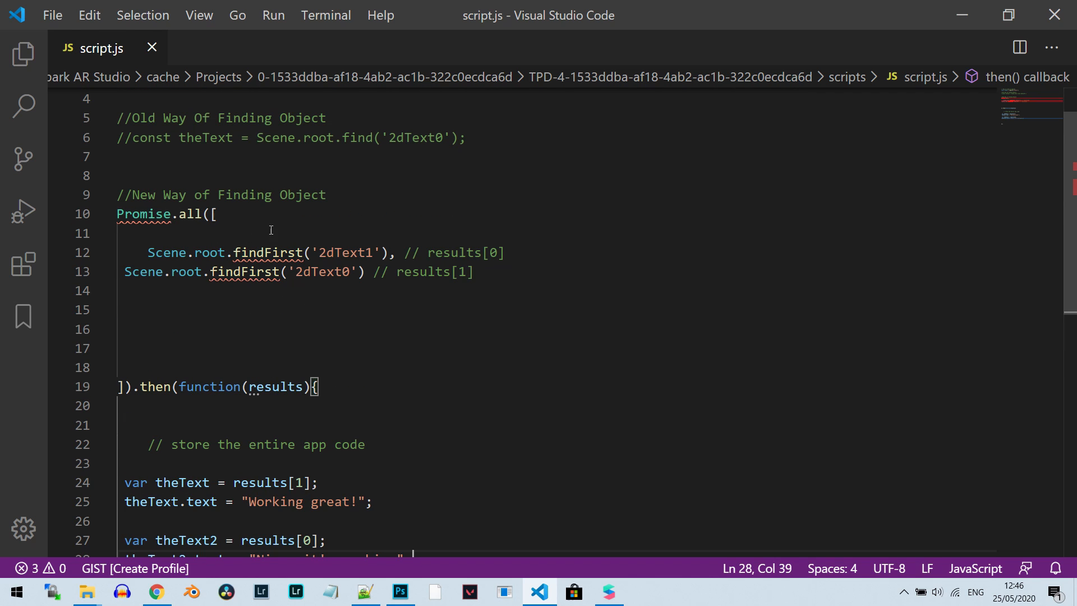
scroll(378, 240, up, 1)
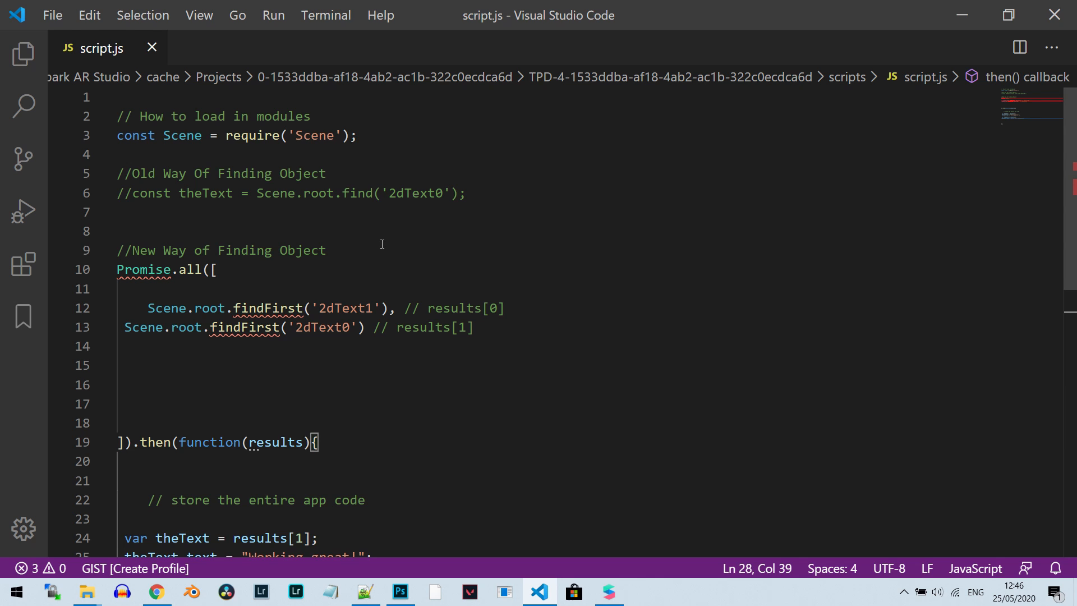
scroll(366, 250, down, 1)
scroll(237, 234, down, 1)
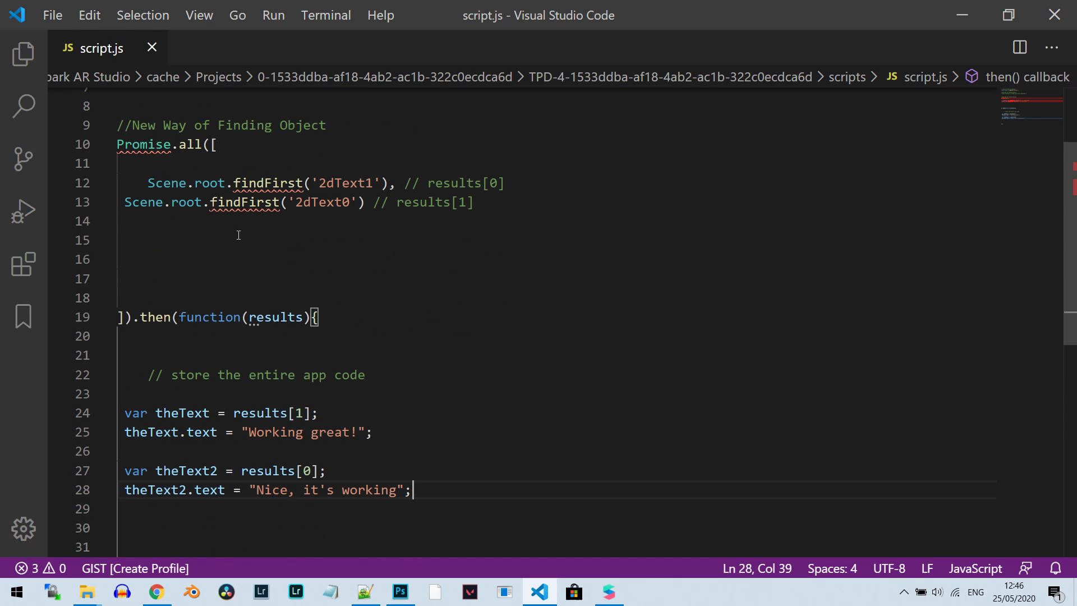
- Align the 2dText1 lookup's indentation and delete the empty lines inside Promise.all
click(149, 182)
drag(149, 183, 125, 183)
key(BackSpace)
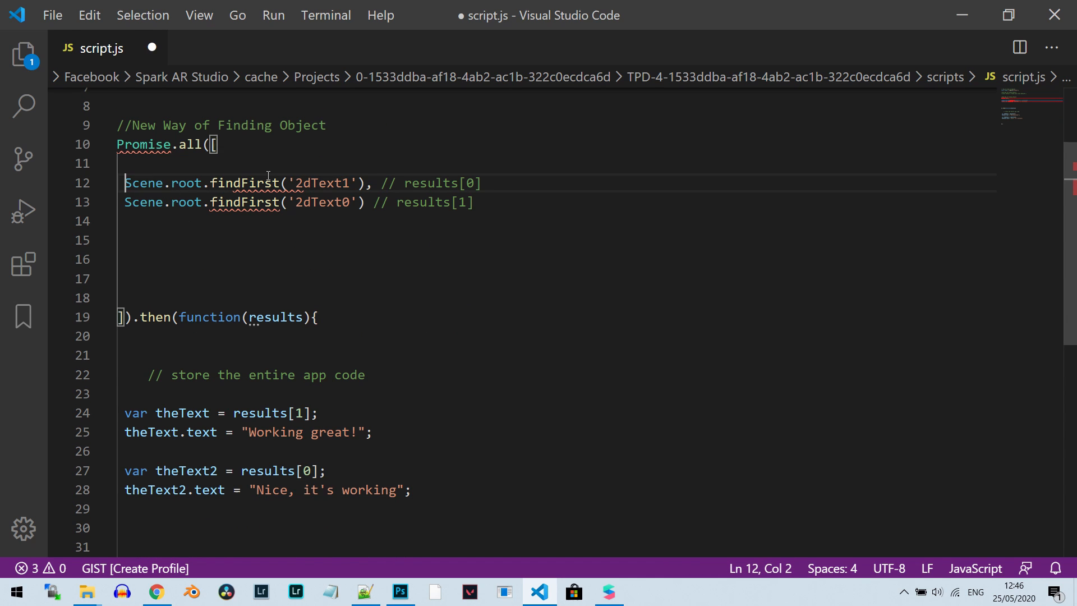
scroll(357, 227, up, 2)
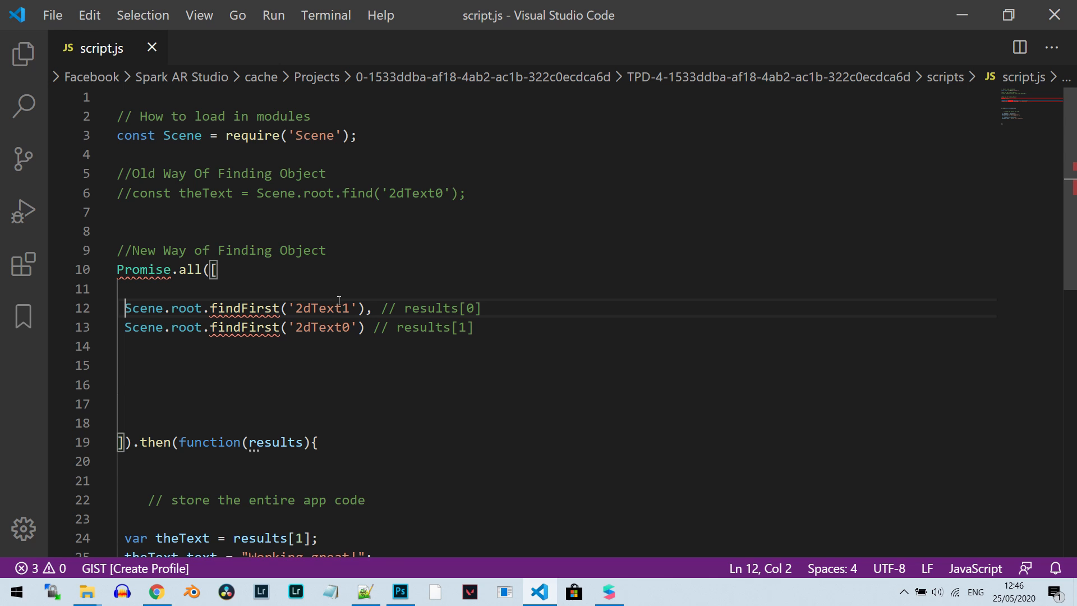
scroll(339, 302, down, 1)
drag(494, 266, 486, 321)
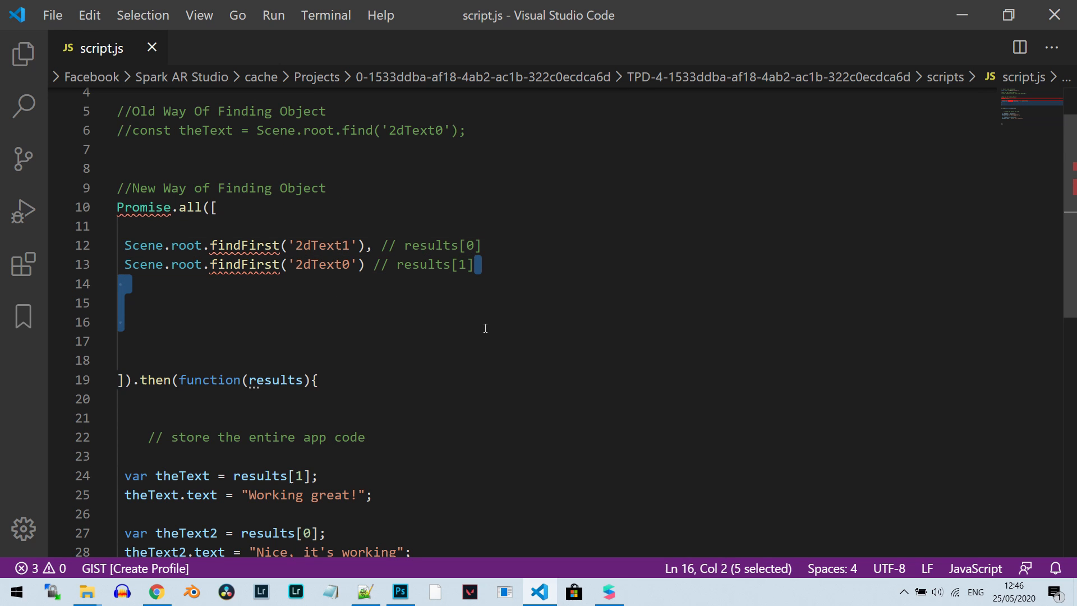
key(BackSpace)
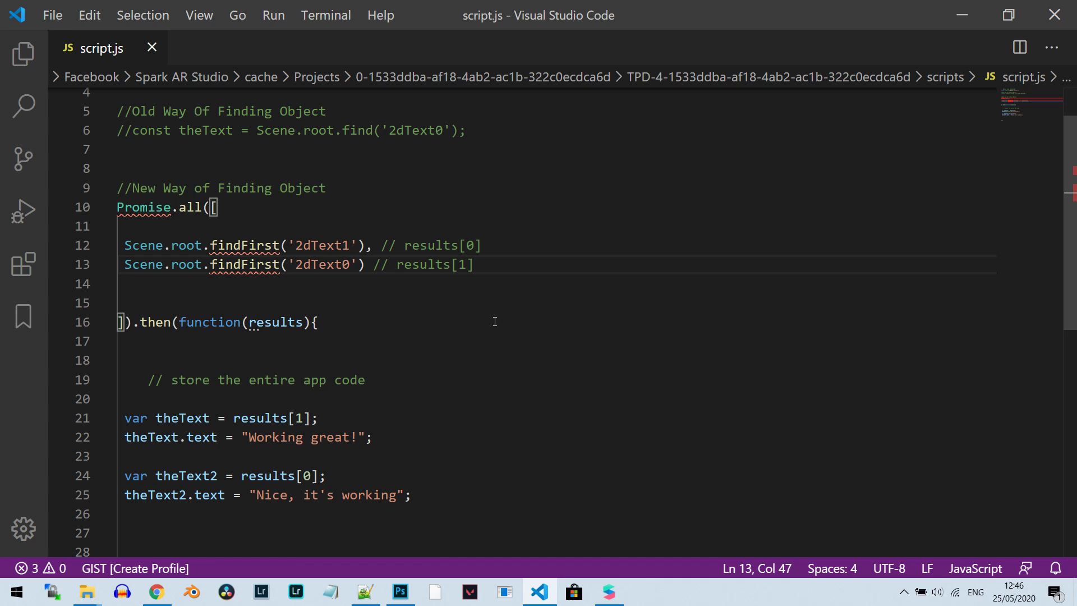